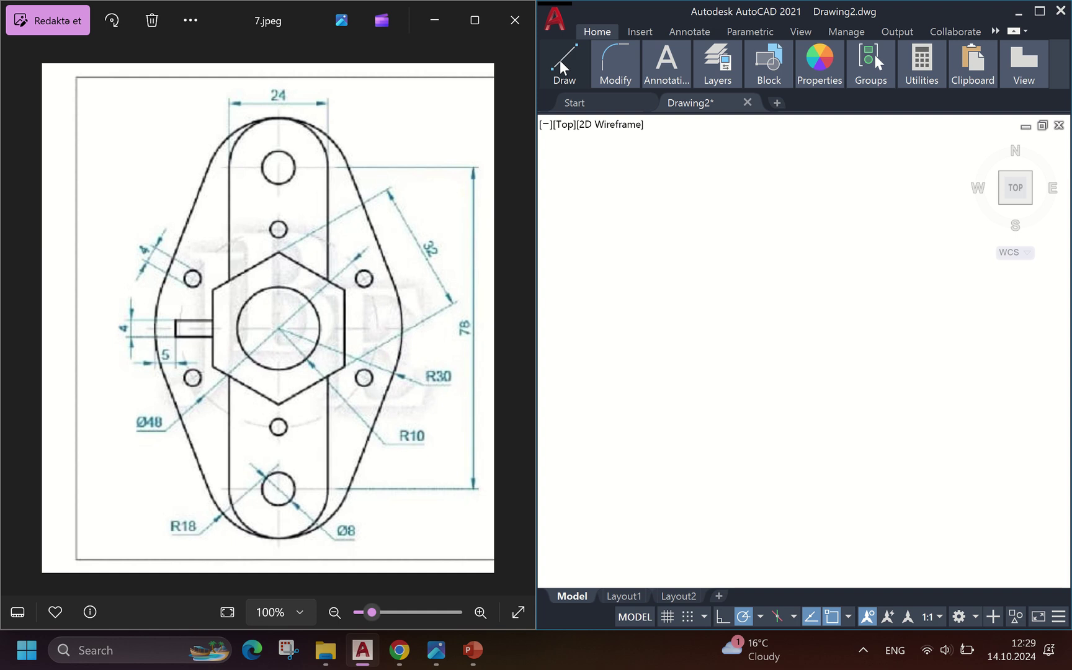
Step: Draw a circle of radius 10 in the empty drawing as the part's central hole
click(560, 59)
click(635, 137)
click(659, 172)
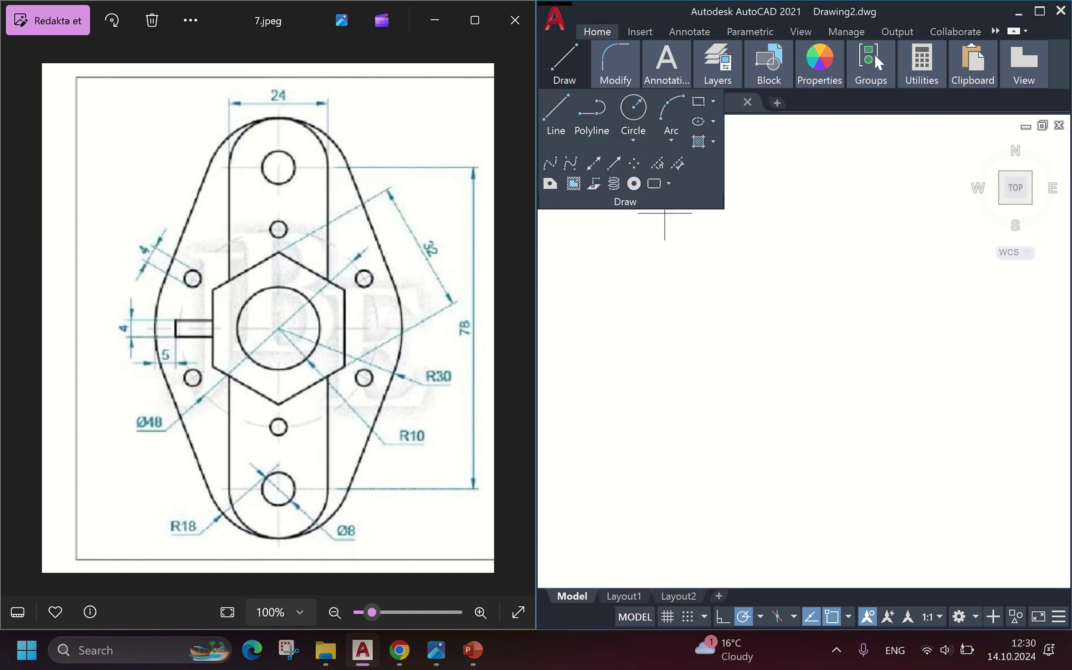
click(664, 272)
text(10)
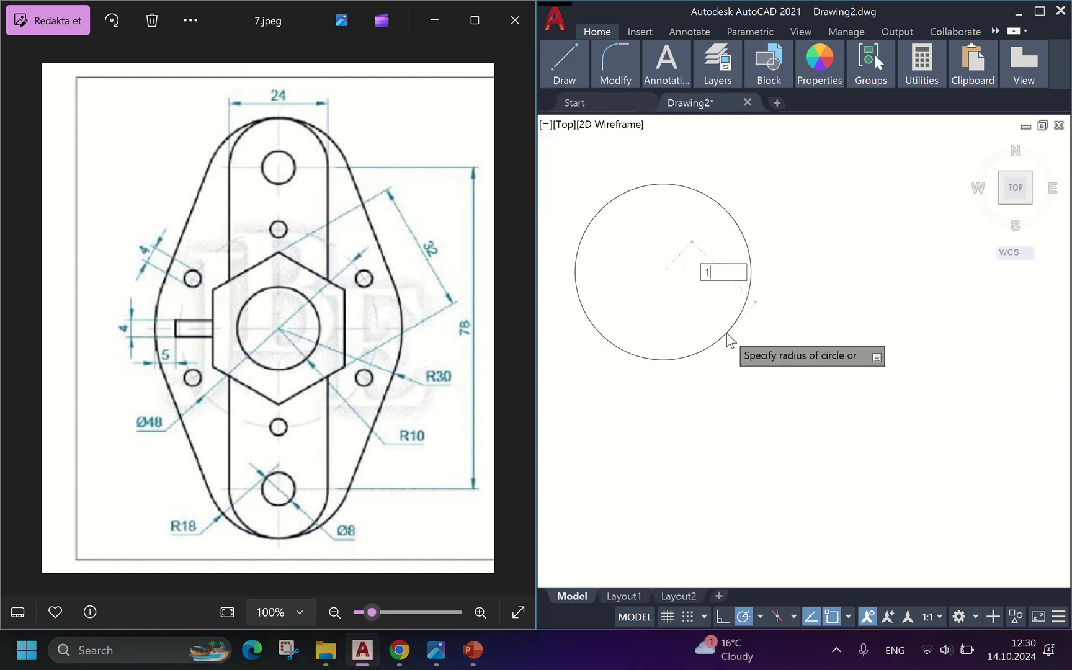
key(Return)
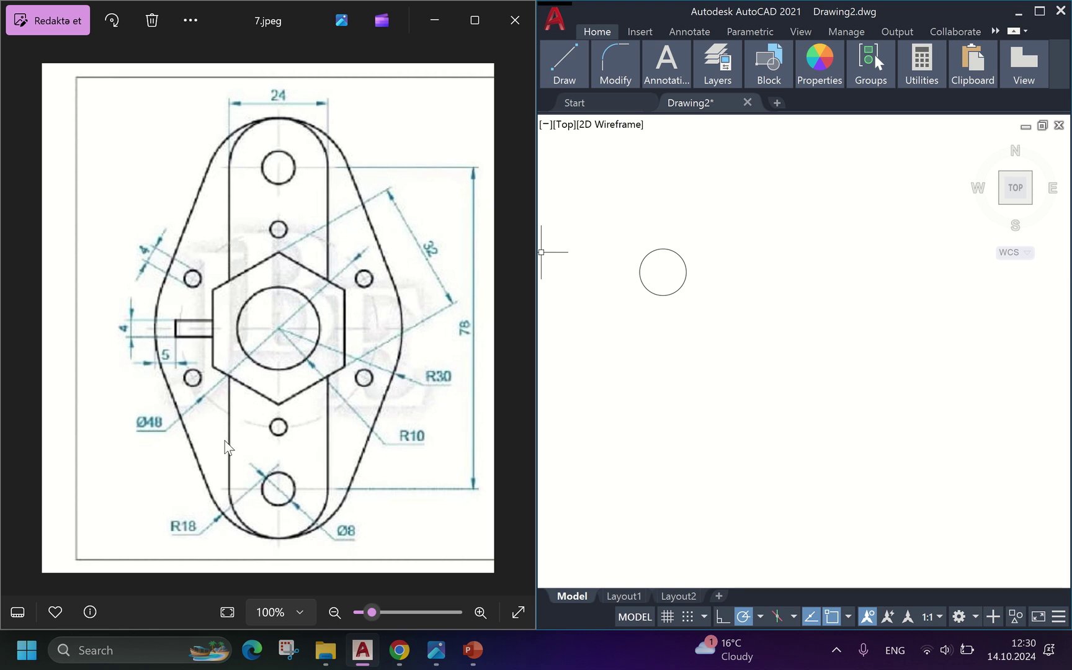
Step: Draw a circle of diameter 48 concentric with the central hole
click(180, 422)
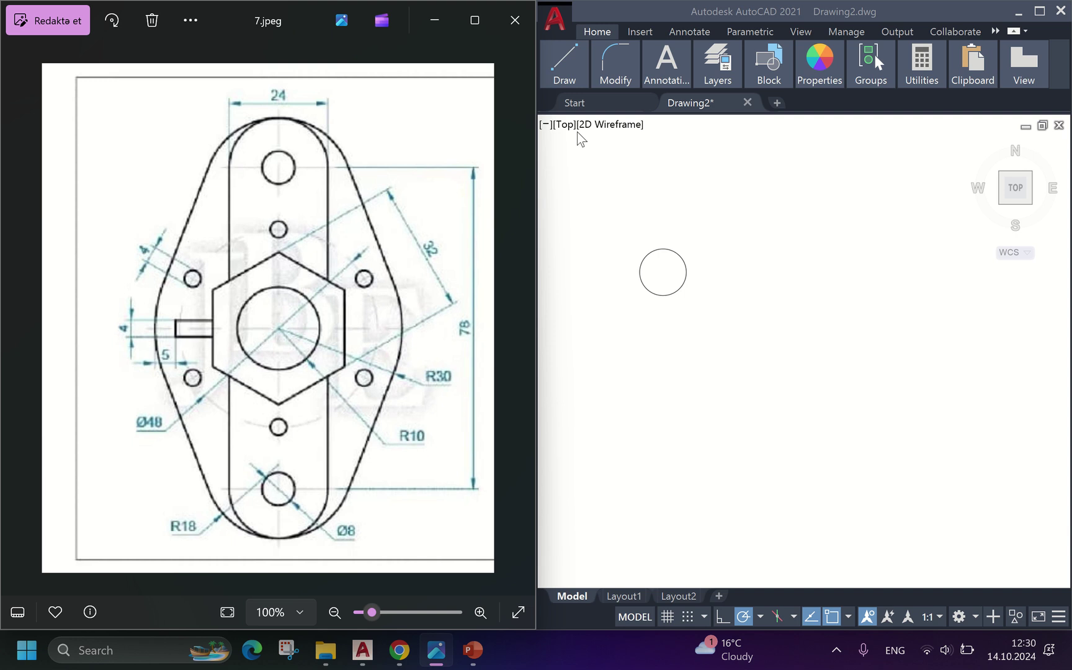
click(572, 67)
click(572, 68)
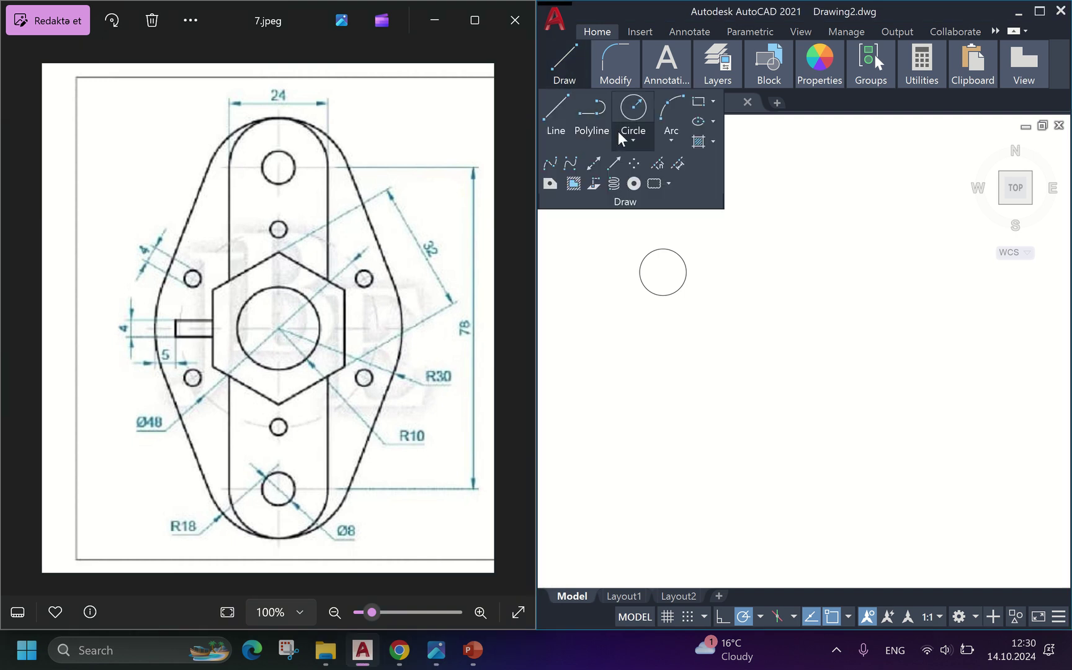
click(618, 131)
click(659, 169)
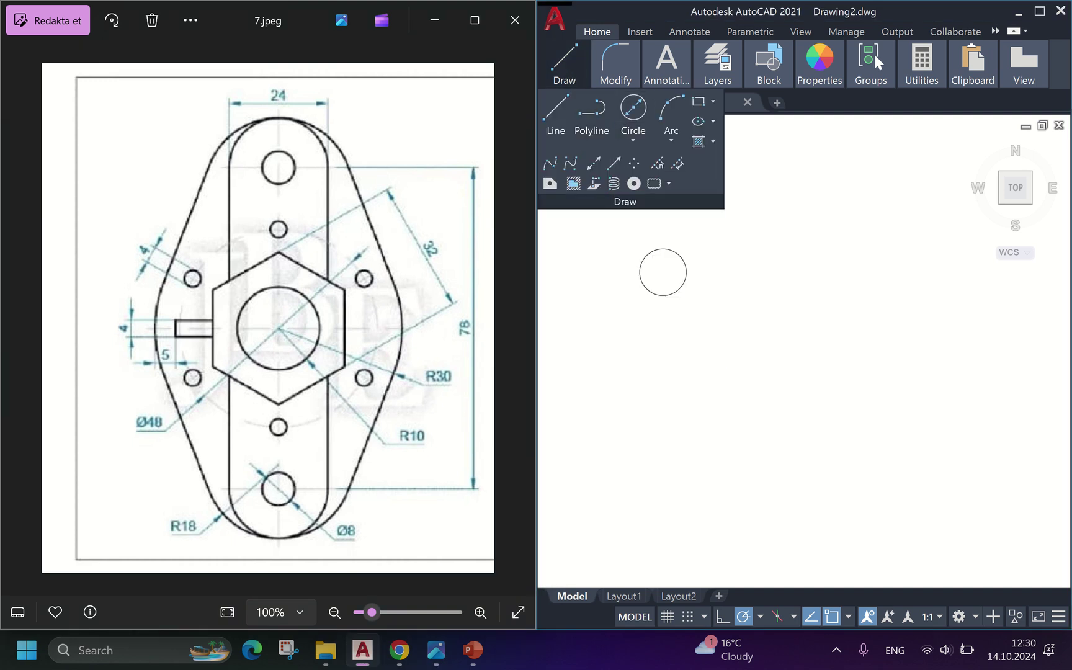
click(663, 272)
text(d)
key(Return)
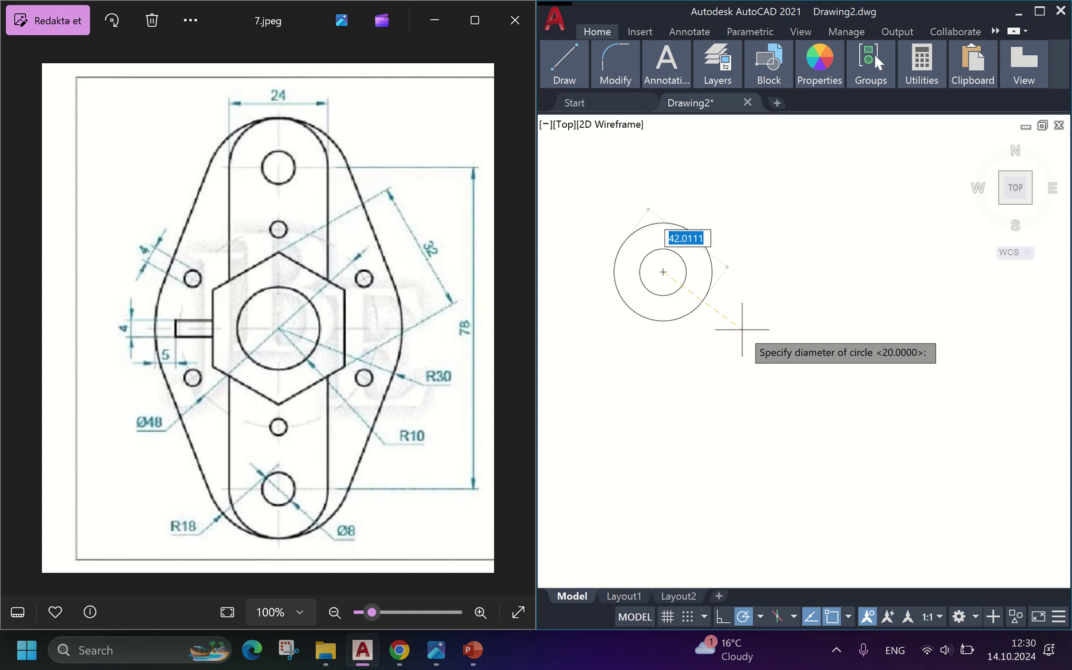
text(48)
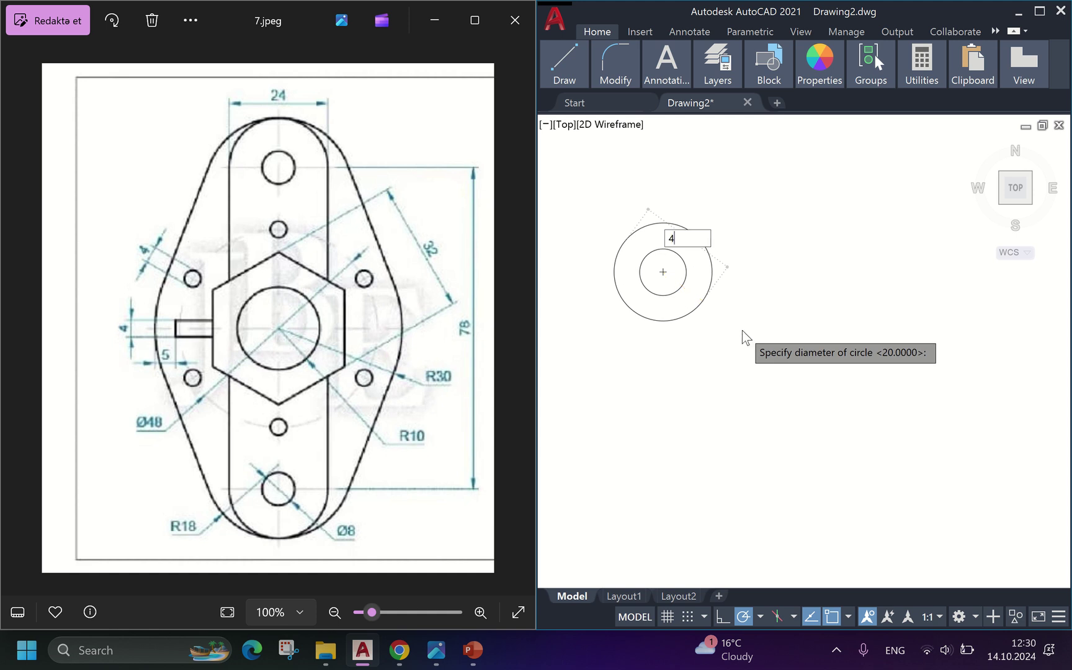
key(Return)
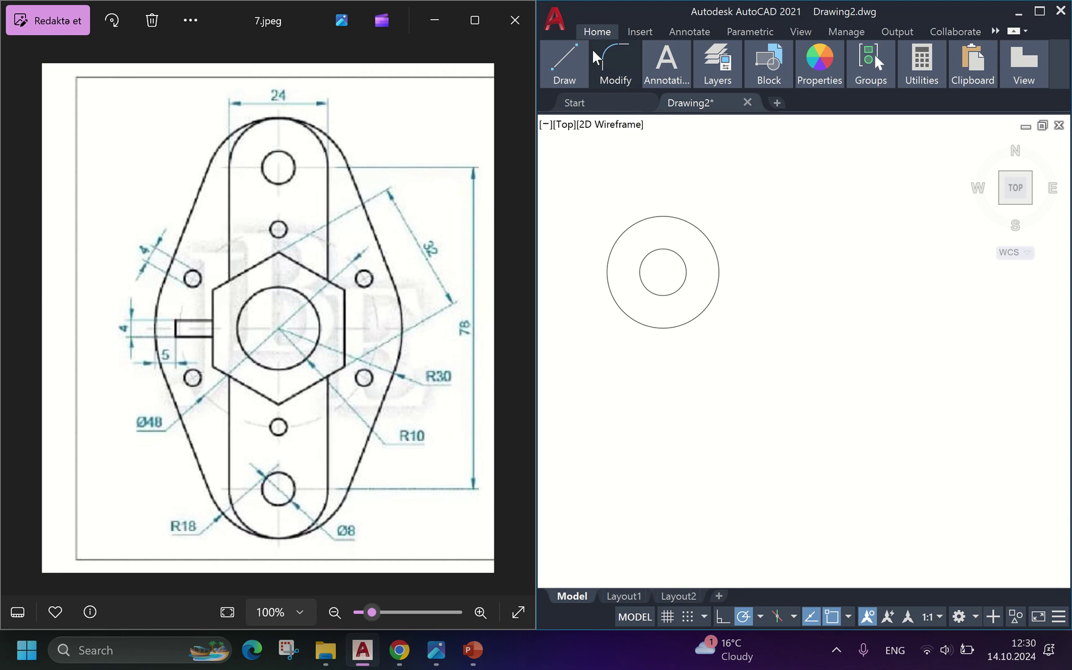
Step: Draw a third concentric circle of radius 30 around the same centre
mouse_move(573, 62)
click(630, 147)
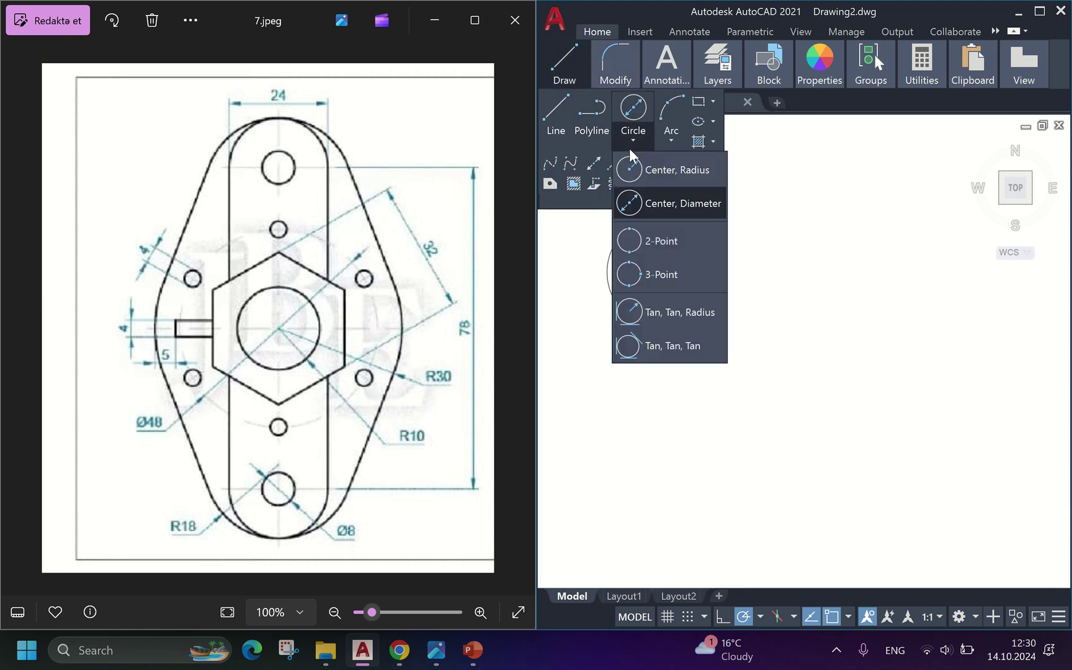
click(636, 203)
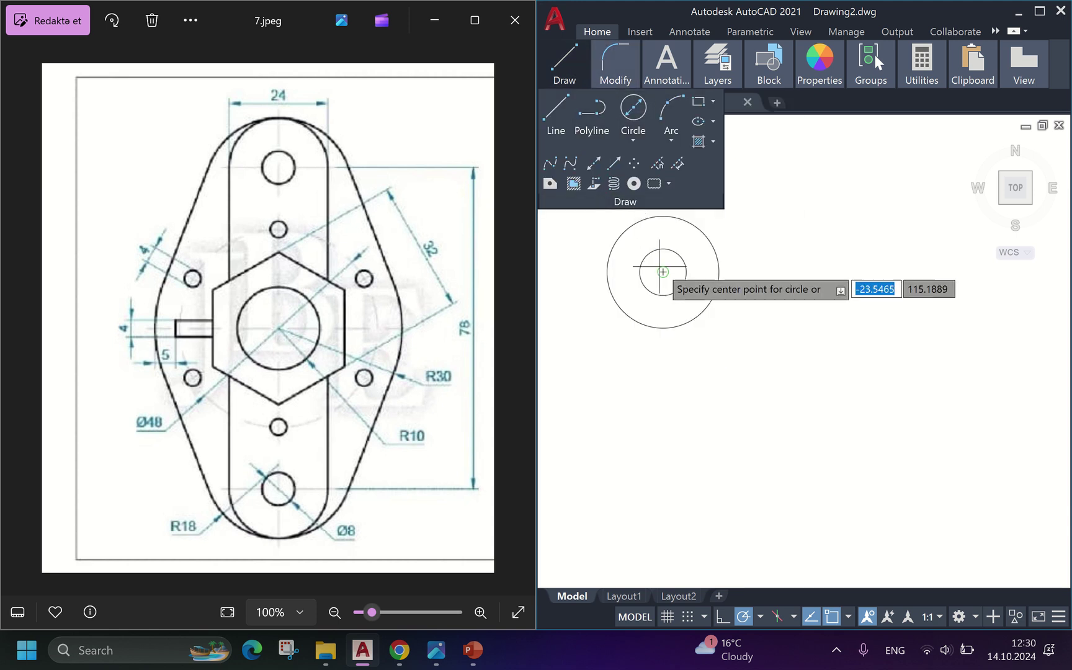
mouse_move(570, 75)
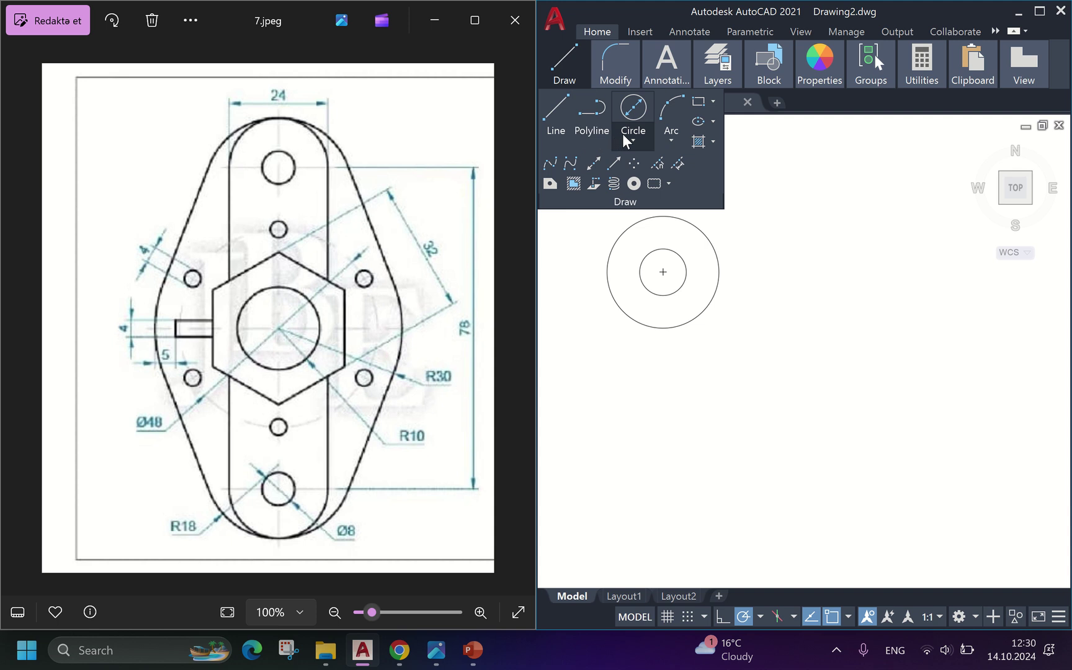
click(633, 140)
click(656, 166)
click(663, 271)
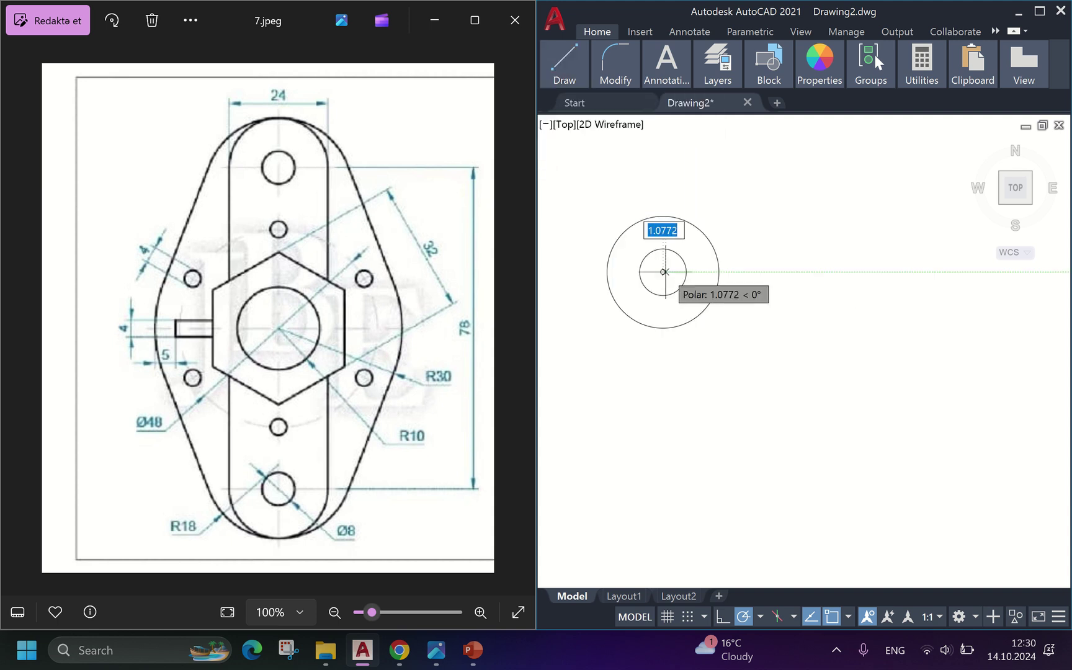
text(30)
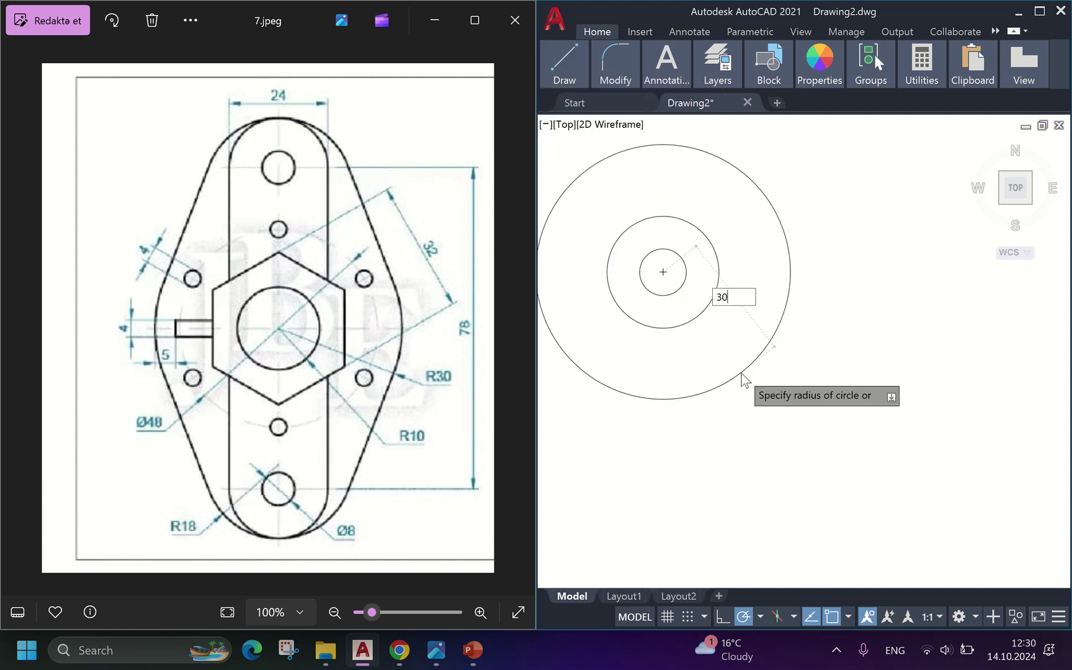
key(Return)
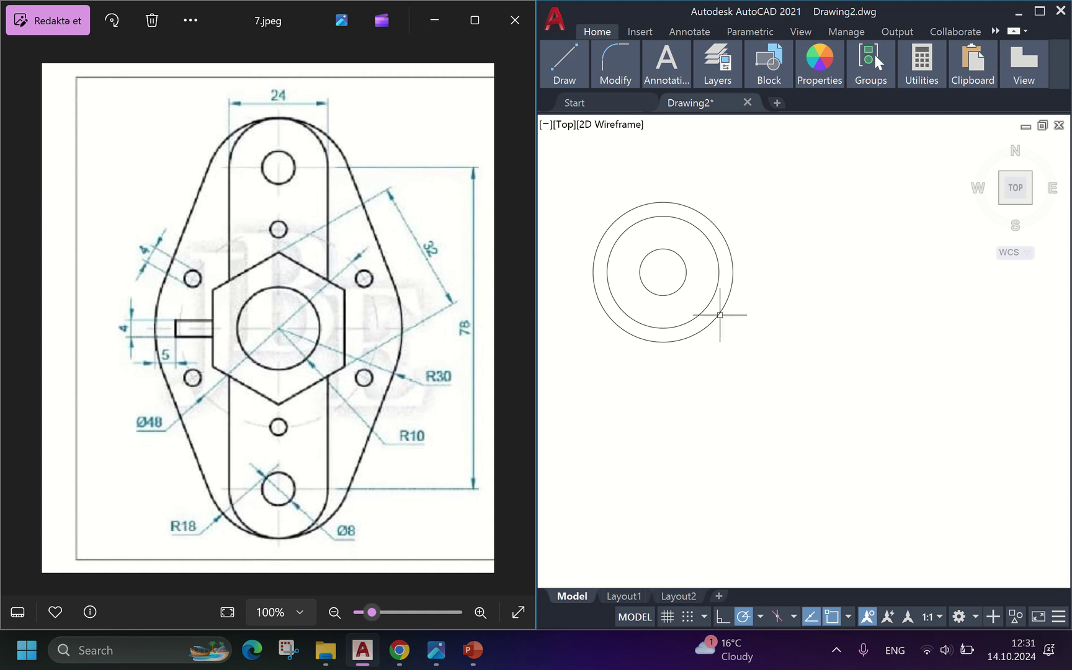
click(712, 243)
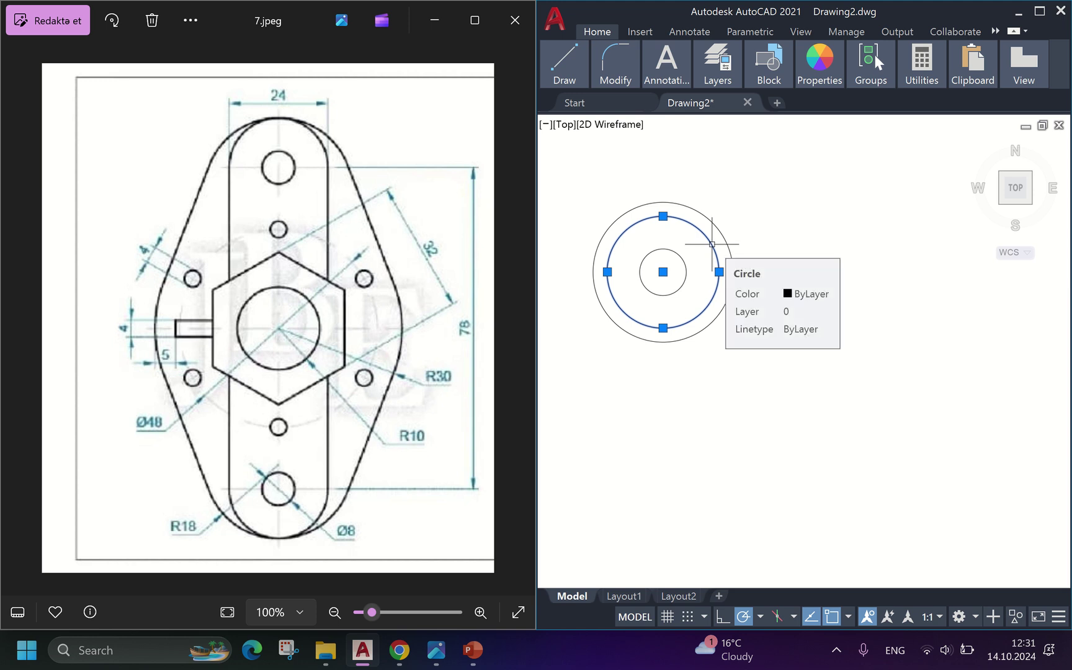
key(Escape)
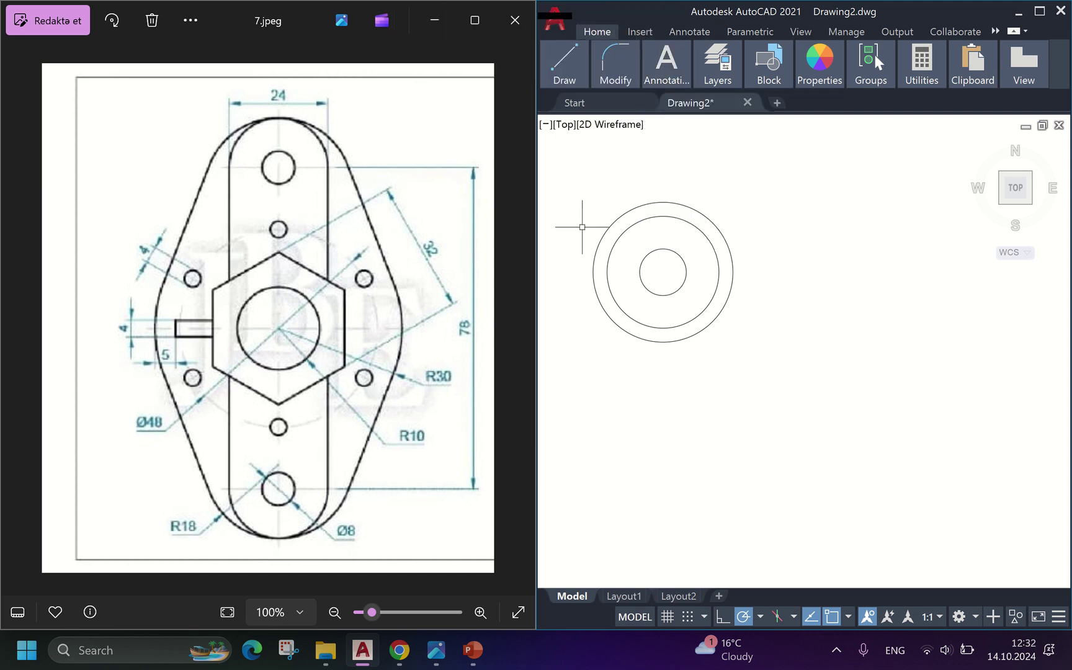
Step: Draw a circle of diameter 4 centred on the top quadrant of the 48-diameter circle
mouse_move(575, 65)
click(639, 136)
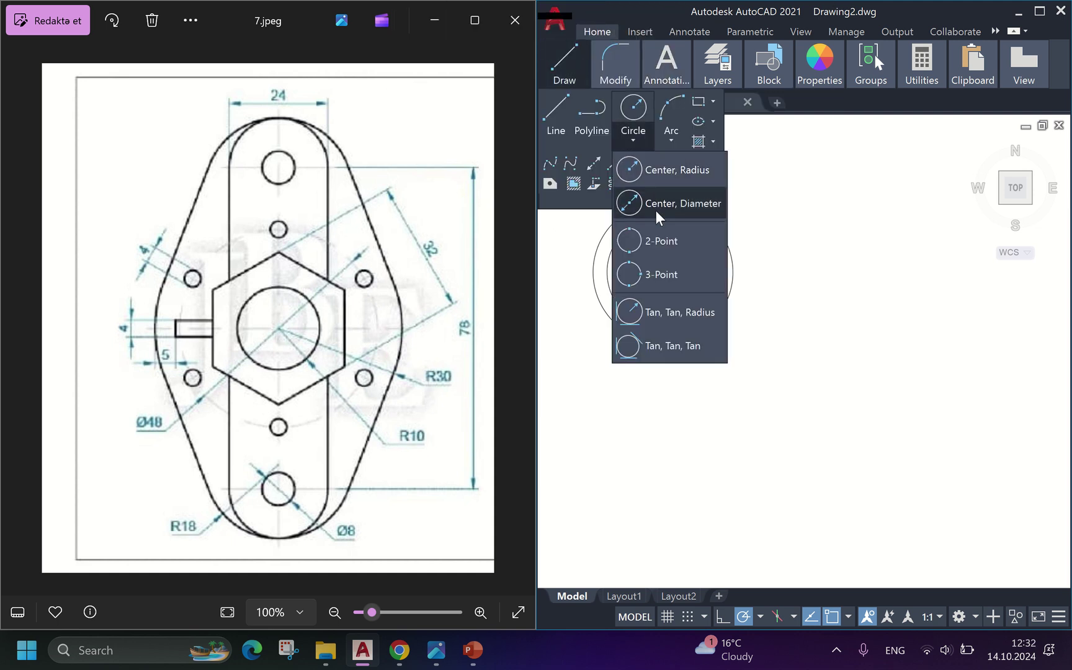
click(670, 200)
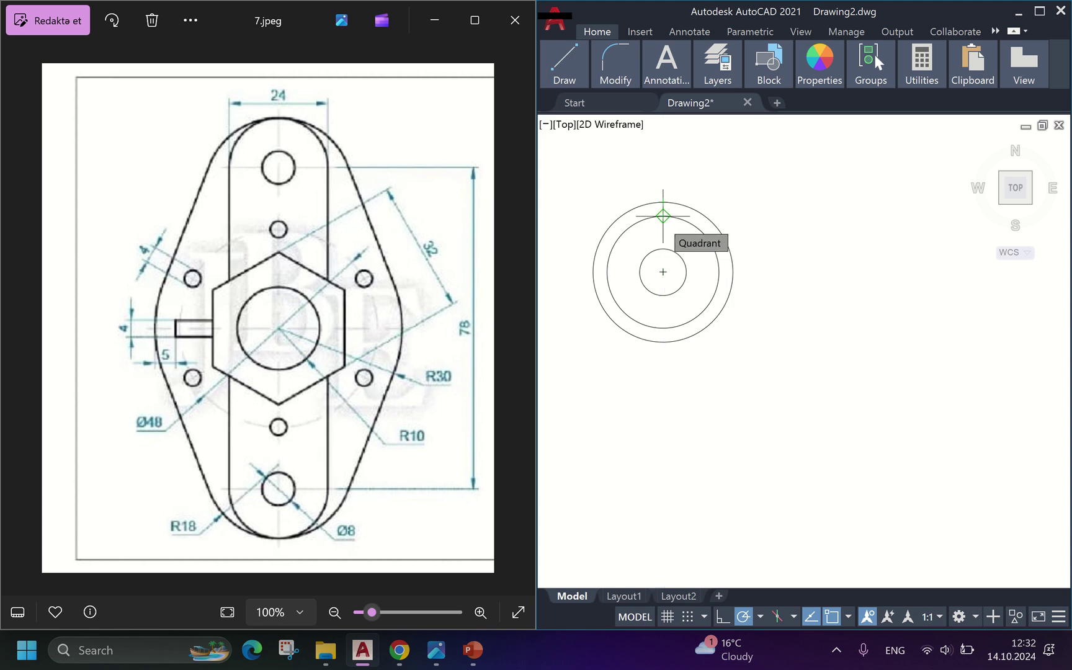
click(663, 215)
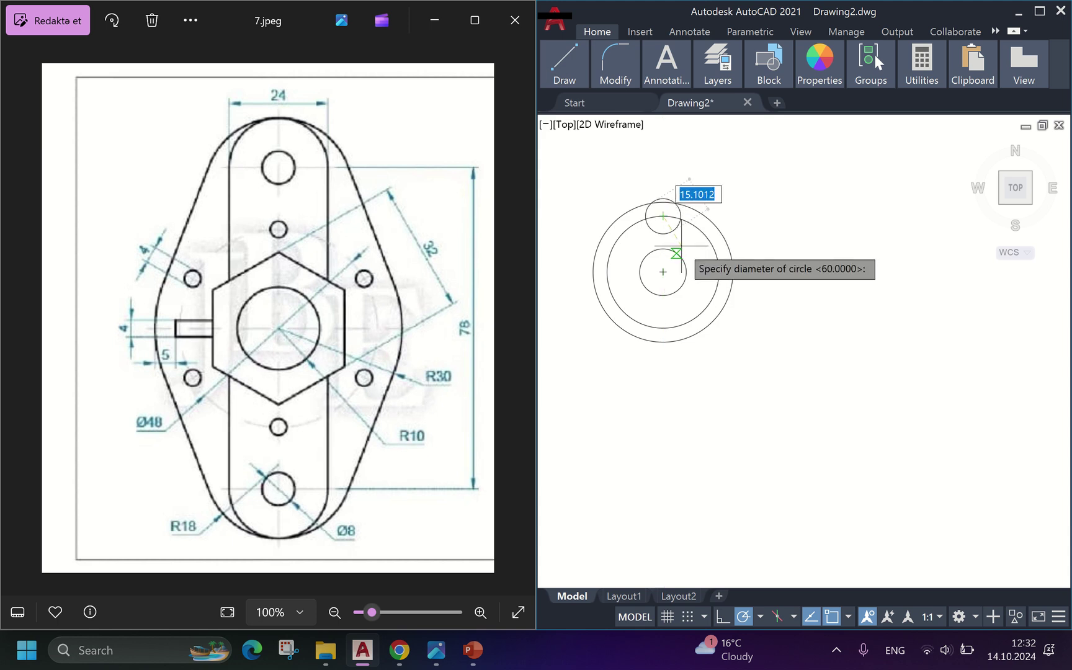
text(4)
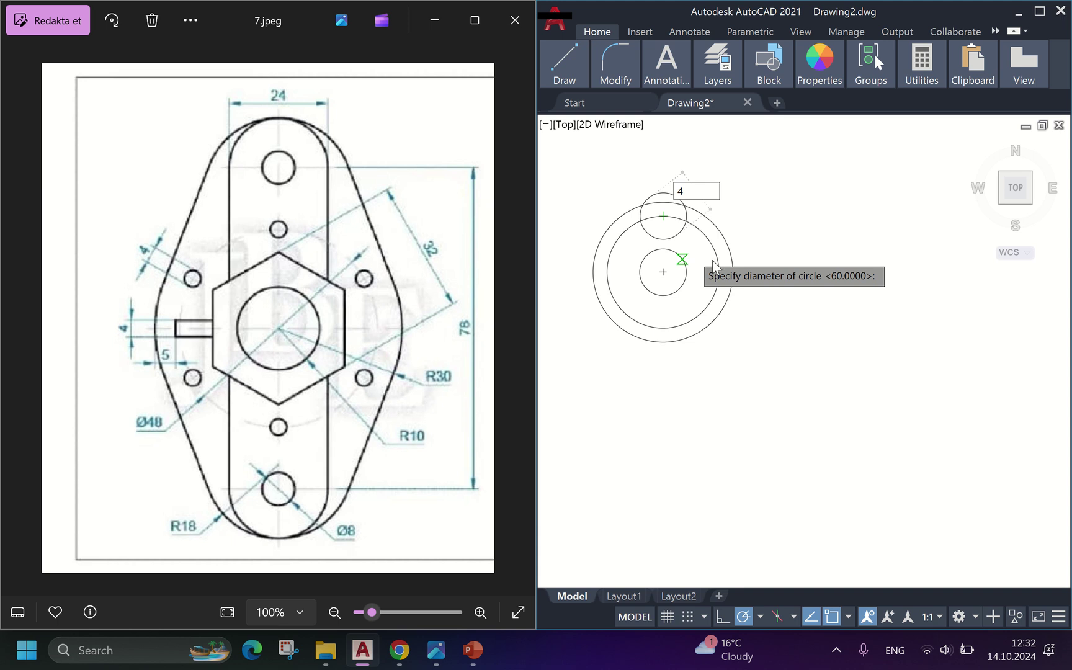
key(Return)
Step: Create a six-item polar array of the small circle around the common centre, and delete the 48-diameter circle
scroll(686, 224, up, 2)
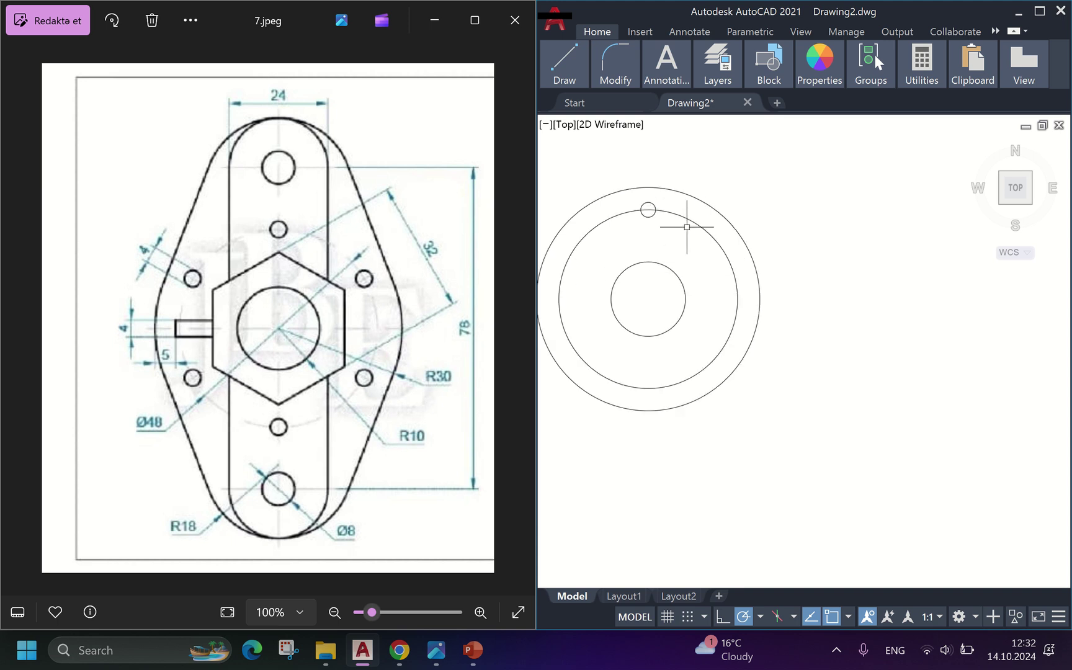
click(648, 209)
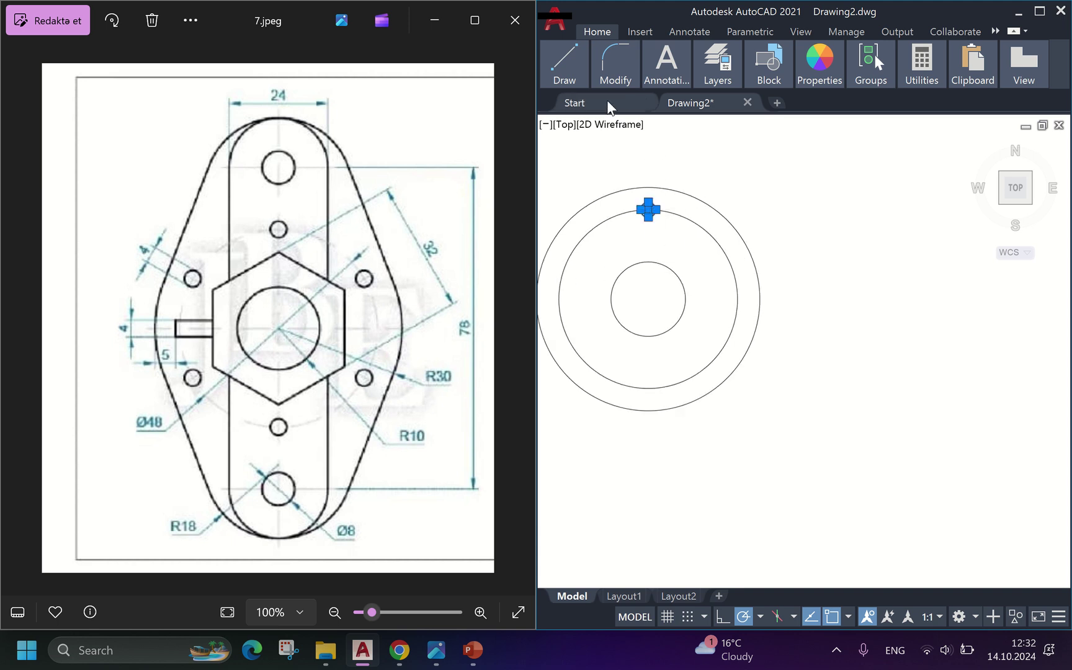
mouse_move(612, 77)
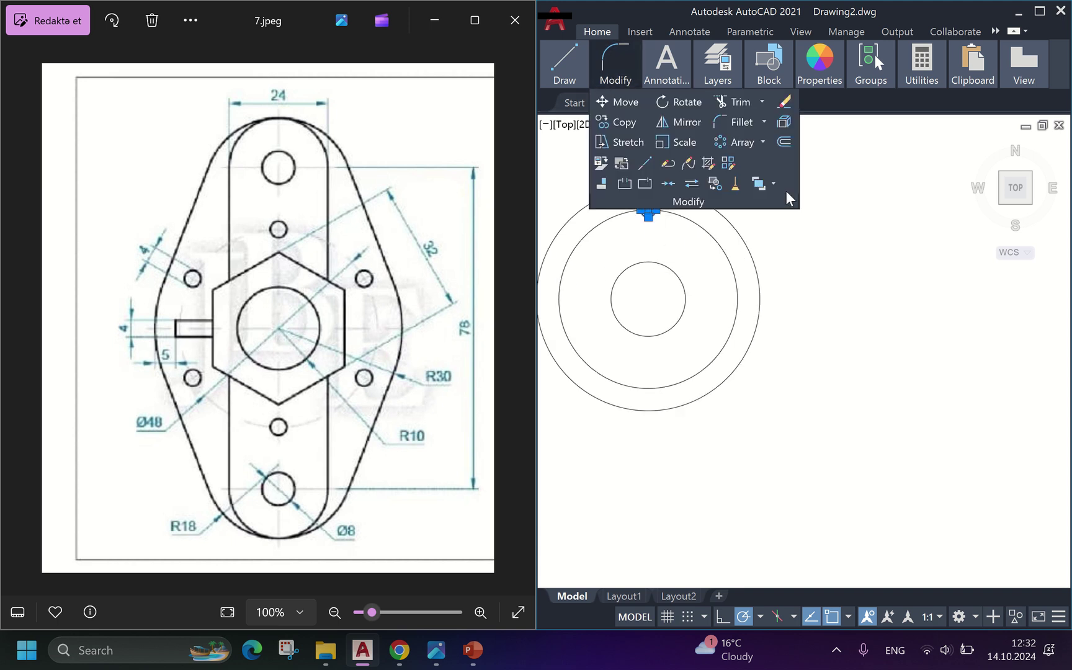
click(763, 143)
click(750, 246)
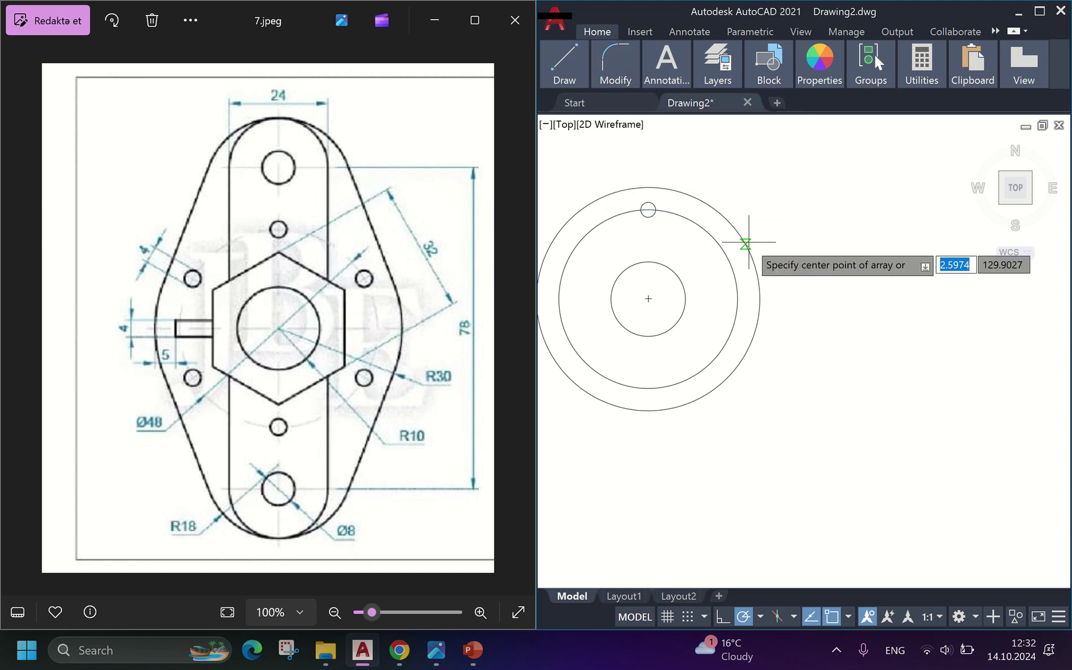
click(648, 299)
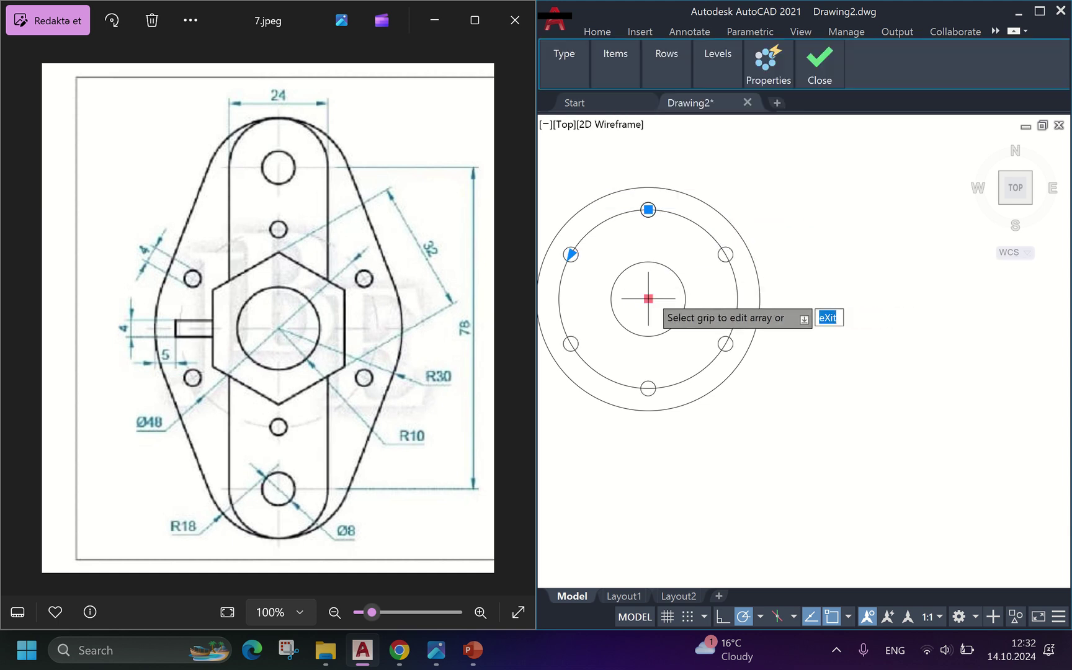
mouse_move(611, 54)
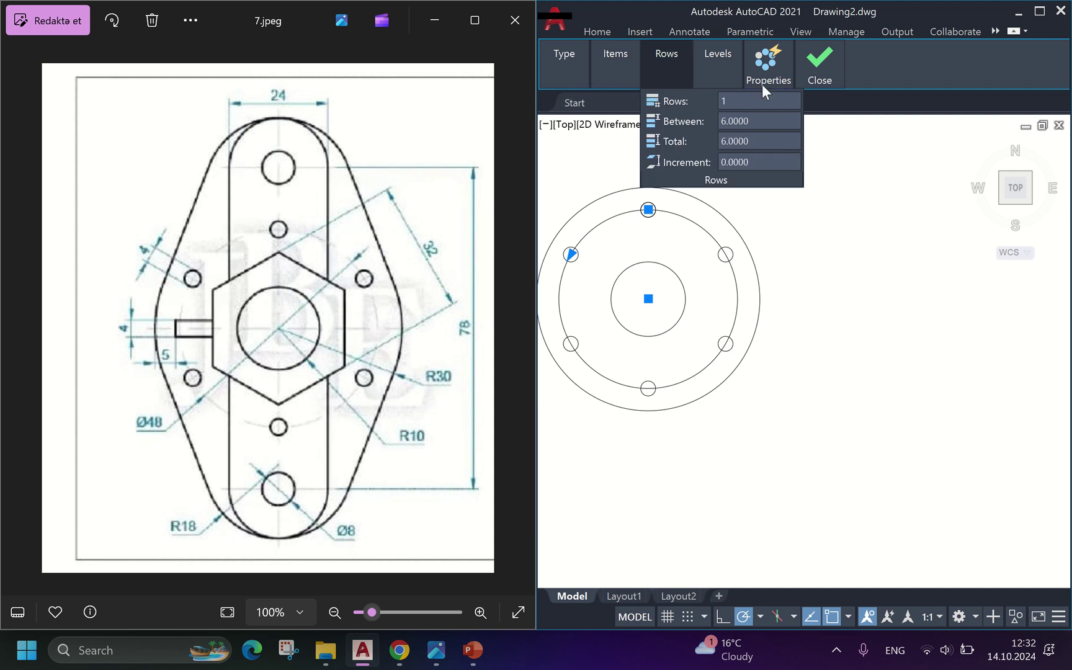
mouse_move(812, 67)
click(812, 113)
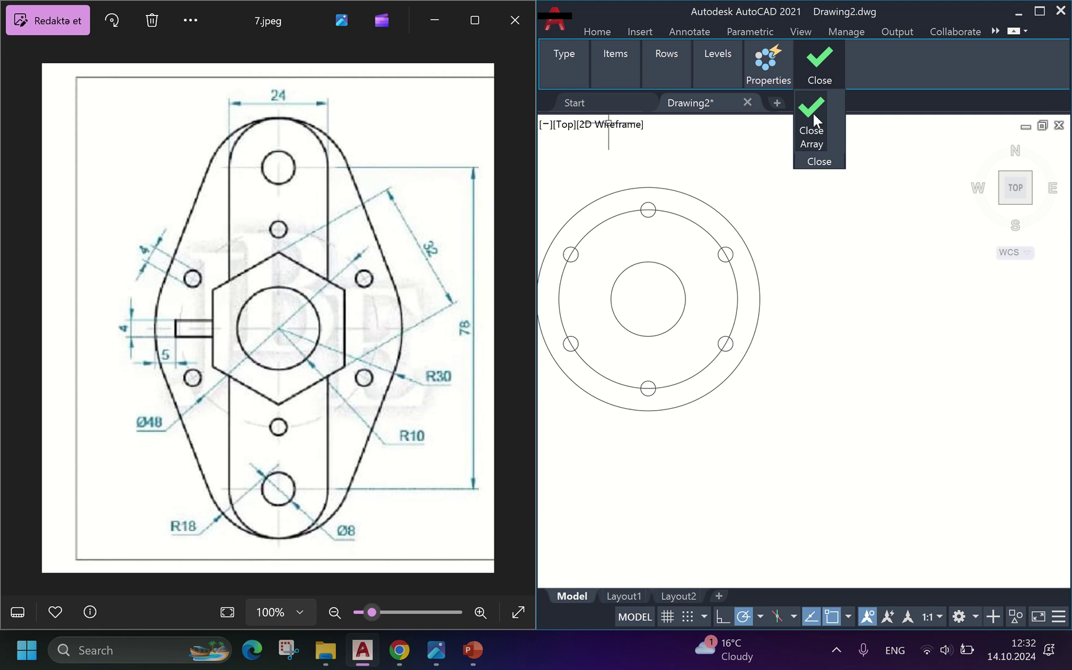
click(737, 303)
key(Delete)
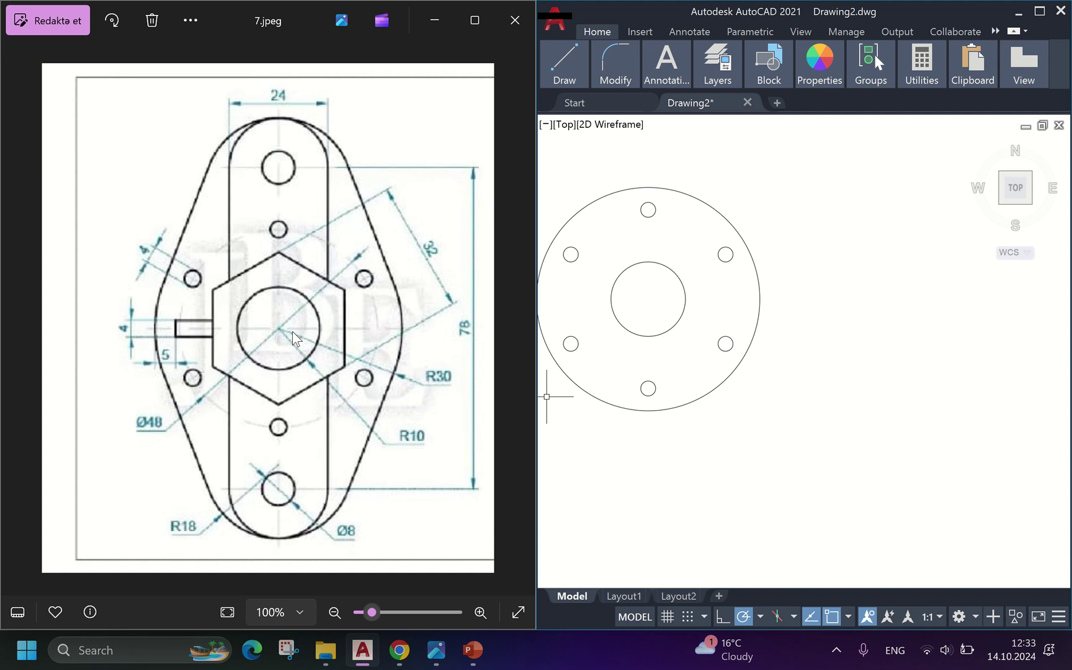
Step: Draw a six-sided polygon centred on the central hole, inscribed in a circle of radius 16
click(564, 78)
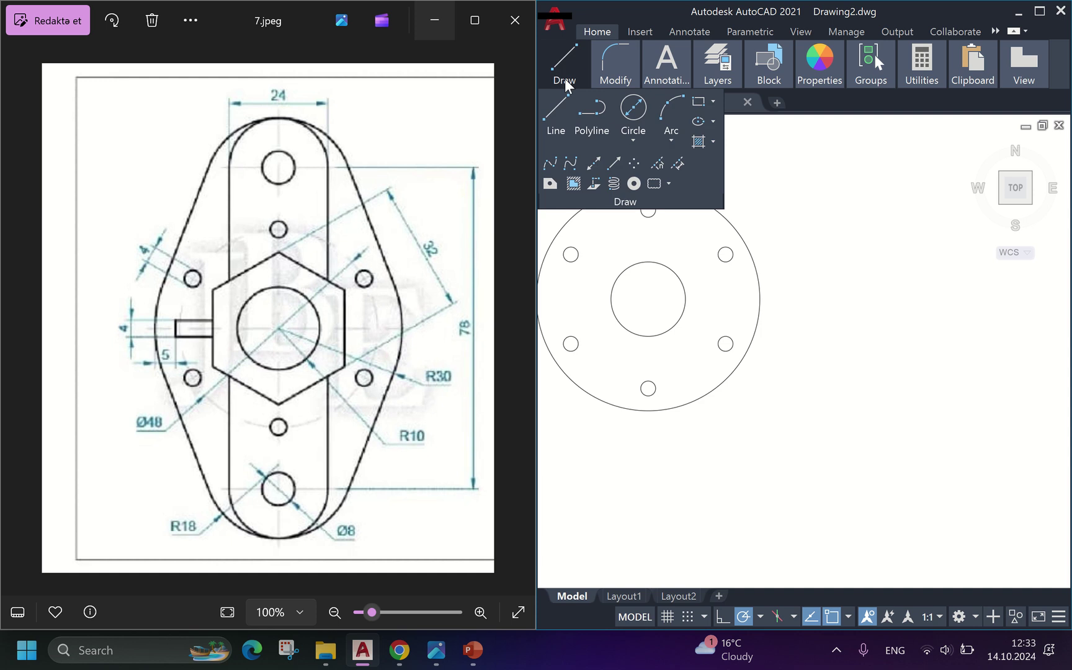
click(712, 103)
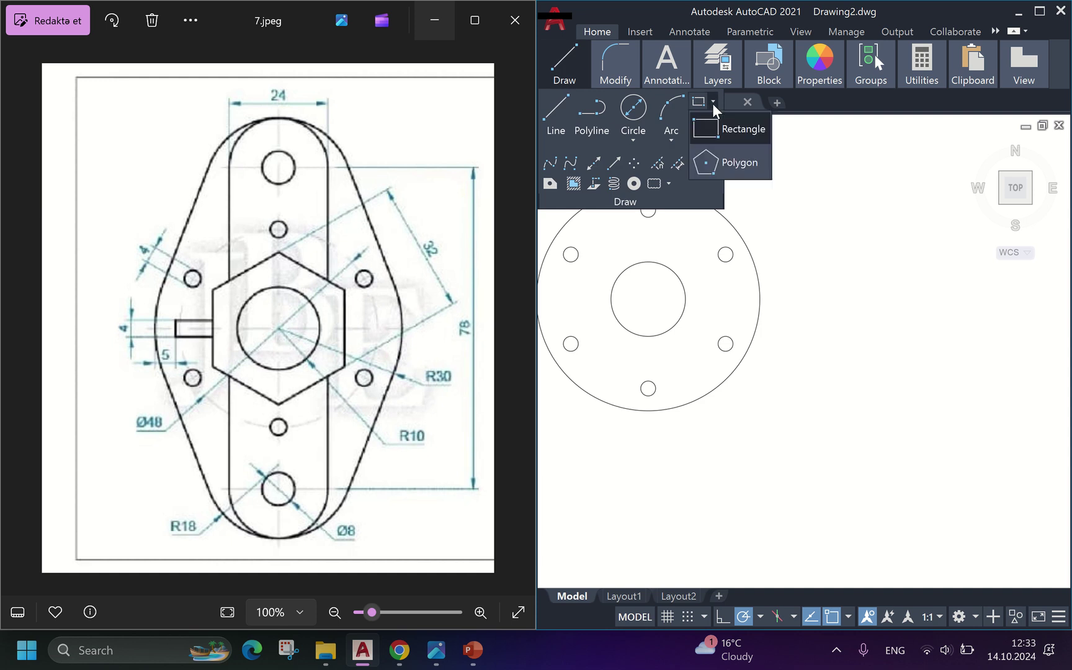
click(704, 163)
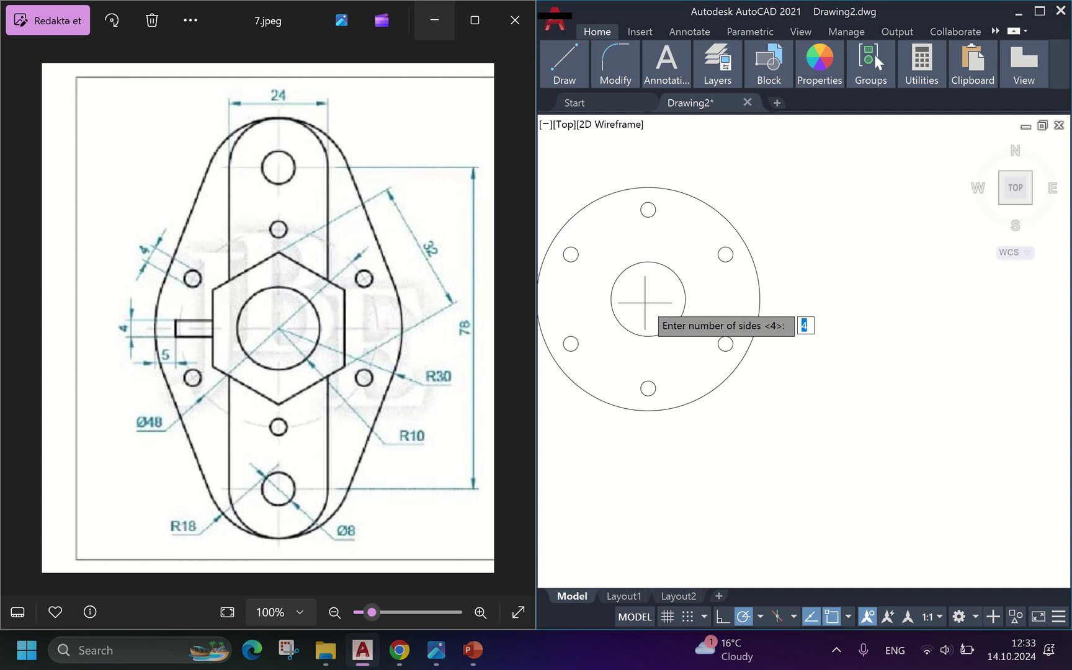
text(4)
key(Return)
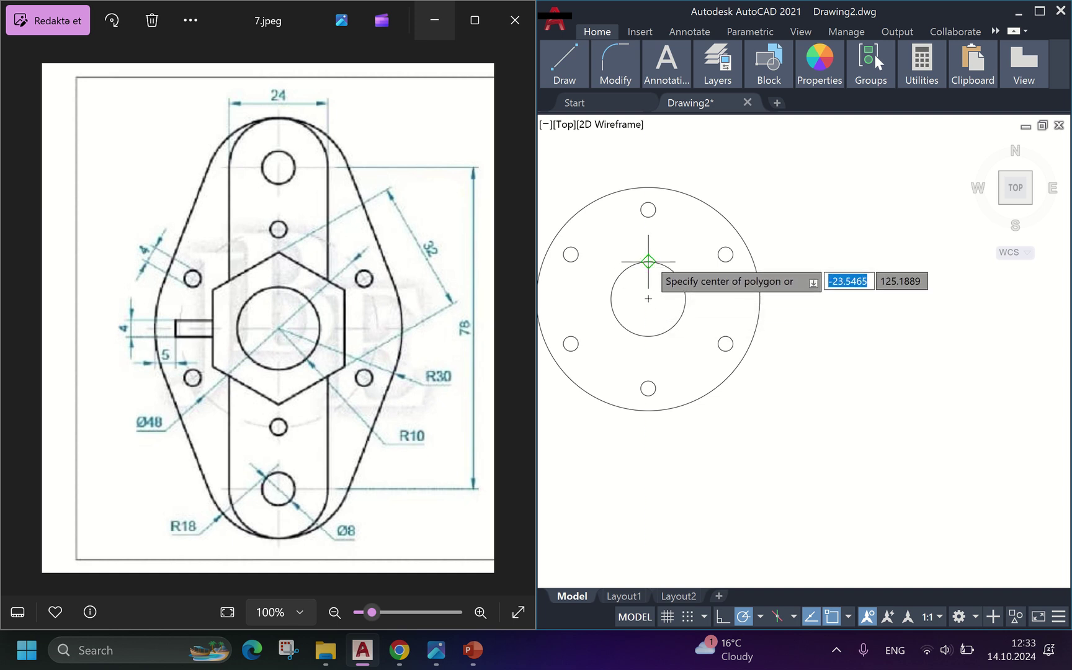
click(648, 298)
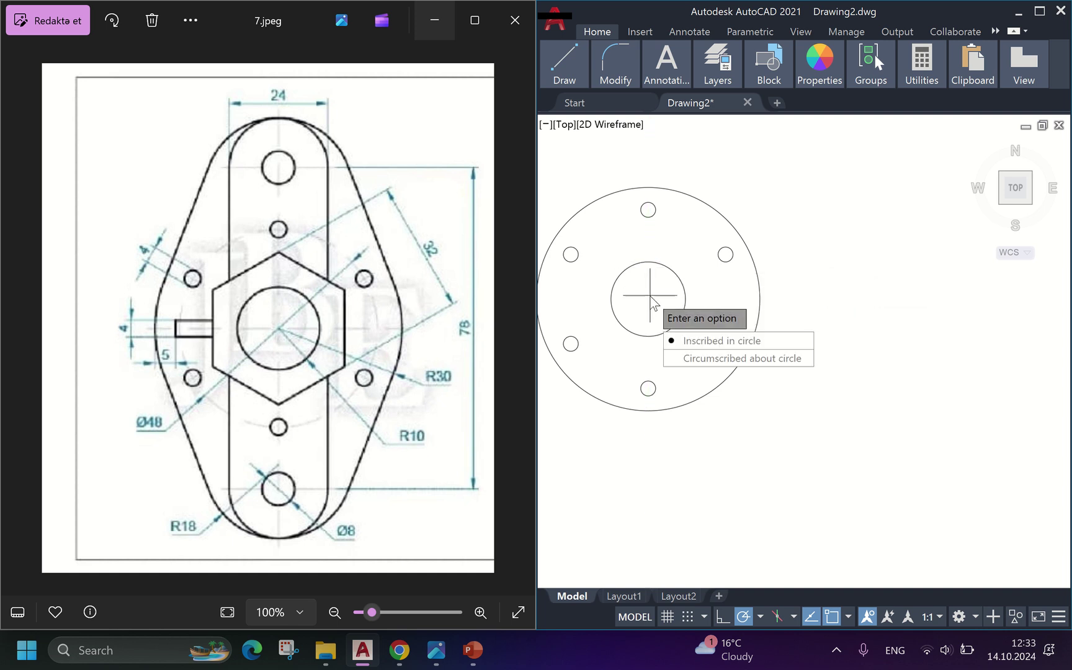
click(728, 346)
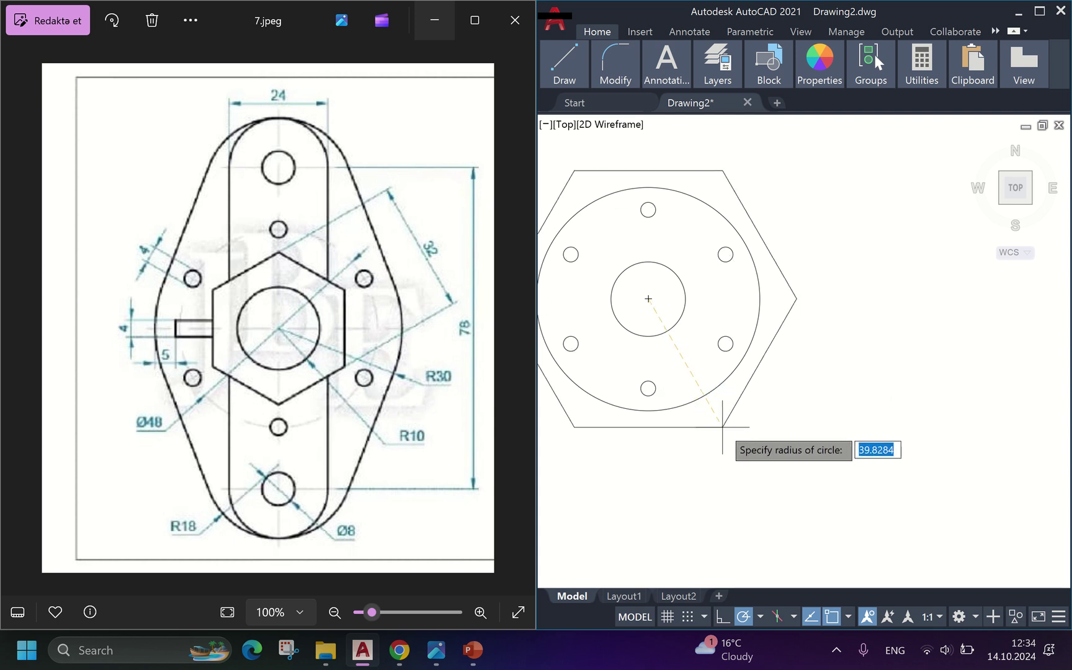
text(16)
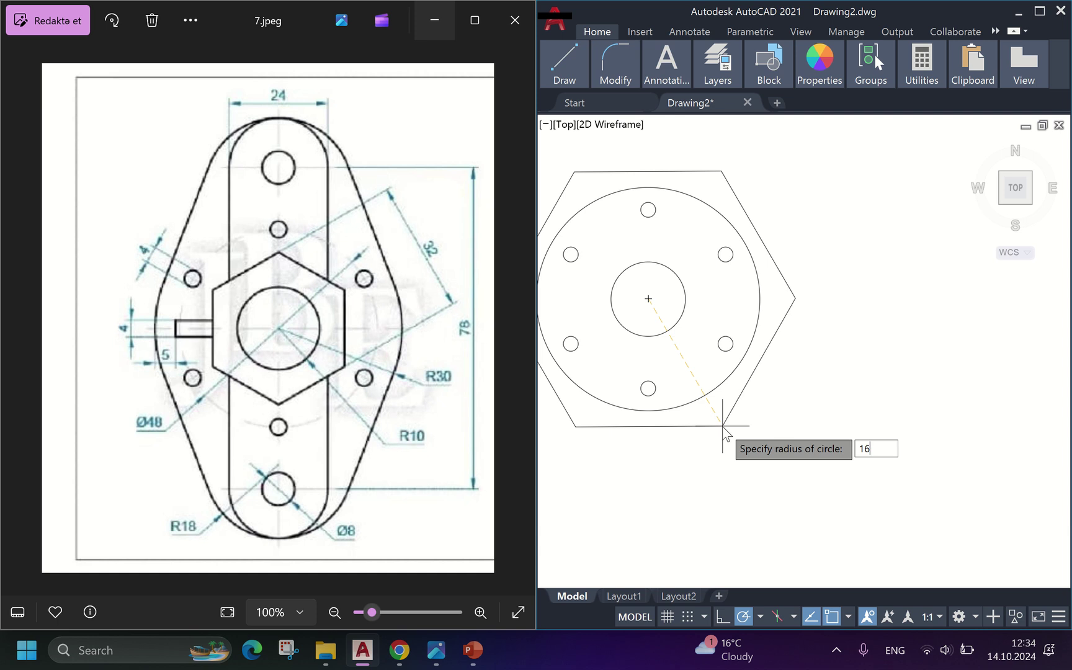
key(Return)
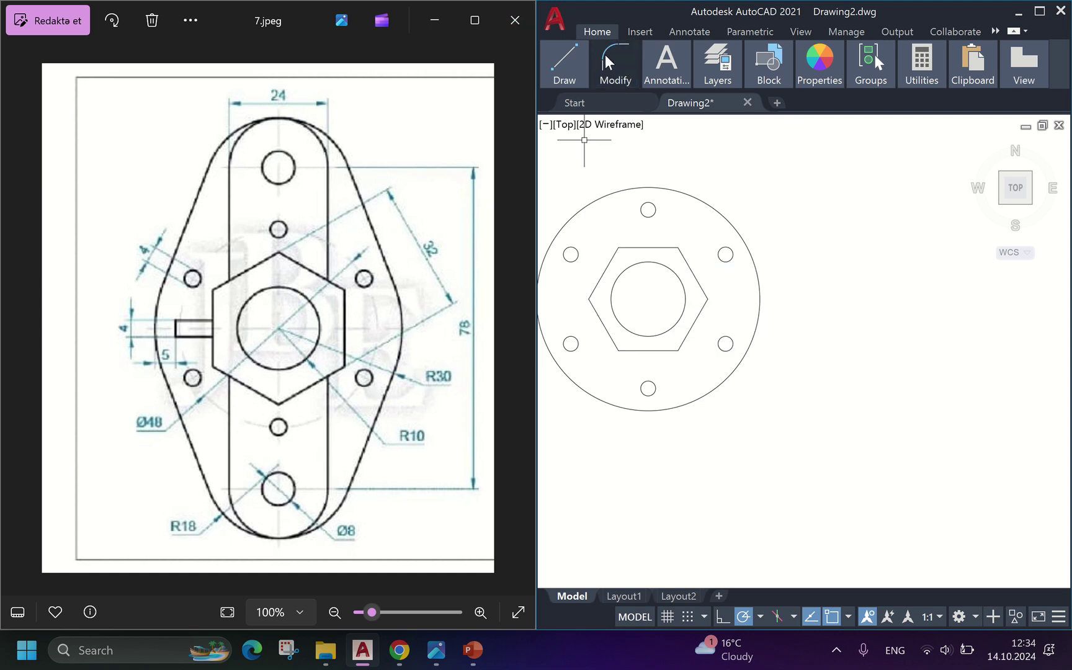
Step: Rotate the hexagon 90° about the common centre so that its vertices point up and down
mouse_move(607, 57)
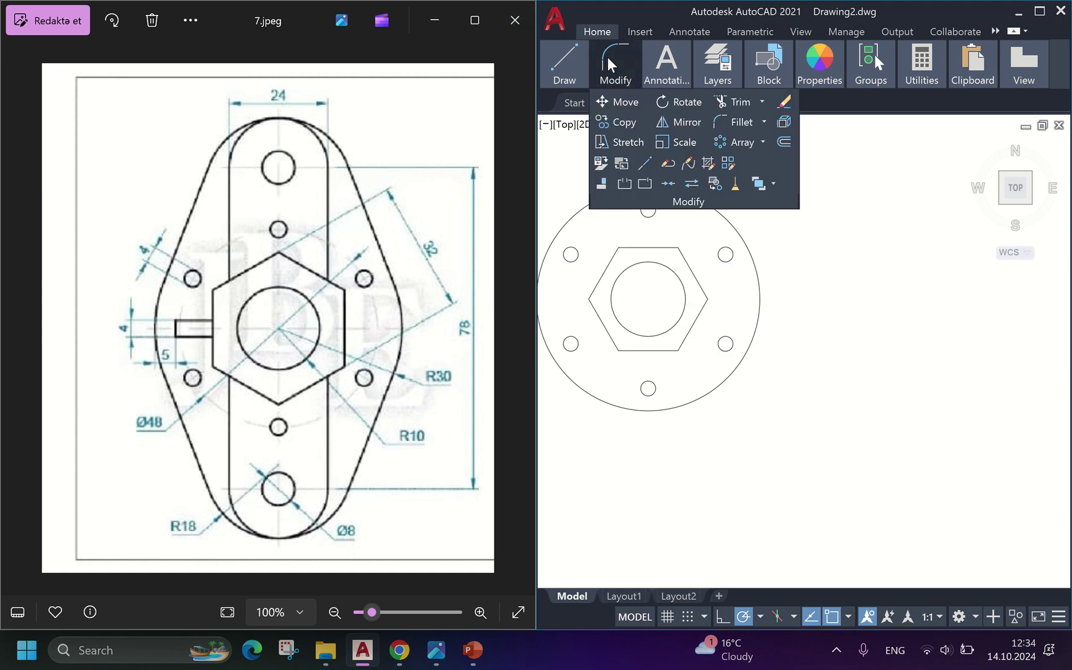
click(661, 248)
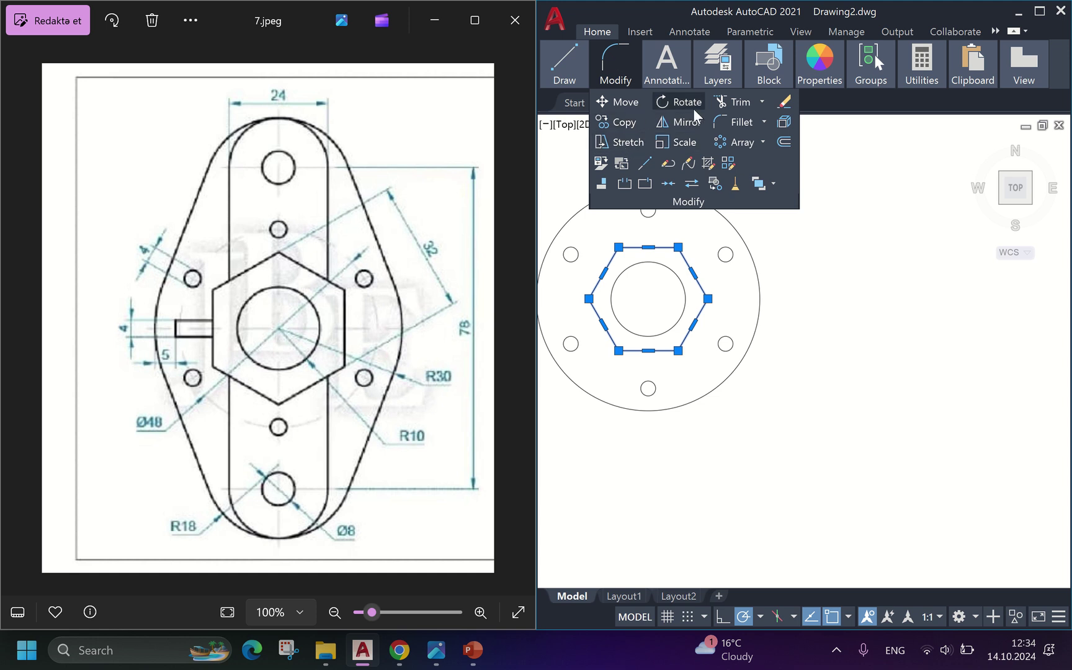
click(683, 102)
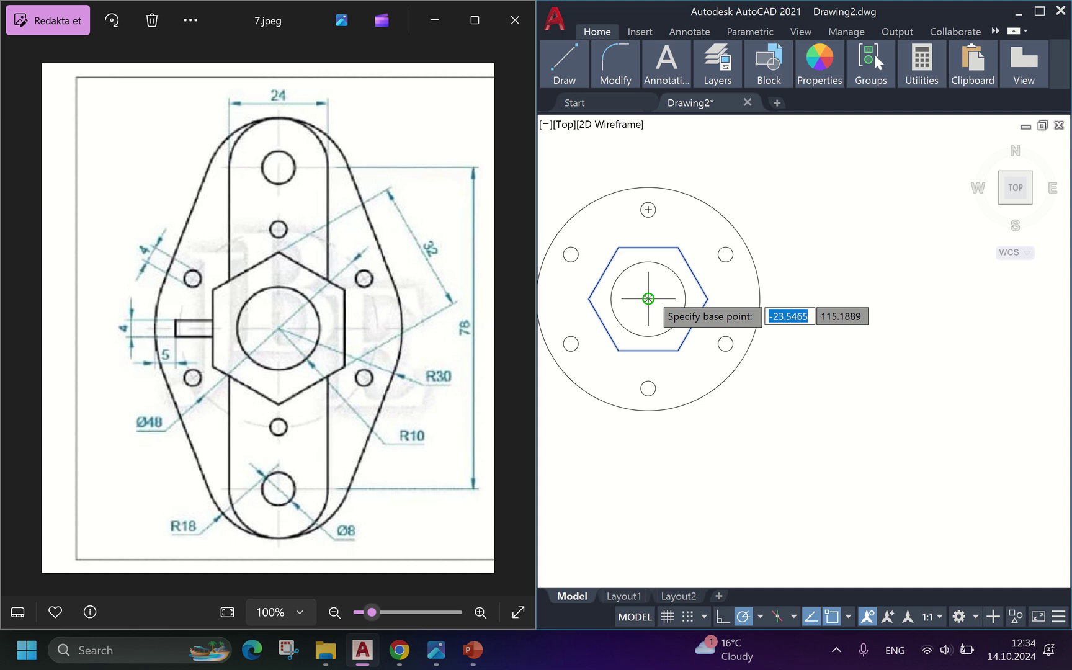
click(648, 299)
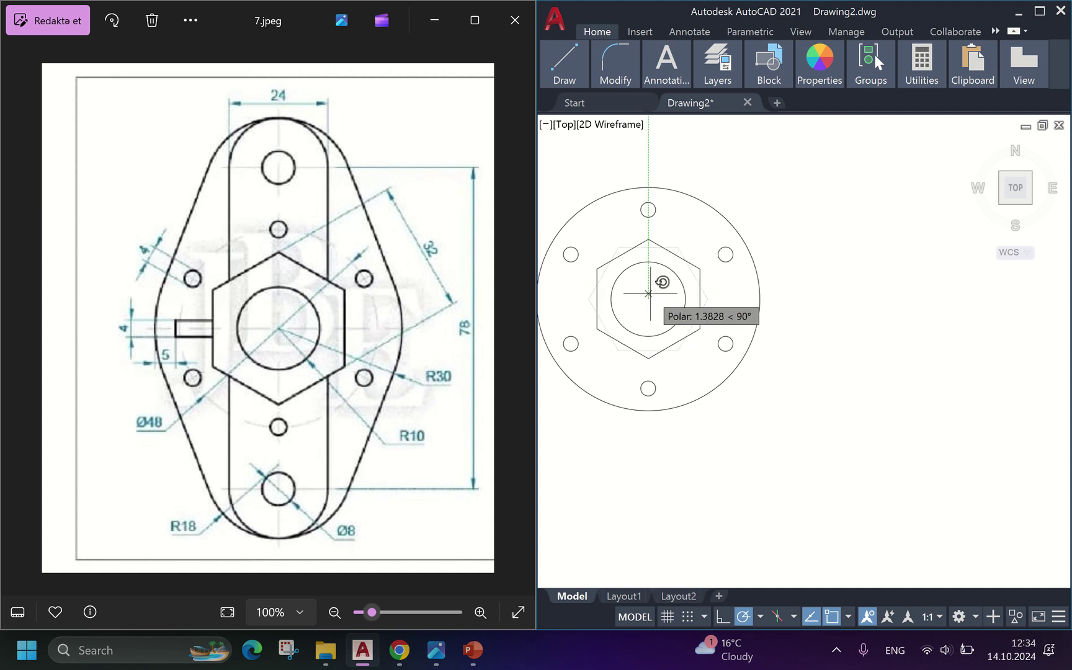
click(649, 293)
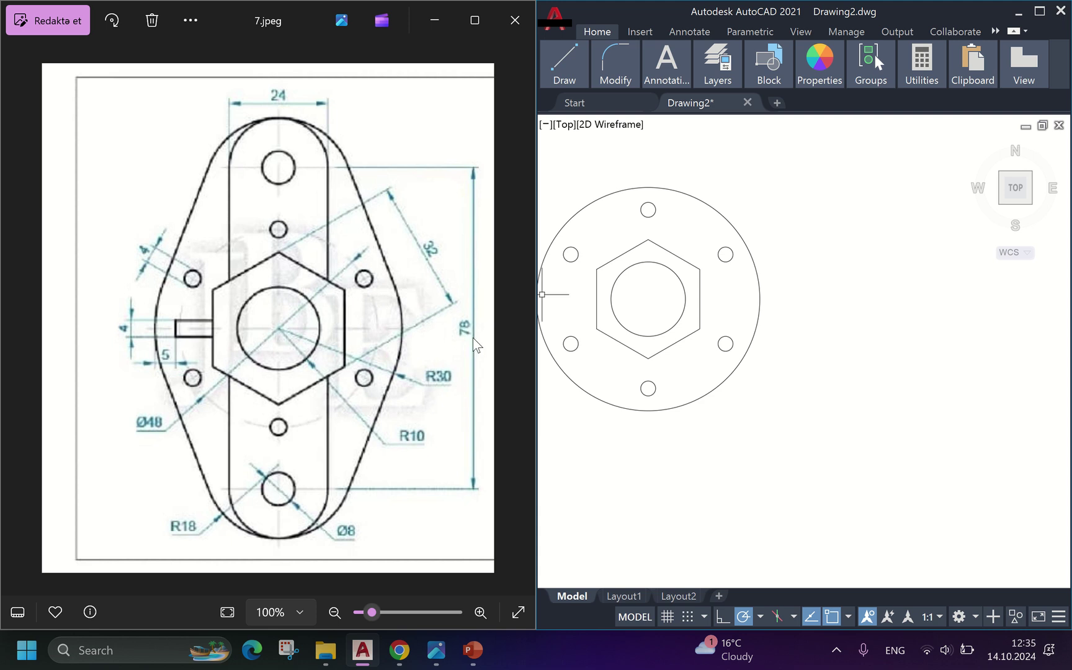
Step: Draw a vertical construction line 39 units long downward from the common centre
scroll(480, 326, up, 3)
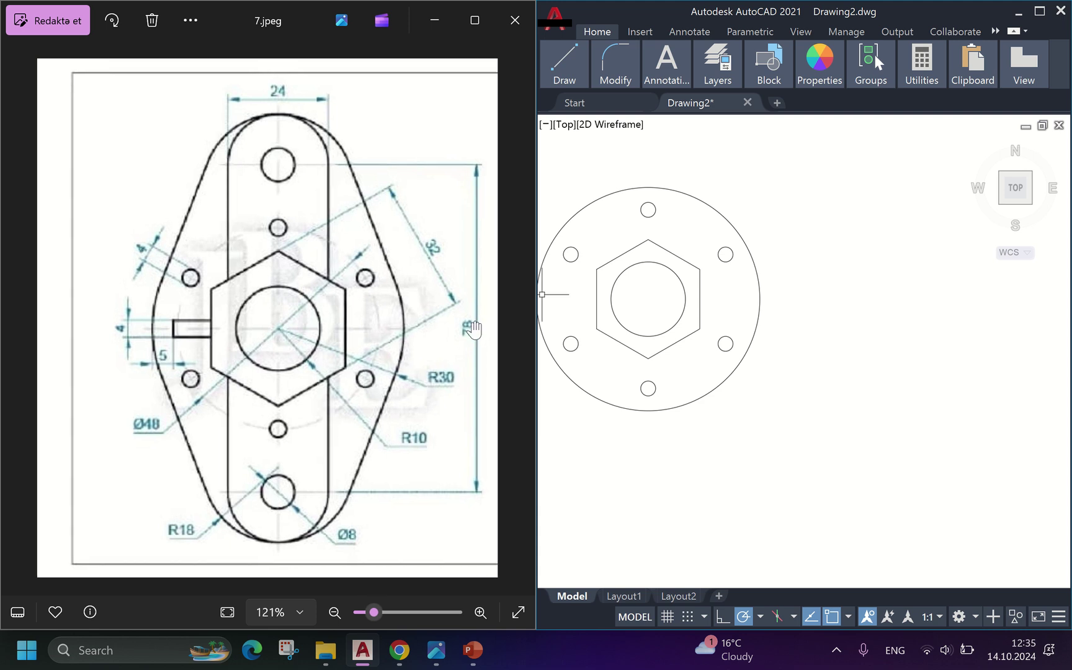
scroll(472, 330, down, 3)
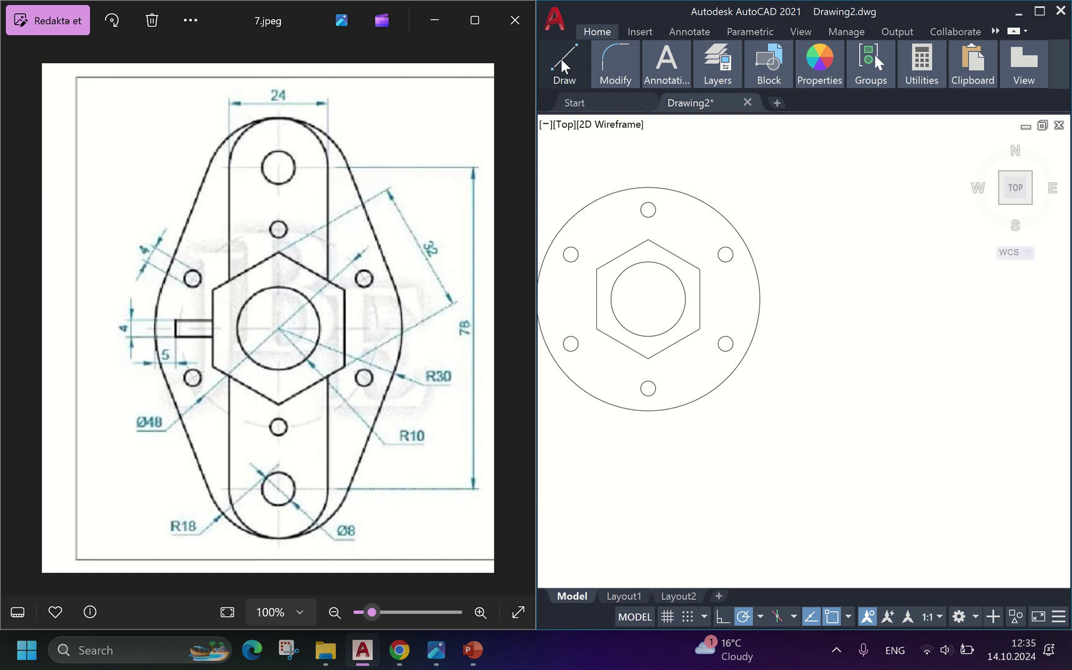
mouse_move(562, 58)
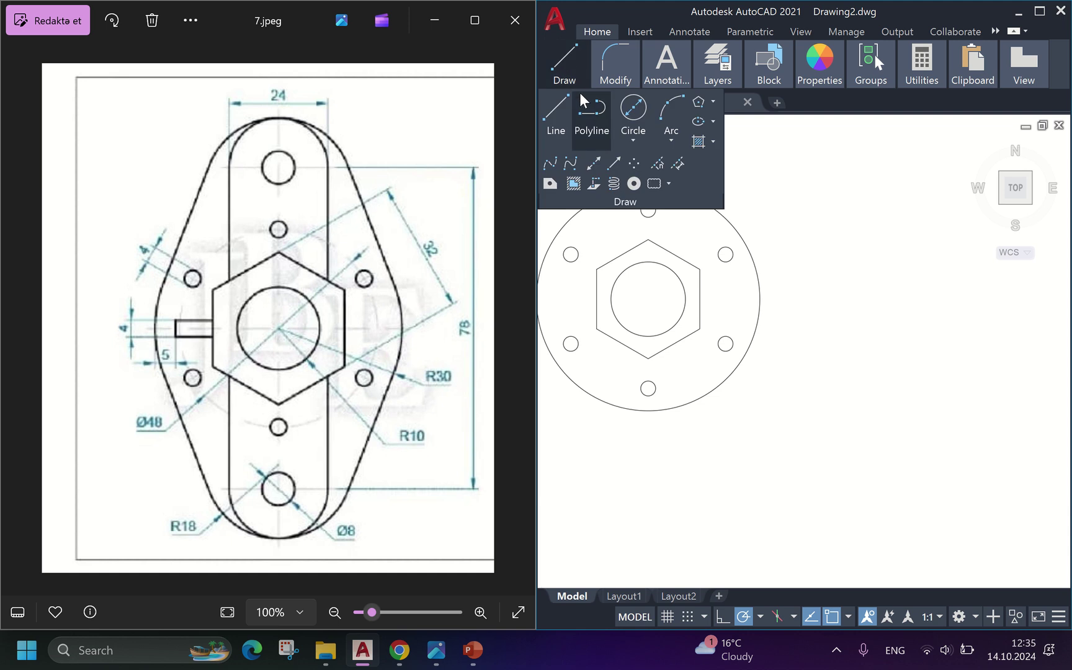
click(556, 127)
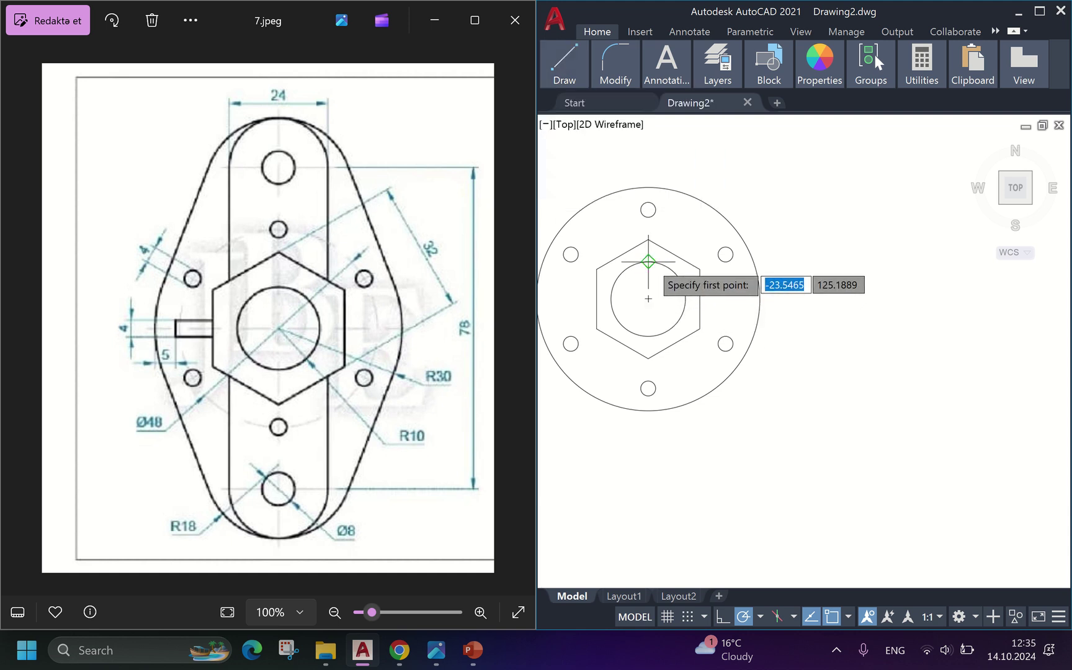
click(648, 298)
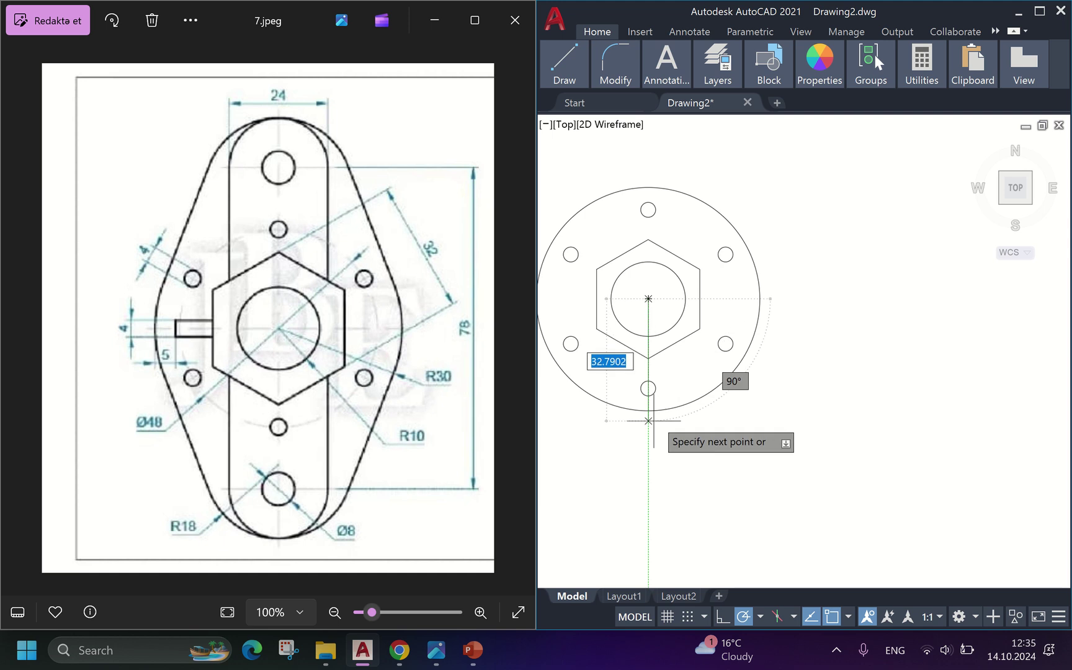
text(36)
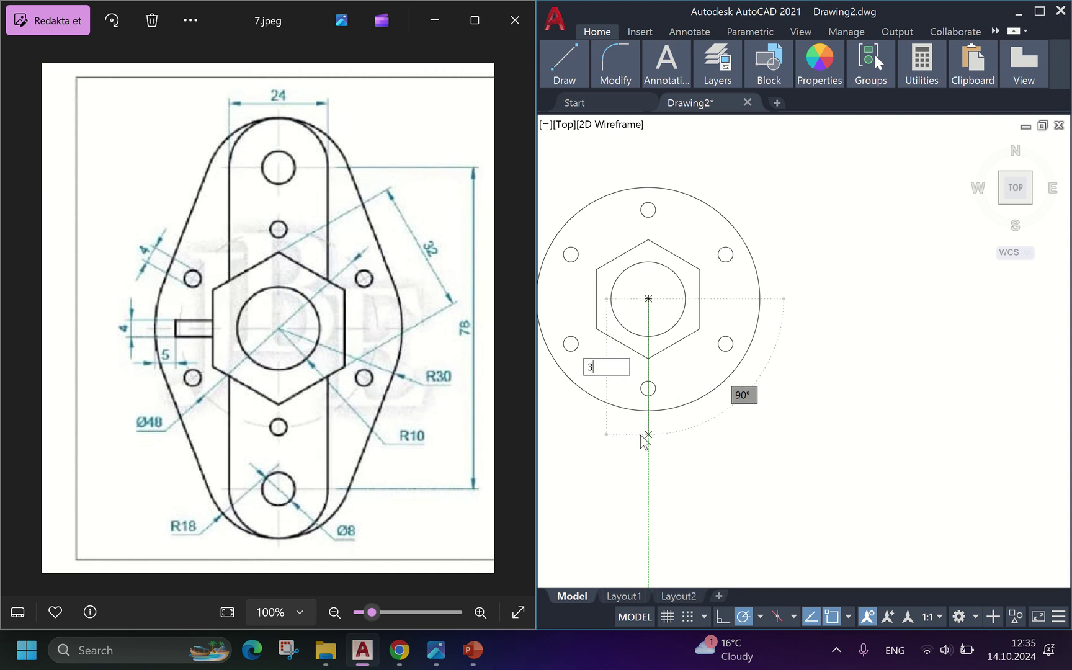
key(Return)
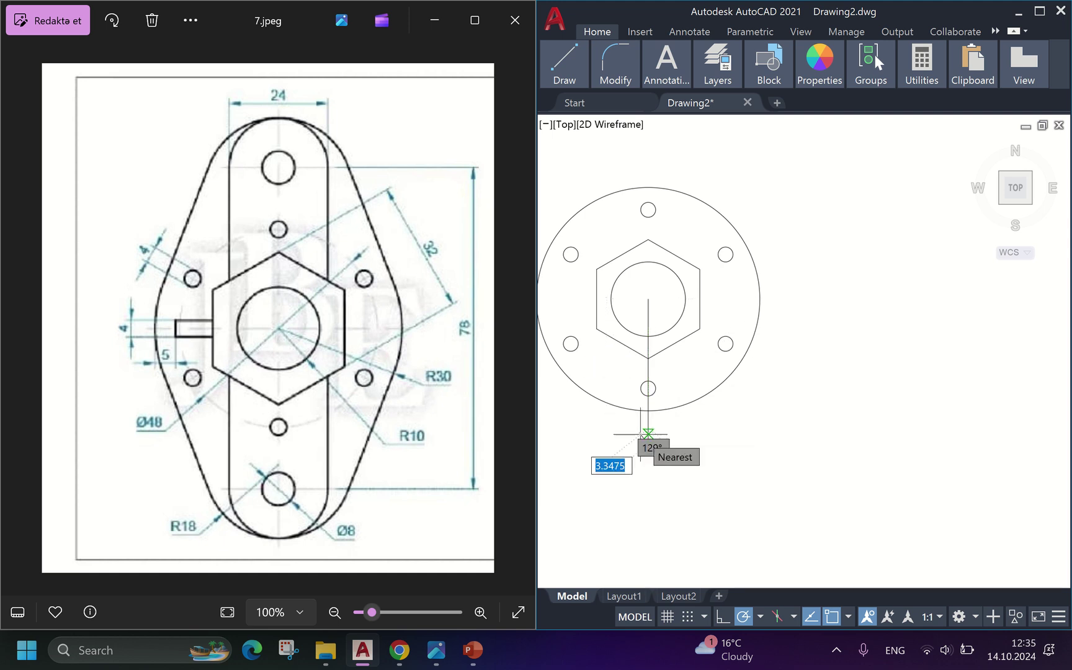
key(Escape)
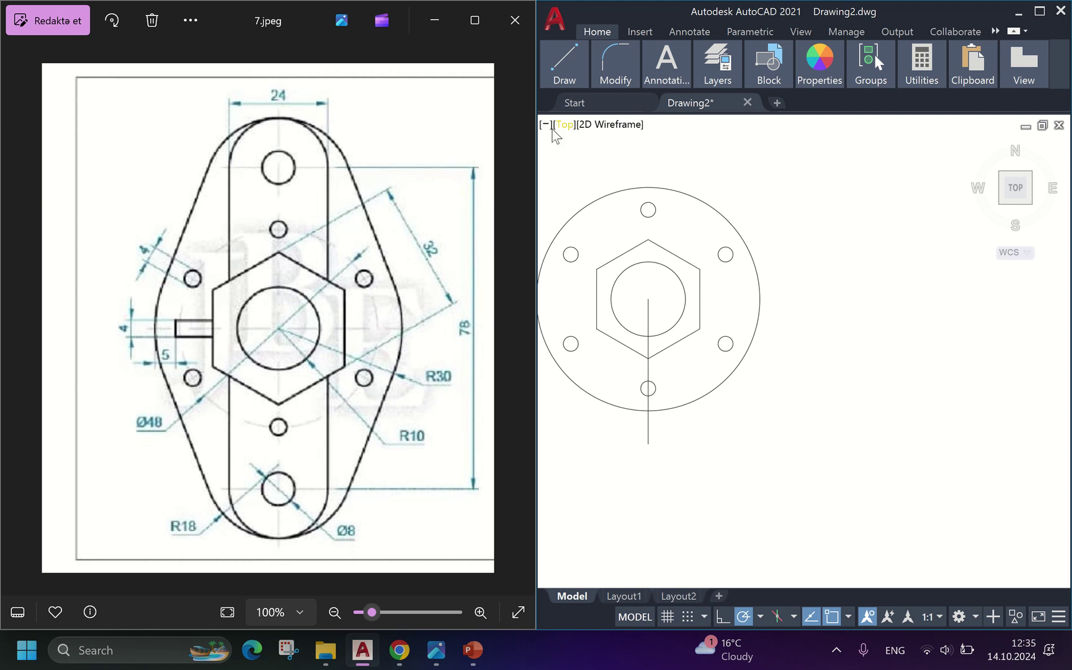
Step: Draw a circle of diameter 8 centred on the lower end of the vertical construction line
mouse_move(573, 76)
click(637, 132)
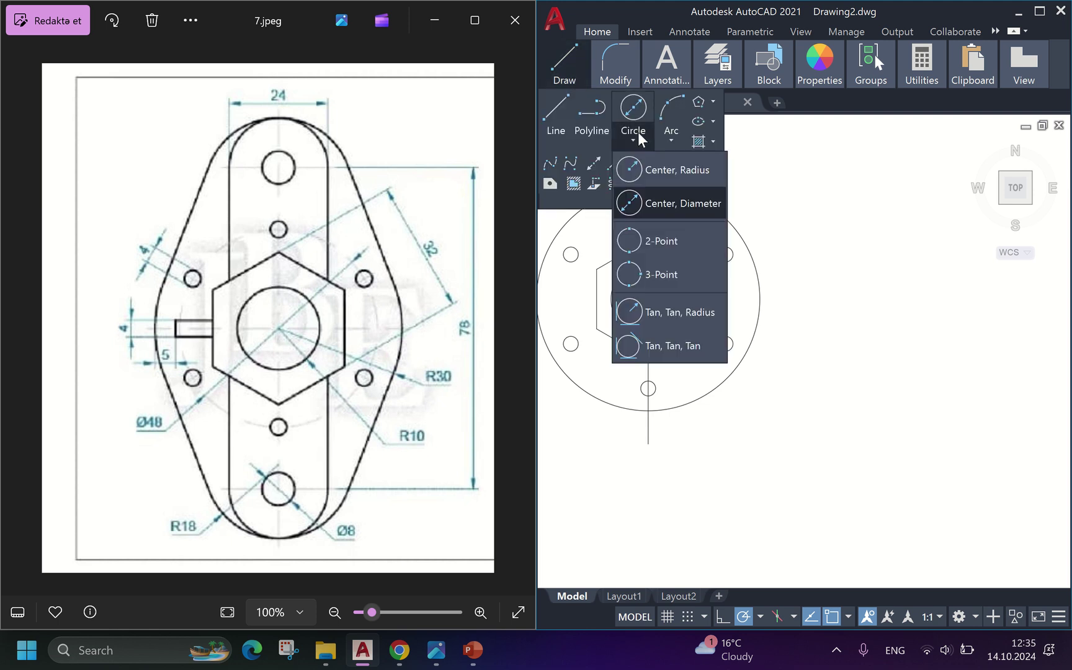
click(665, 205)
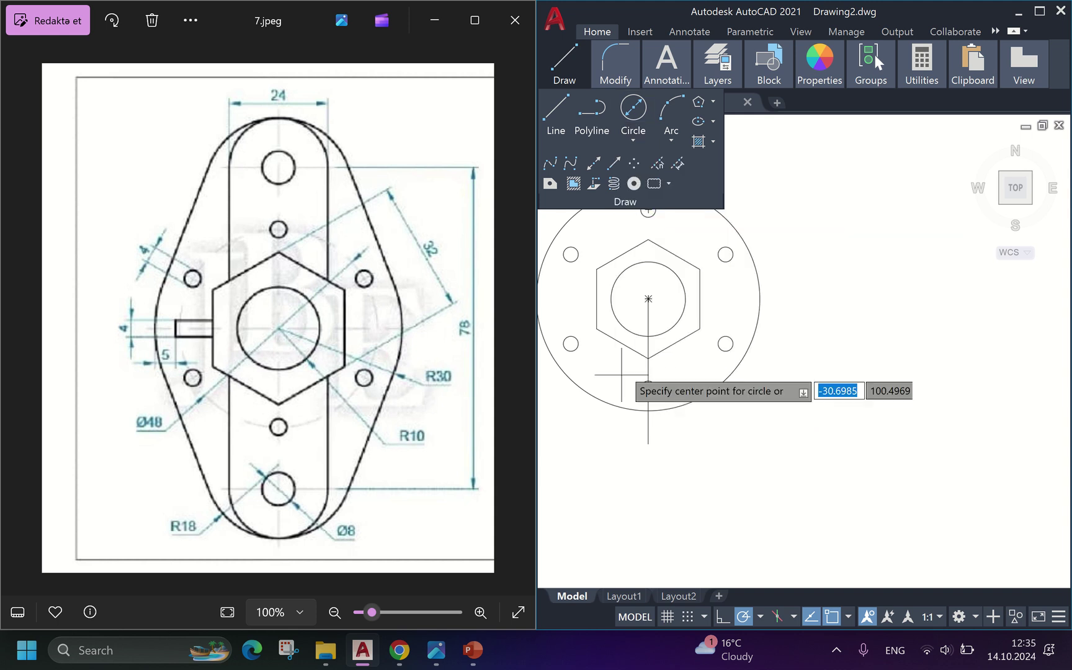
click(648, 443)
text(8)
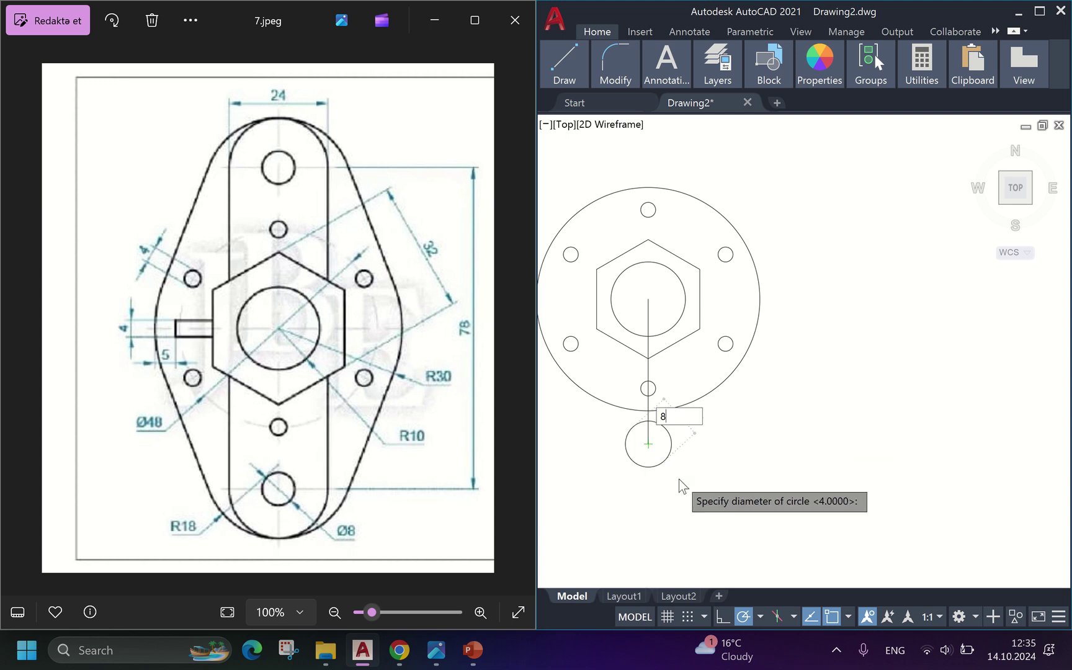
key(Return)
Step: Draw a circle of diameter 24 concentric with the lower 8-diameter hole, and delete the vertical construction line
scroll(632, 453, up, 2)
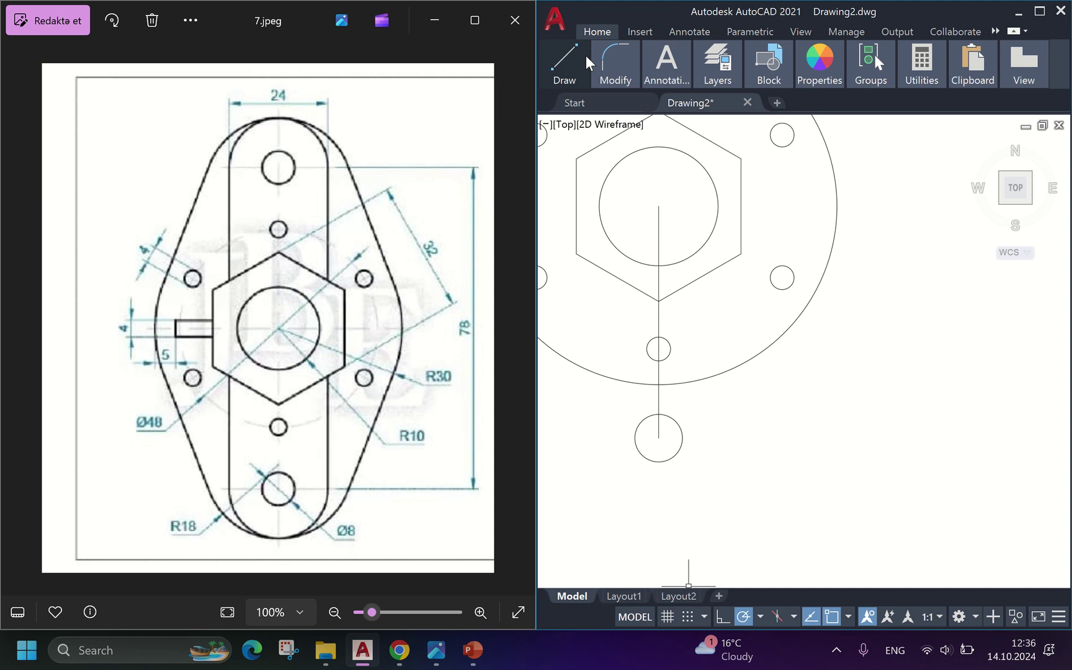
click(572, 67)
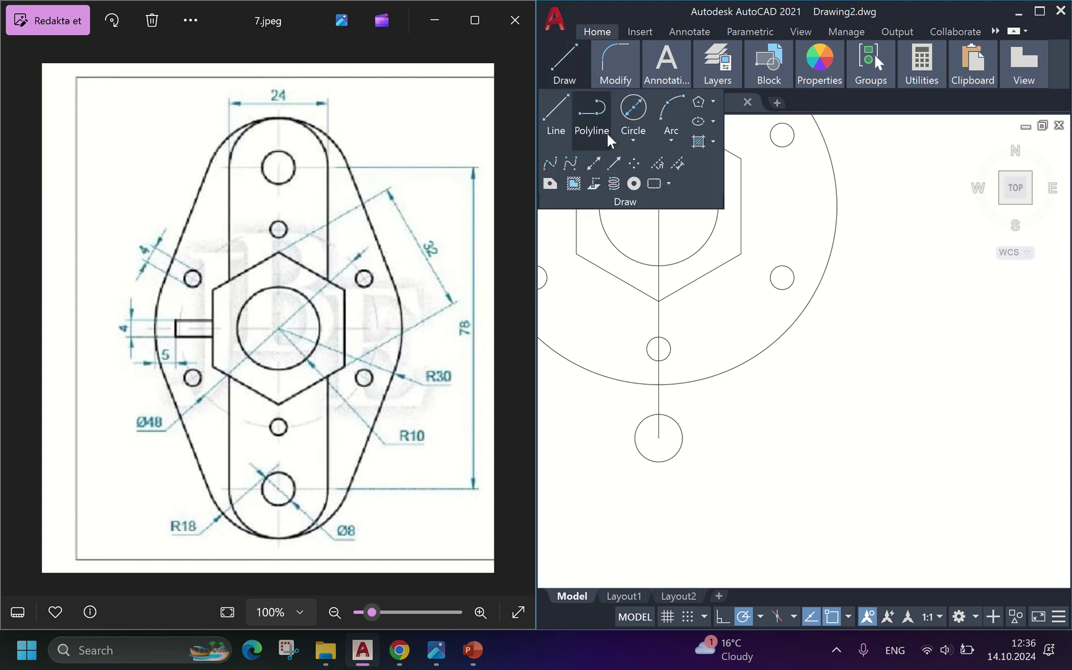
click(633, 141)
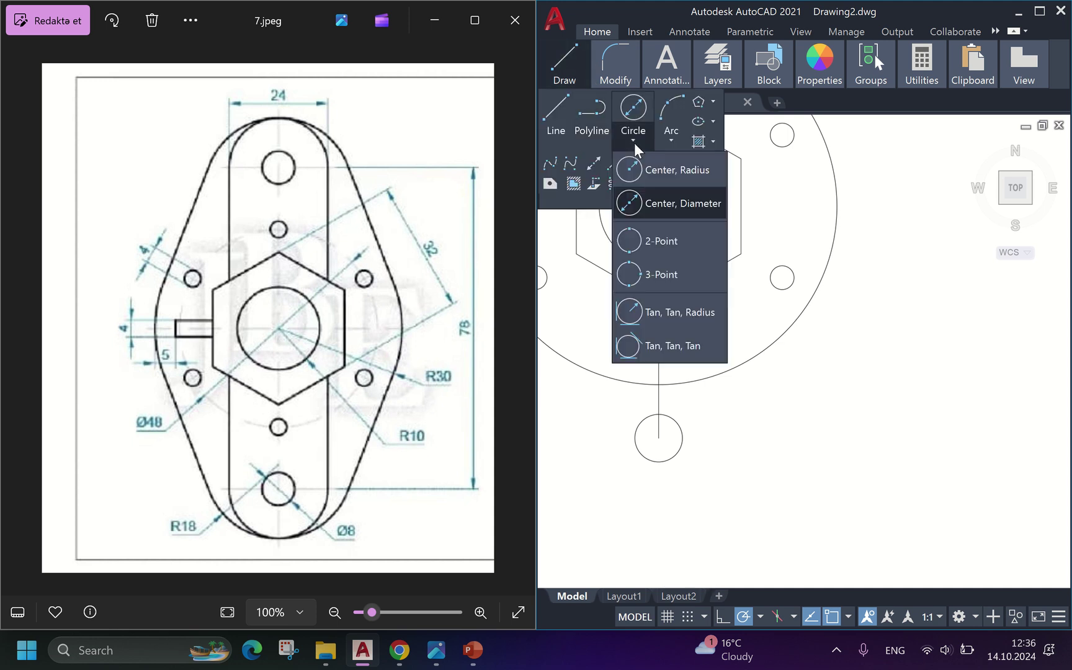
click(651, 202)
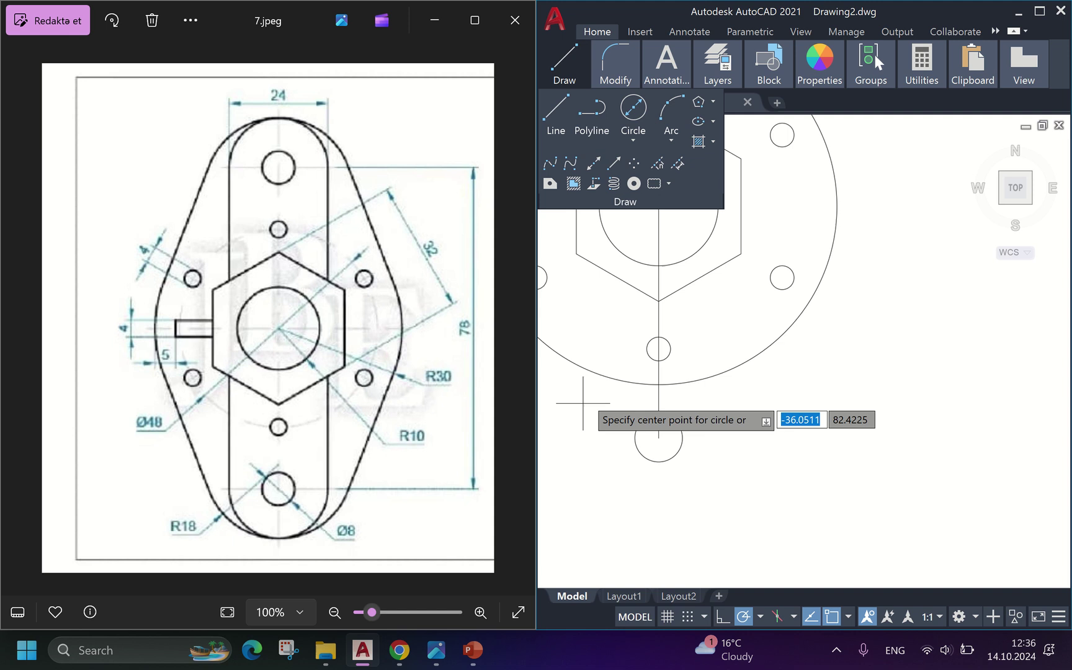
click(659, 438)
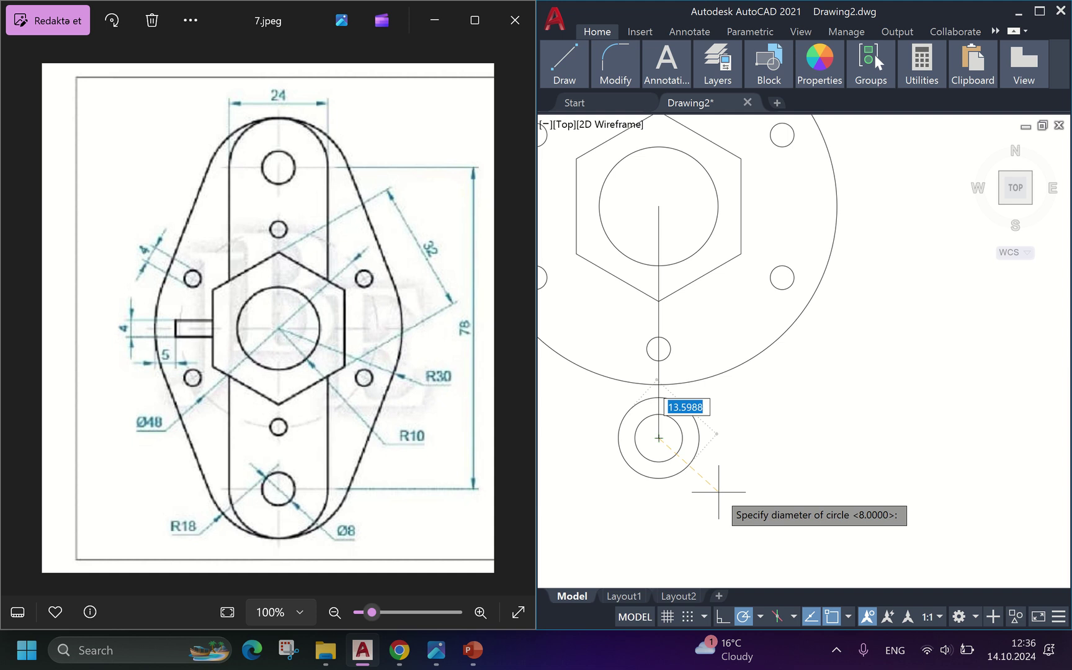
text(24)
key(Return)
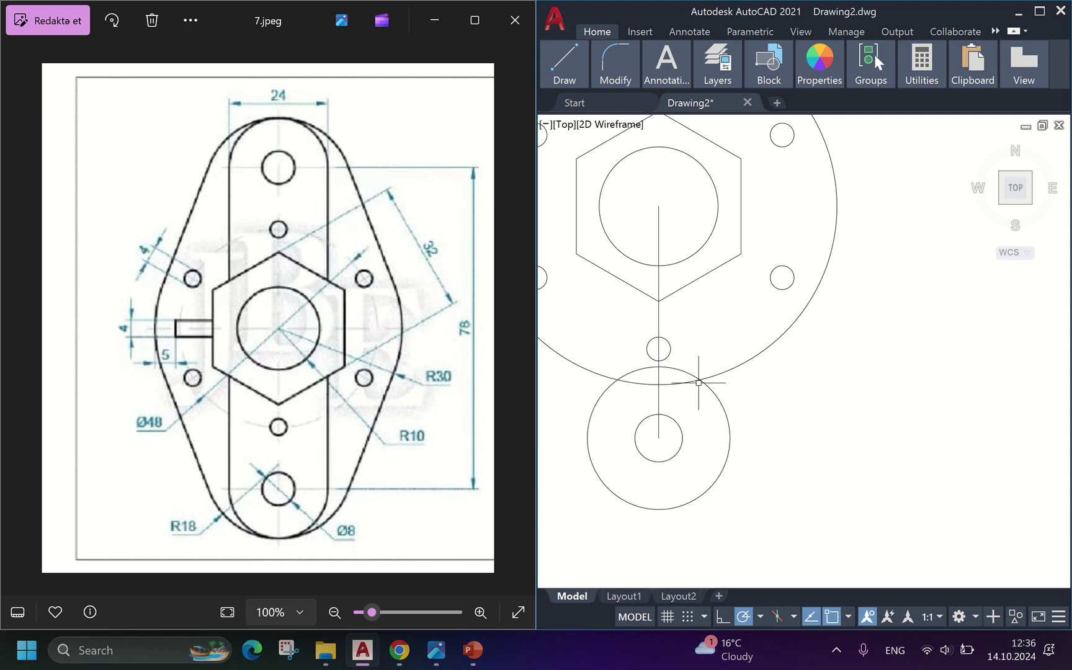
click(658, 296)
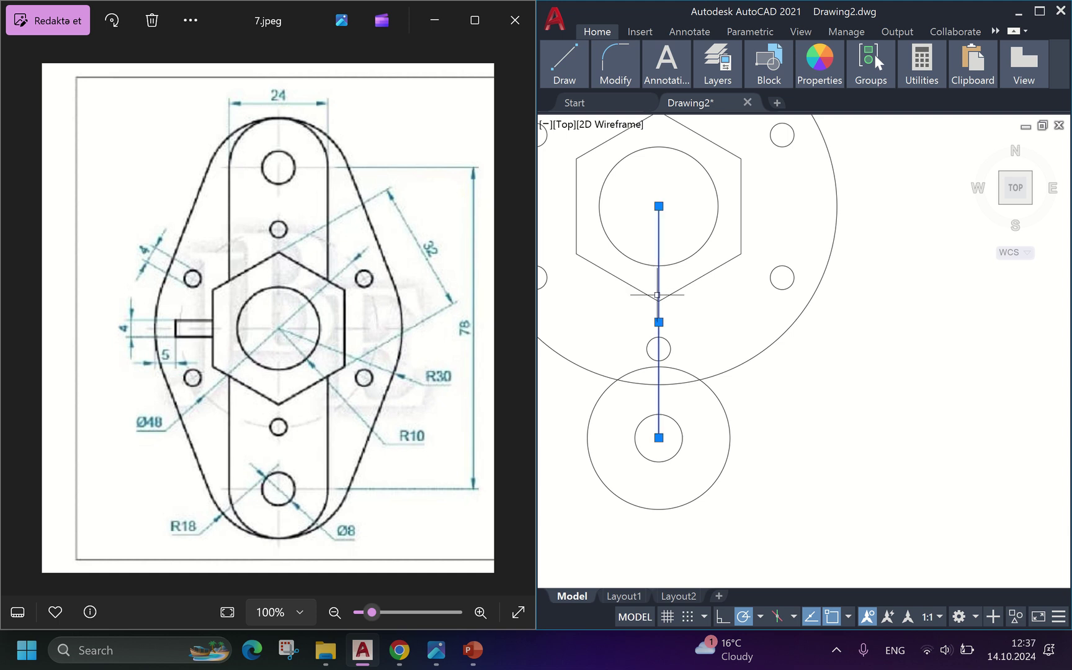
key(Delete)
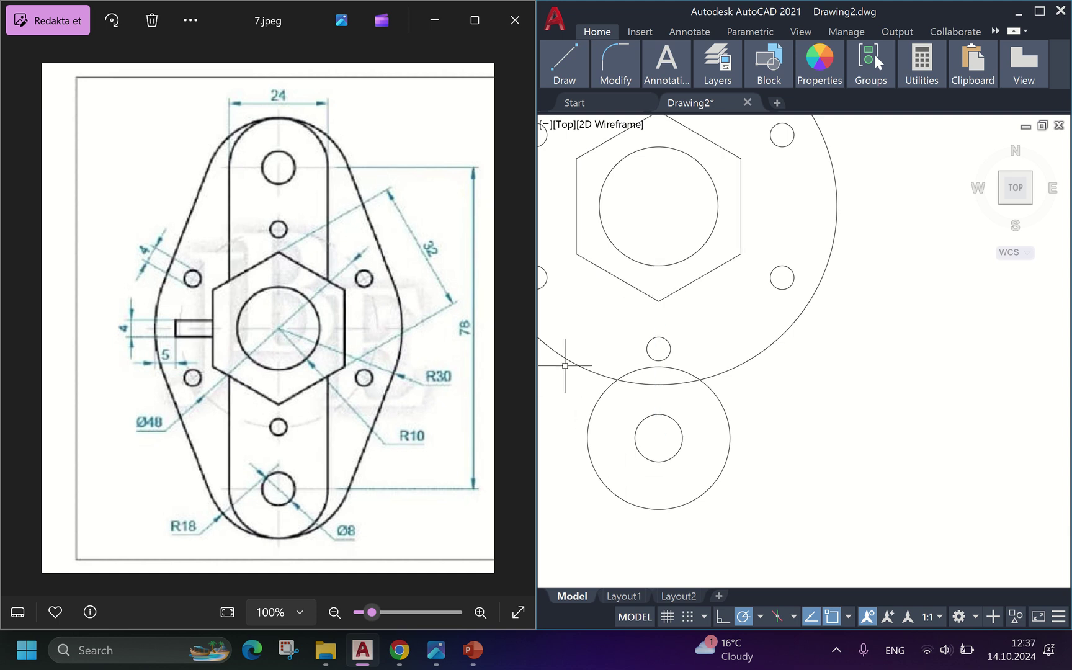
Step: Draw a circle of radius 18 concentric with the lower 8-diameter hole
scroll(564, 365, down, 2)
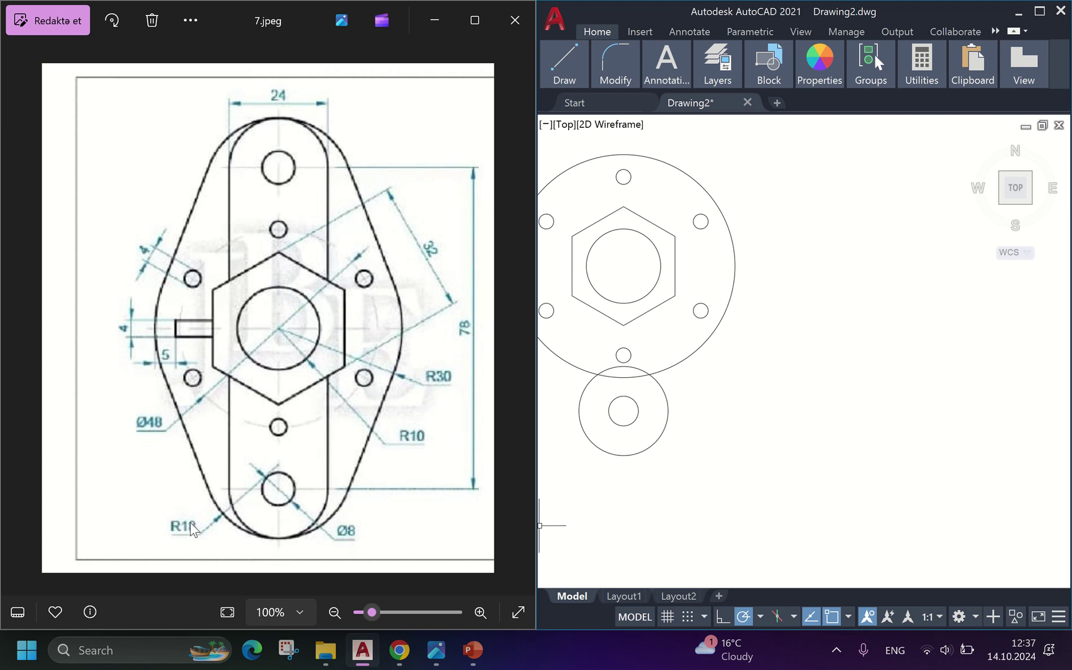
mouse_move(566, 82)
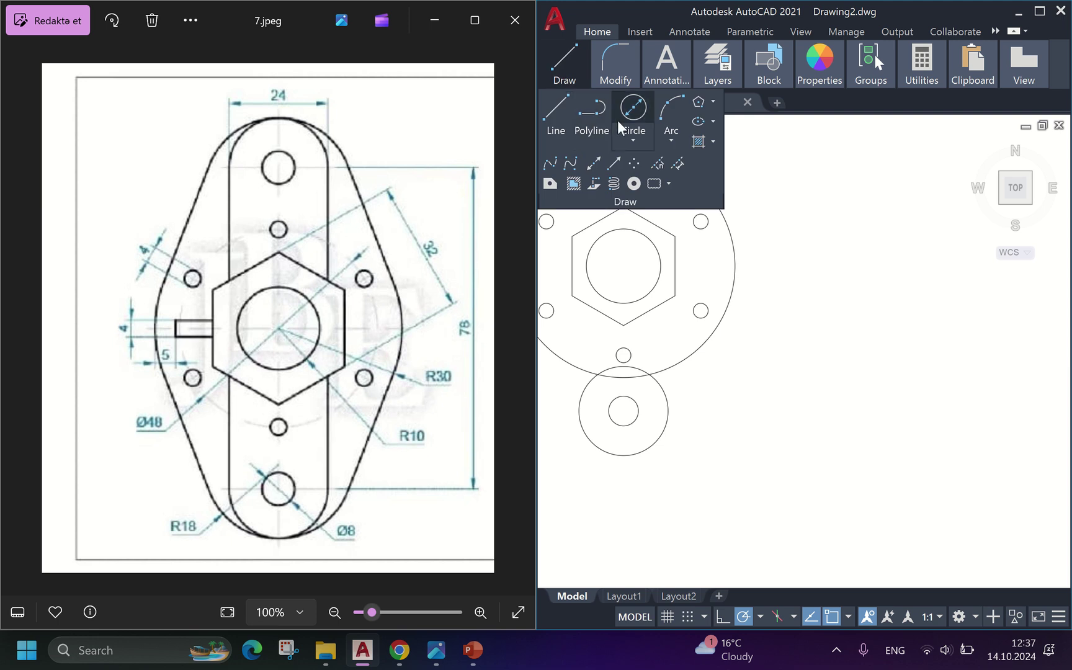
click(632, 137)
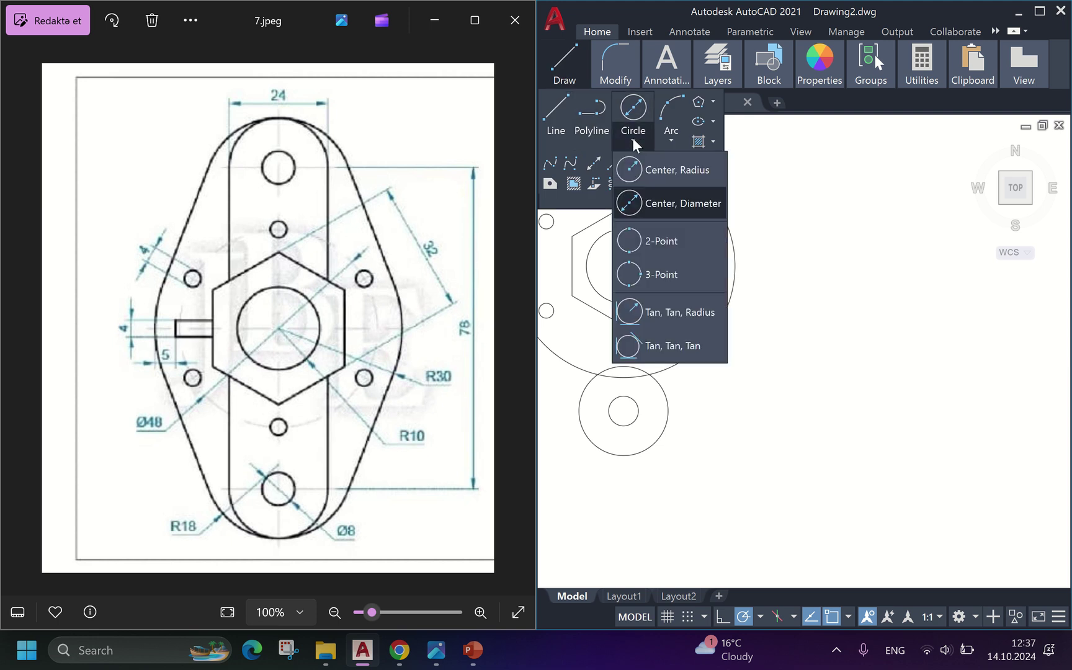
click(673, 170)
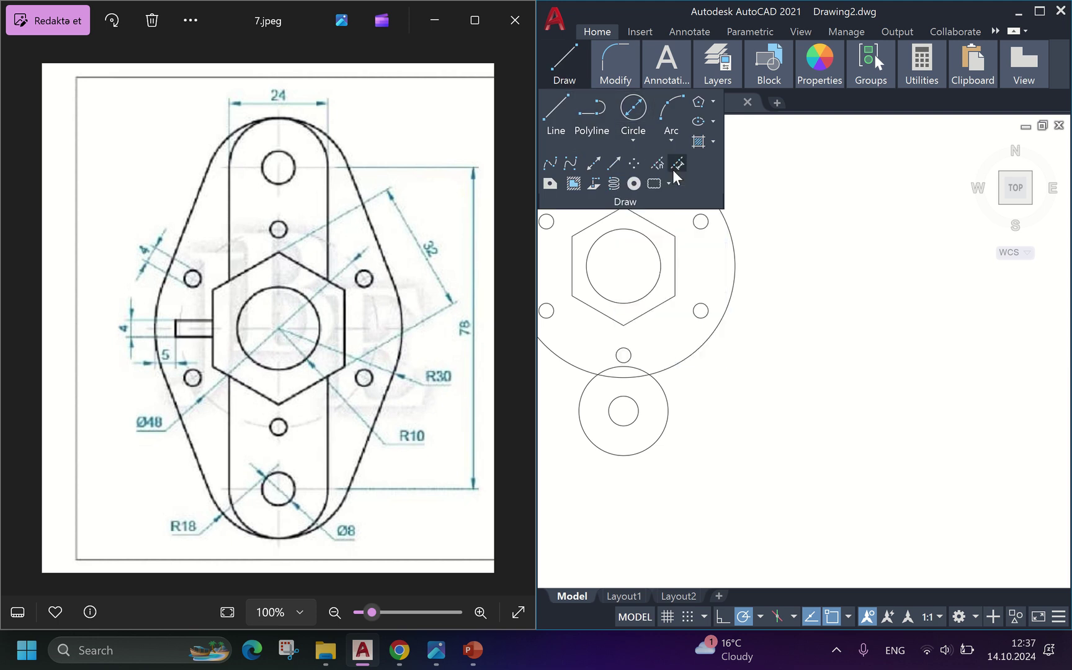
click(624, 411)
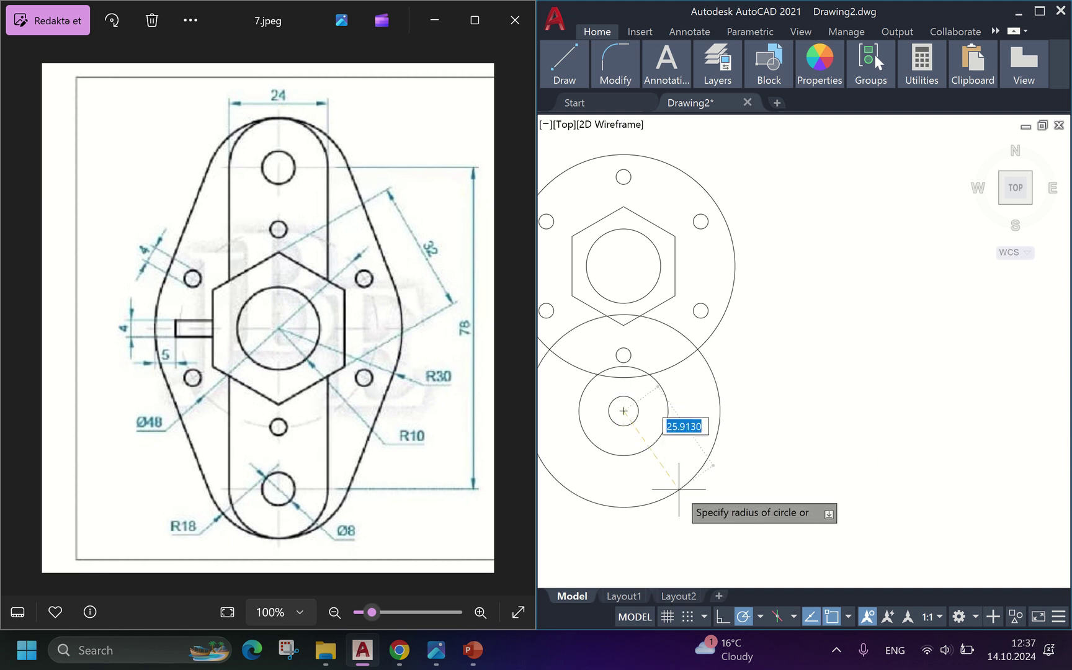
text(18)
key(Return)
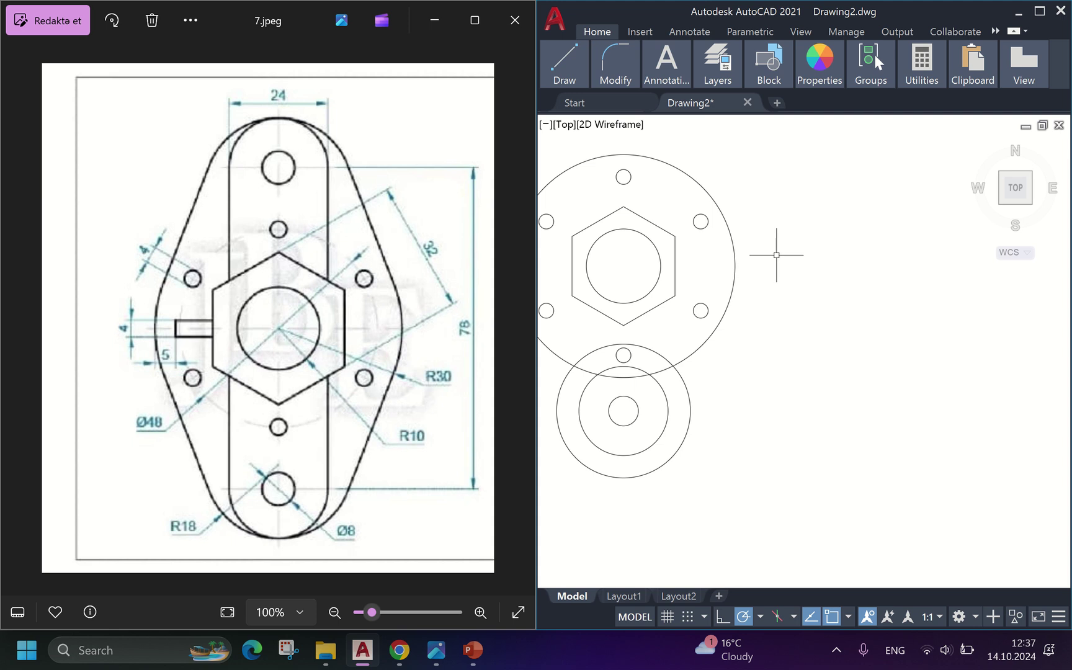
Step: Copy the three lower concentric circles 78 units straight up, using their common centre as the base point
scroll(776, 255, down, 2)
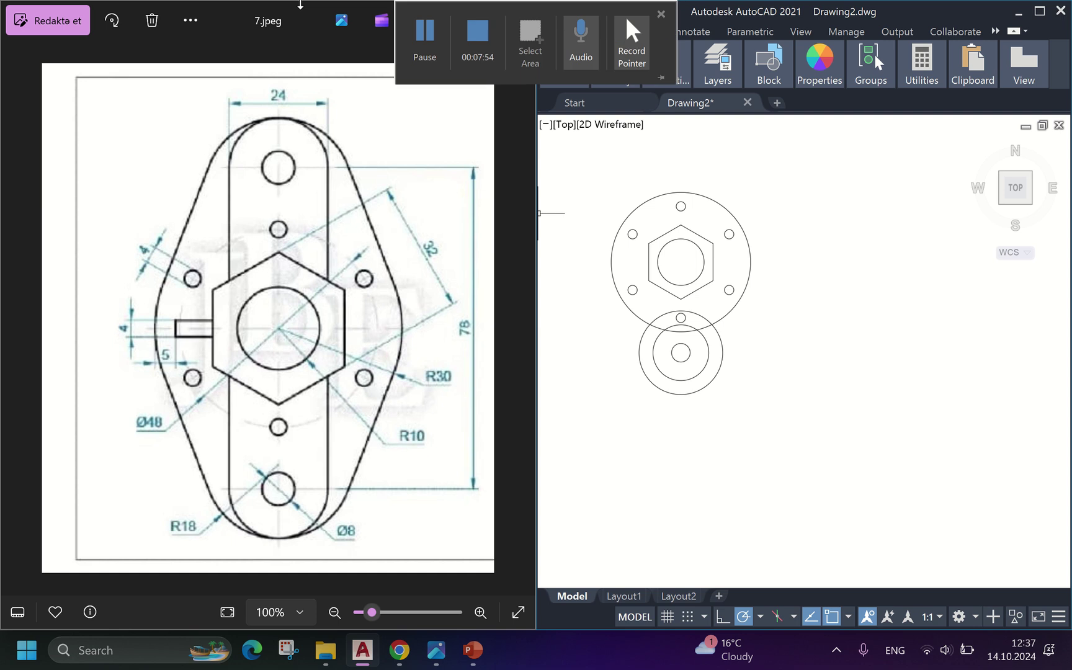
click(689, 358)
click(702, 368)
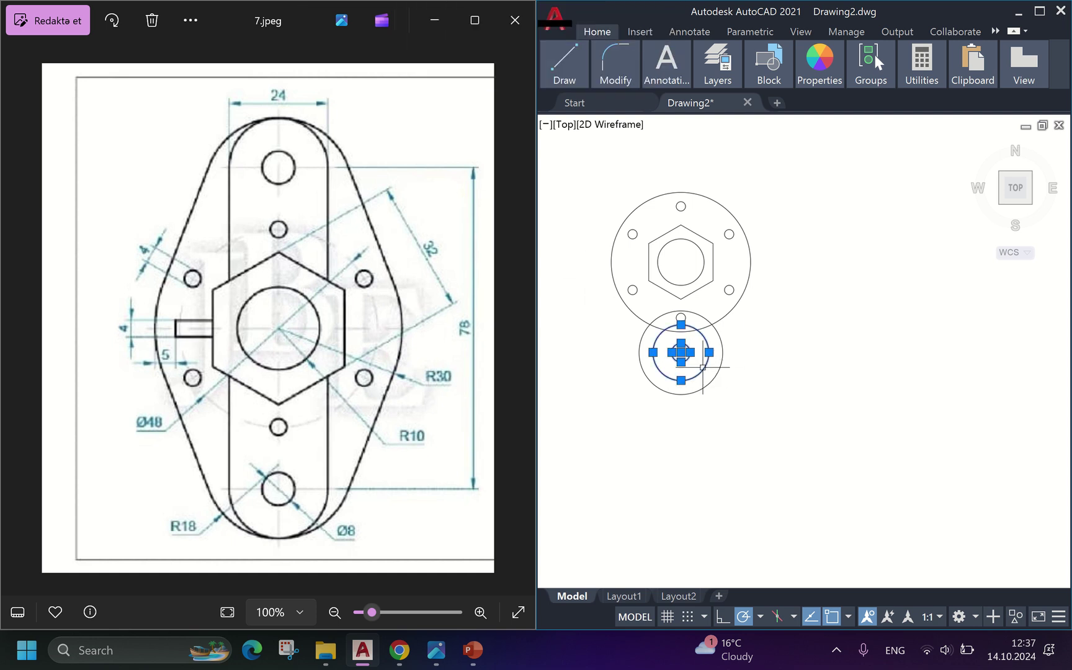
click(718, 376)
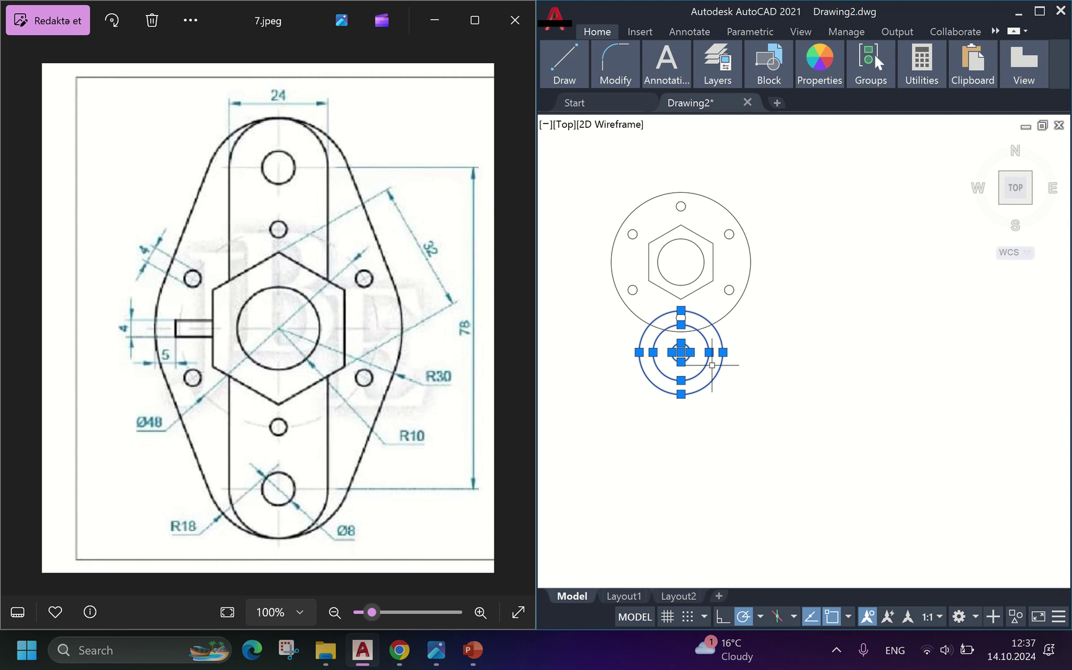
mouse_move(618, 76)
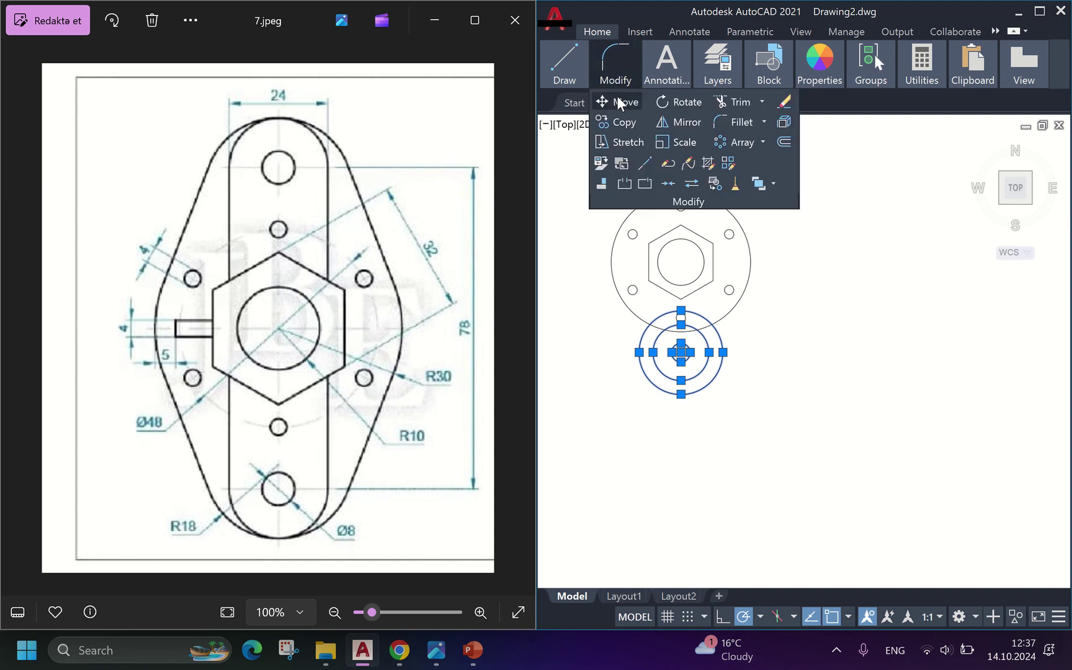
click(617, 122)
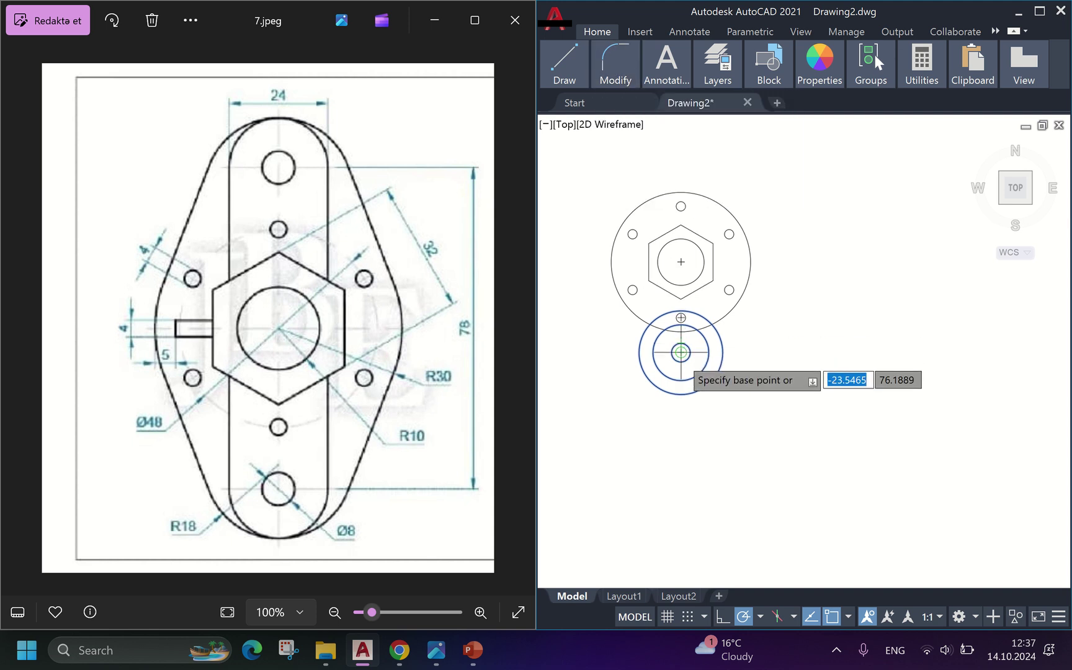
click(681, 353)
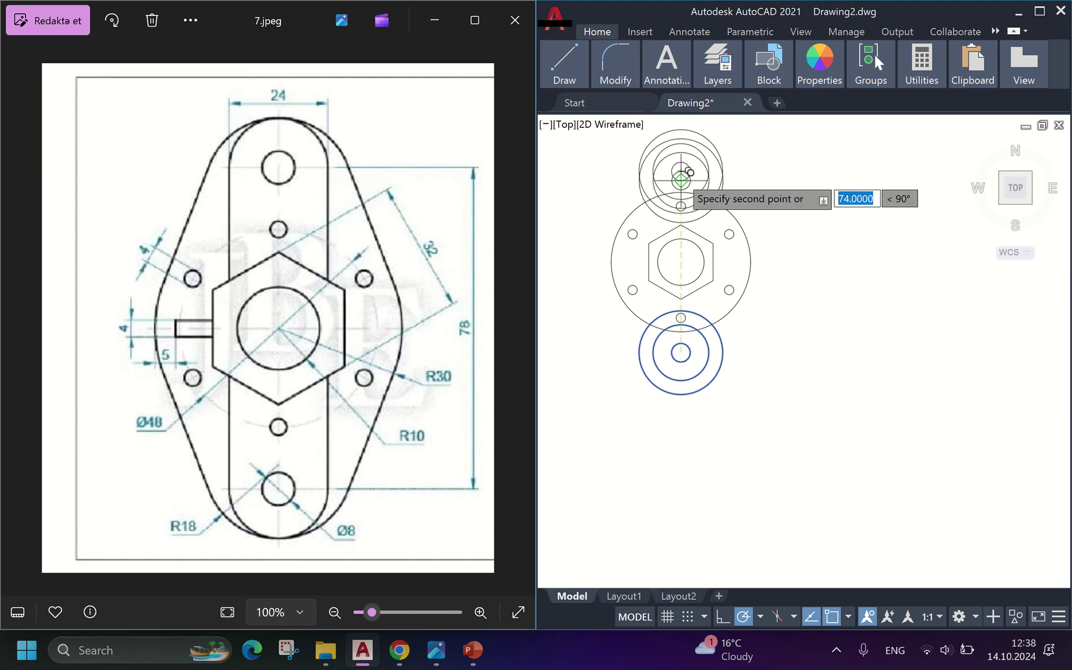
key(Return)
key(Return)
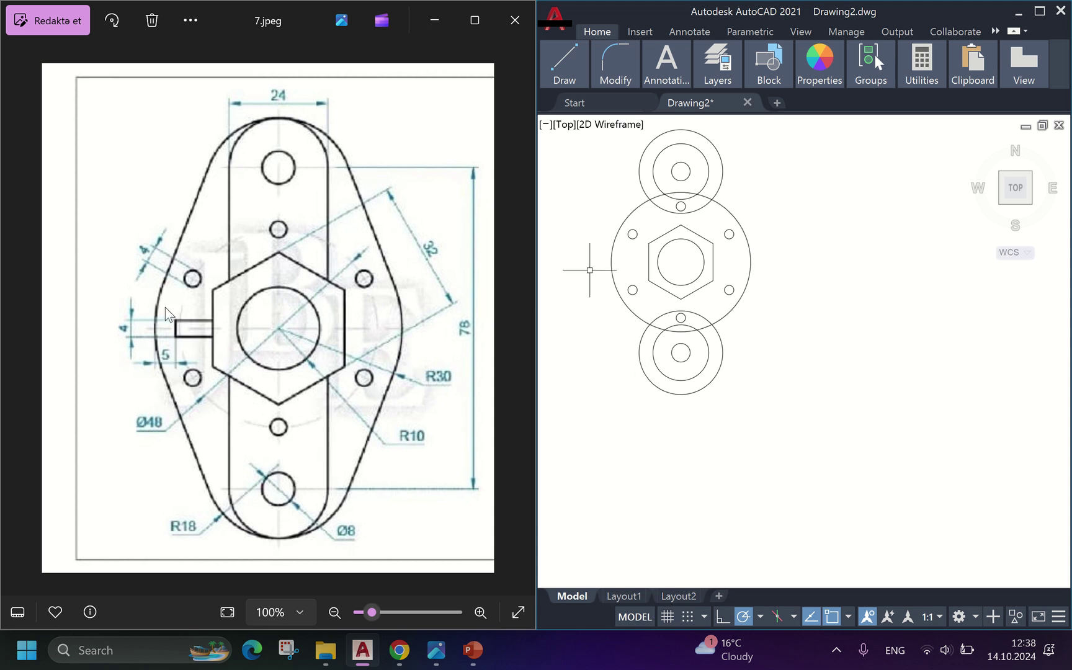
Step: Try to draw the left outline edge as a line from the R30 circle's left quadrant to the lower R18 circle's left quadrant
mouse_move(542, 62)
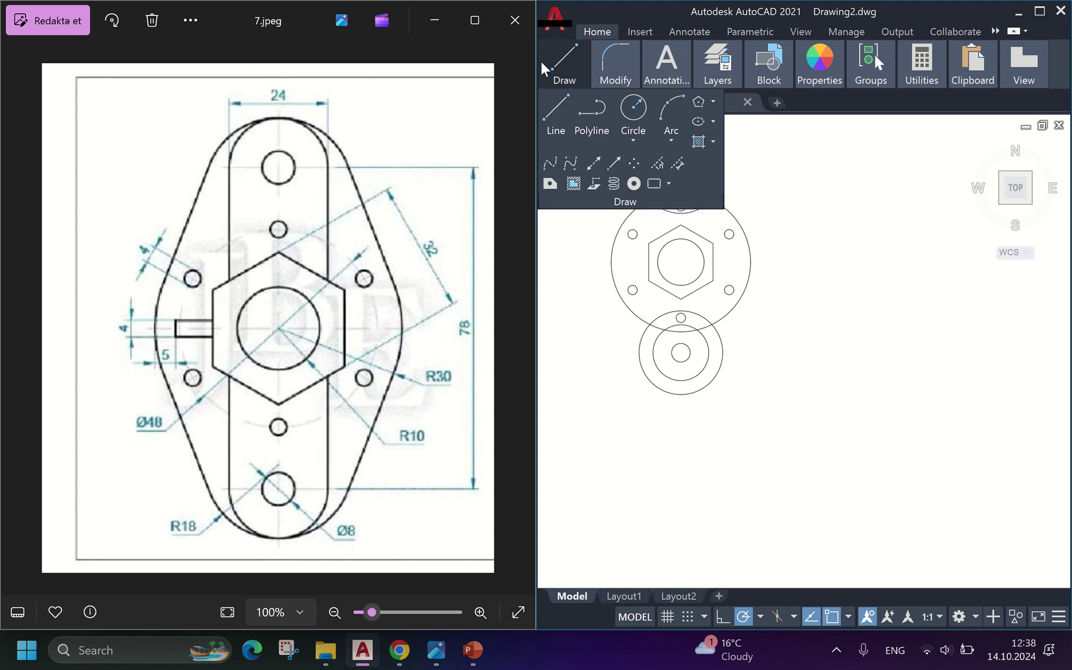
click(555, 112)
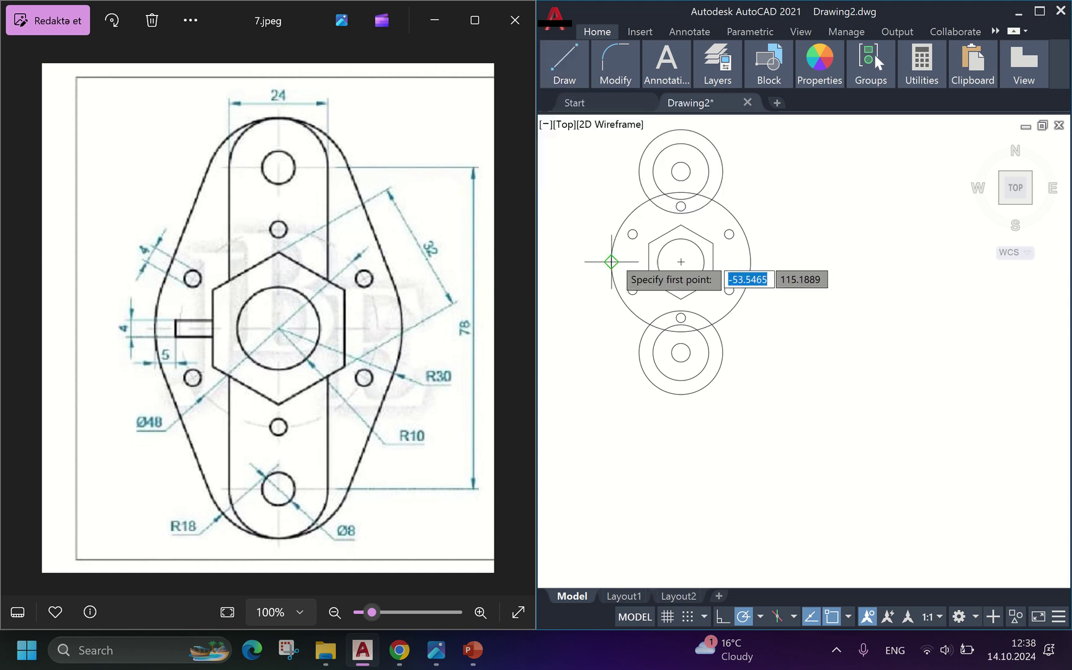
mouse_move(558, 65)
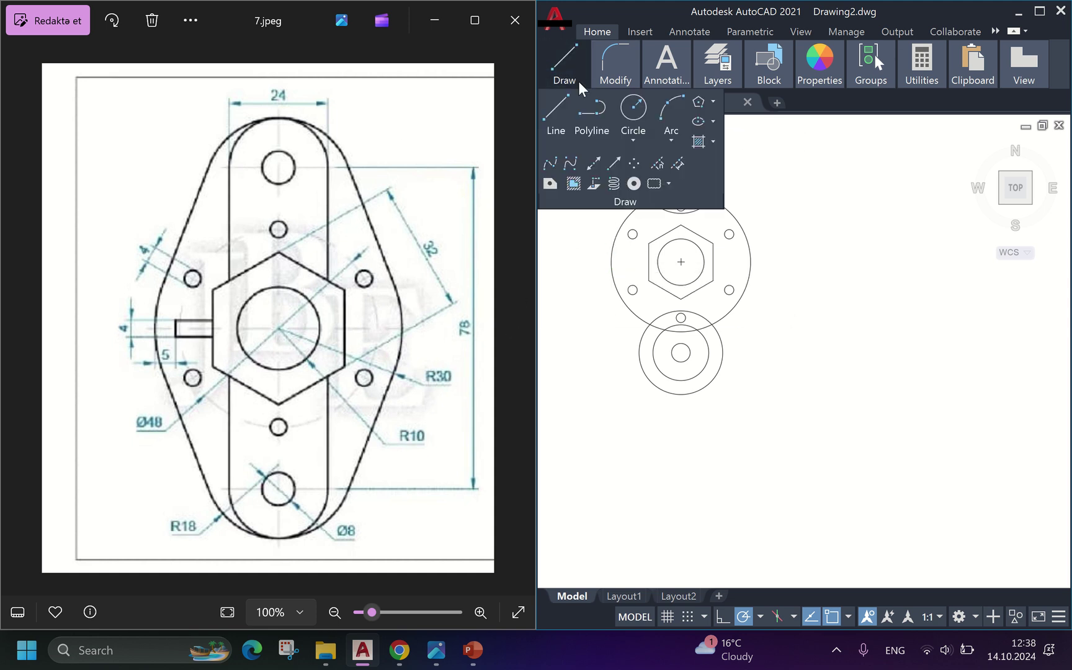
click(635, 142)
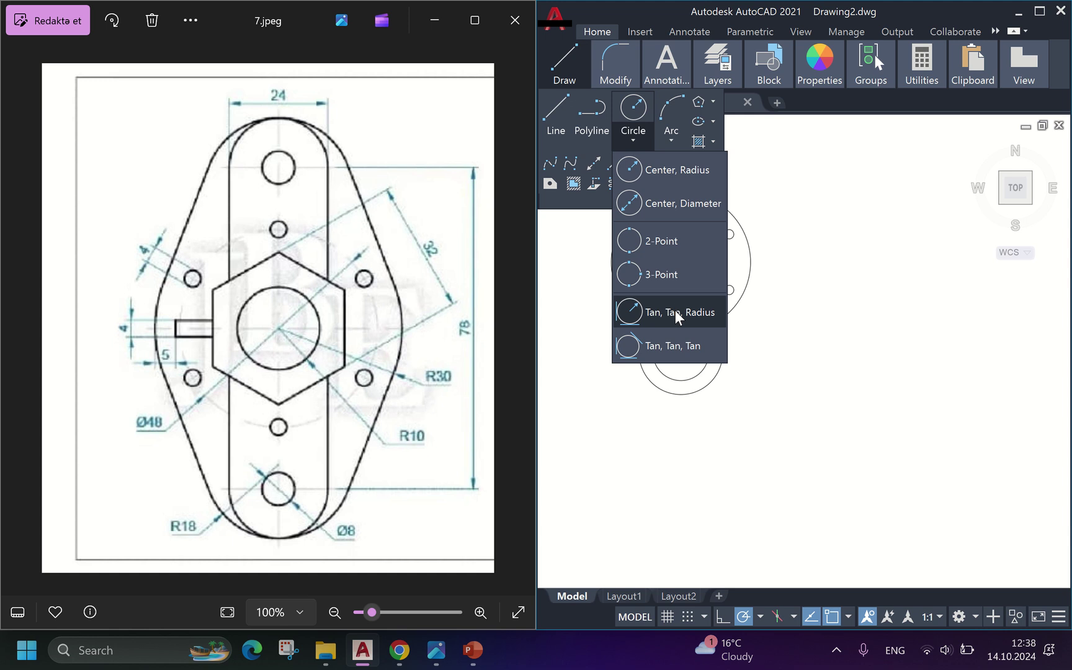
mouse_move(605, 7)
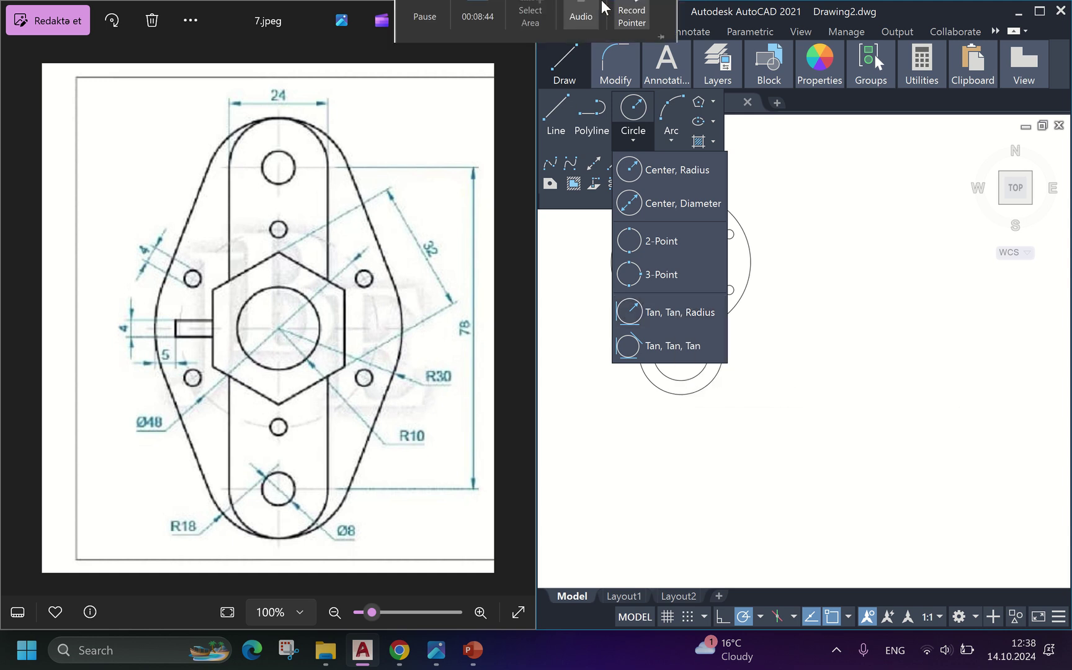
click(554, 112)
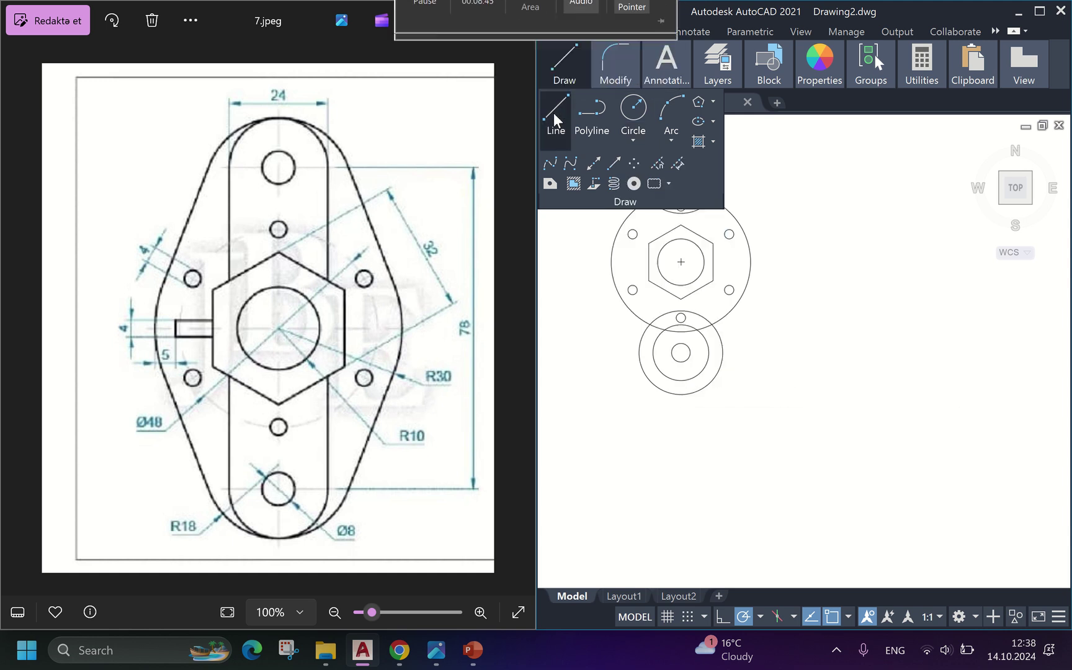
click(612, 262)
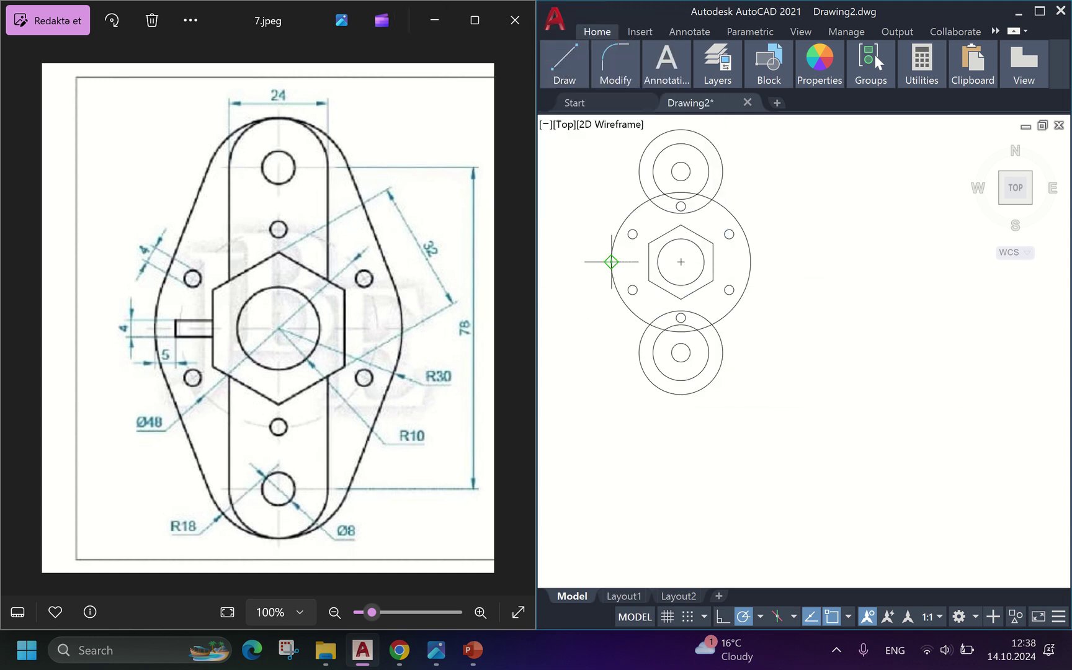
click(639, 352)
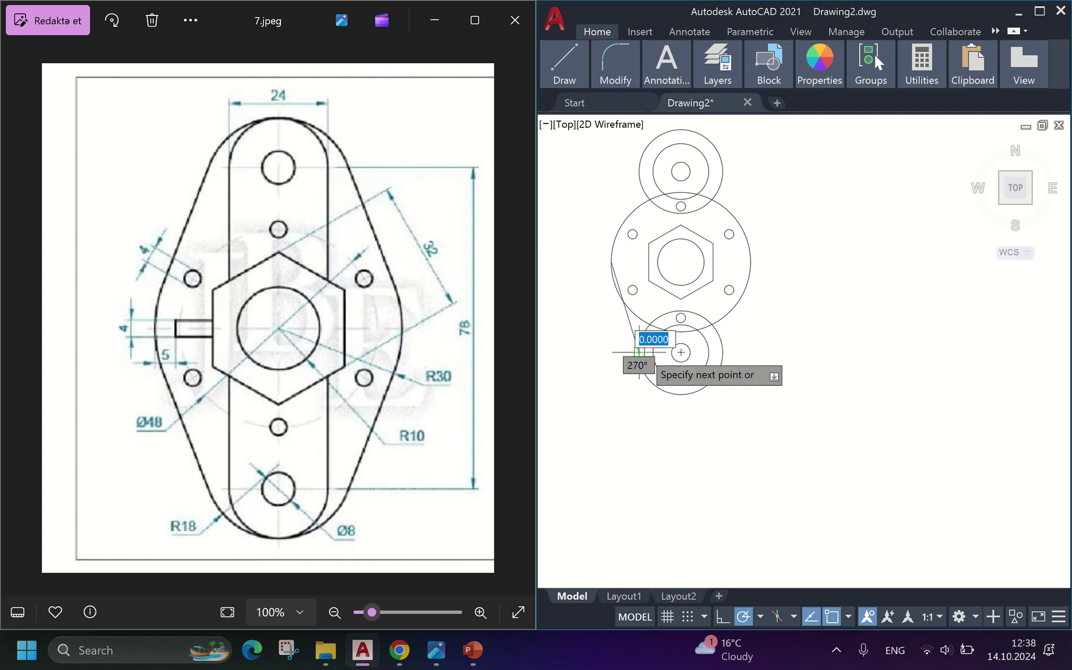
scroll(625, 274, up, 5)
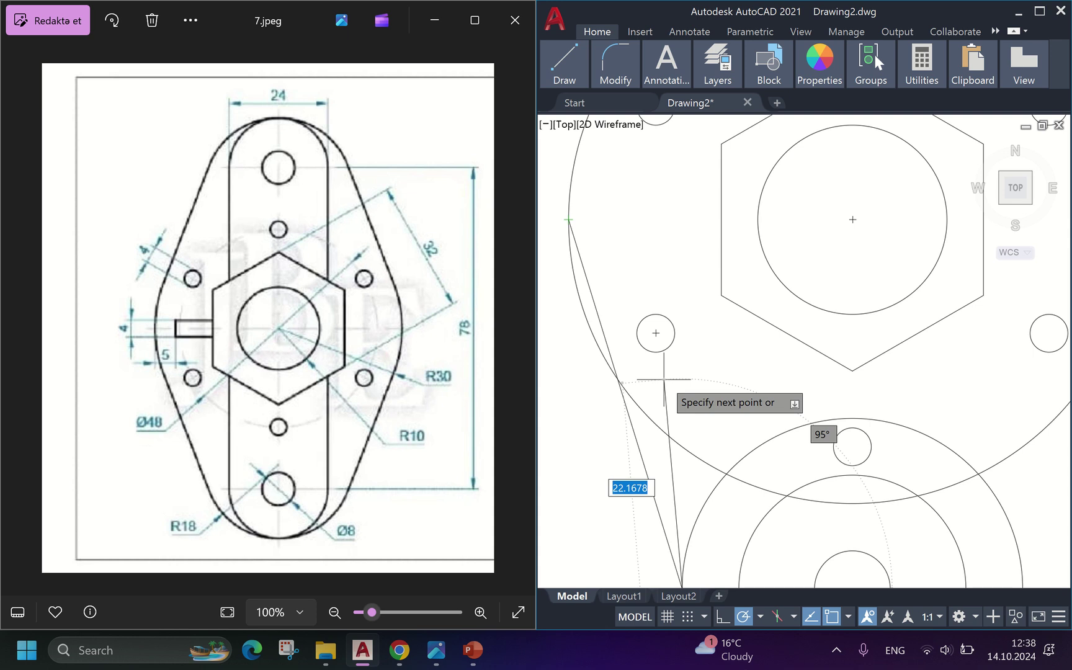
key(Escape)
scroll(648, 347, down, 4)
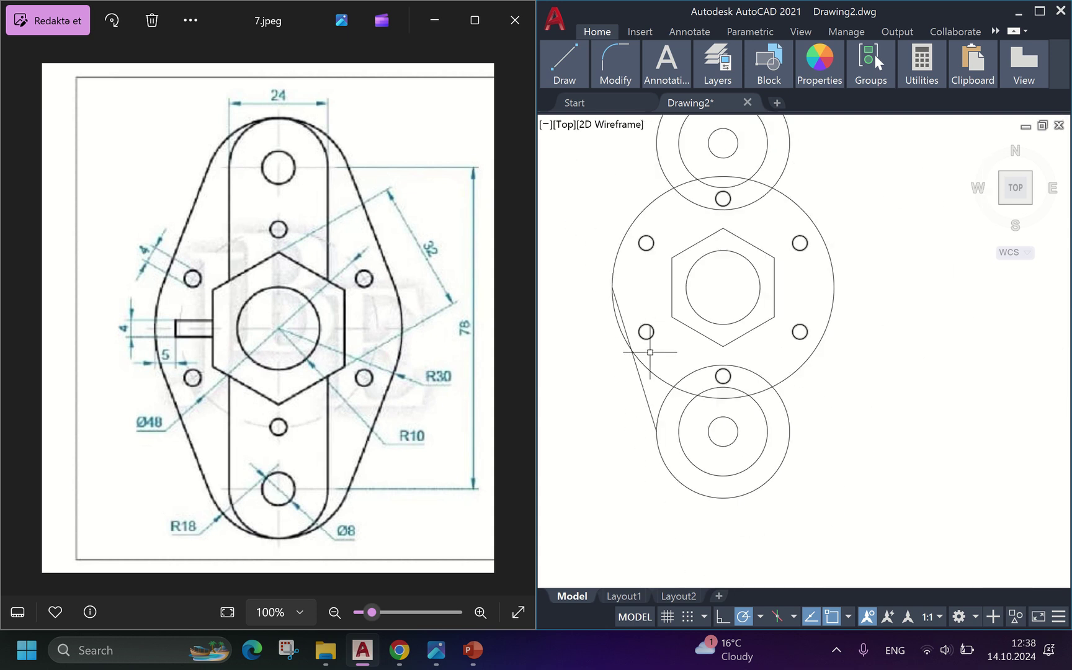
Step: Delete the line joining the left quadrants of the R30 circle and the lower R18 circle
scroll(669, 465, up, 6)
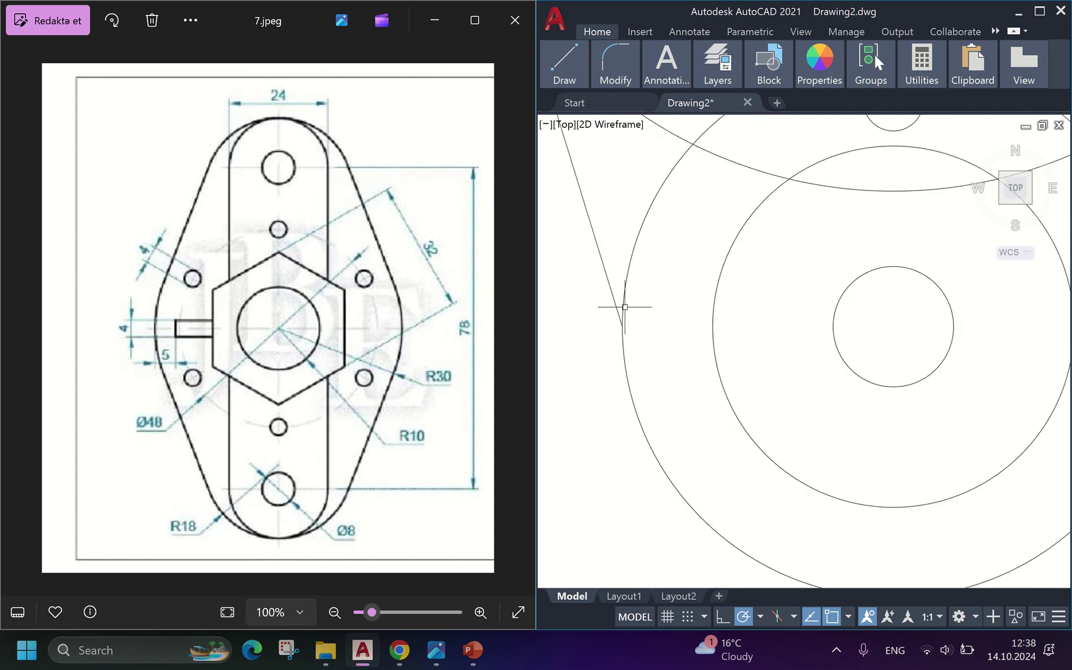
click(614, 273)
scroll(645, 326, down, 5)
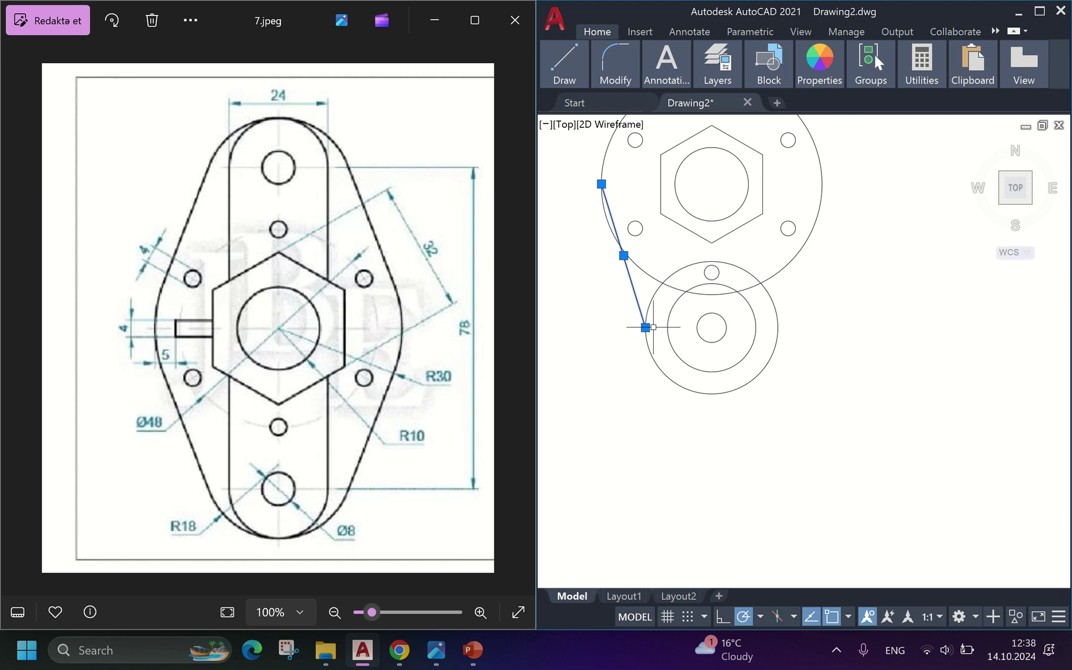
key(Delete)
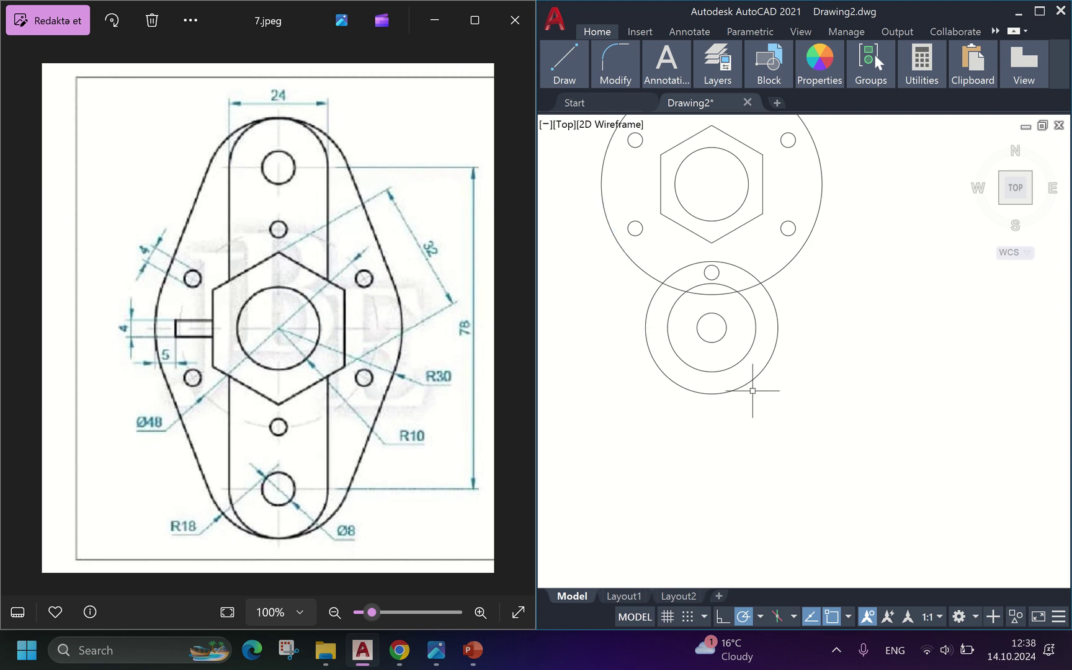
Step: Clear all object snap modes and enable only Tangent
click(849, 616)
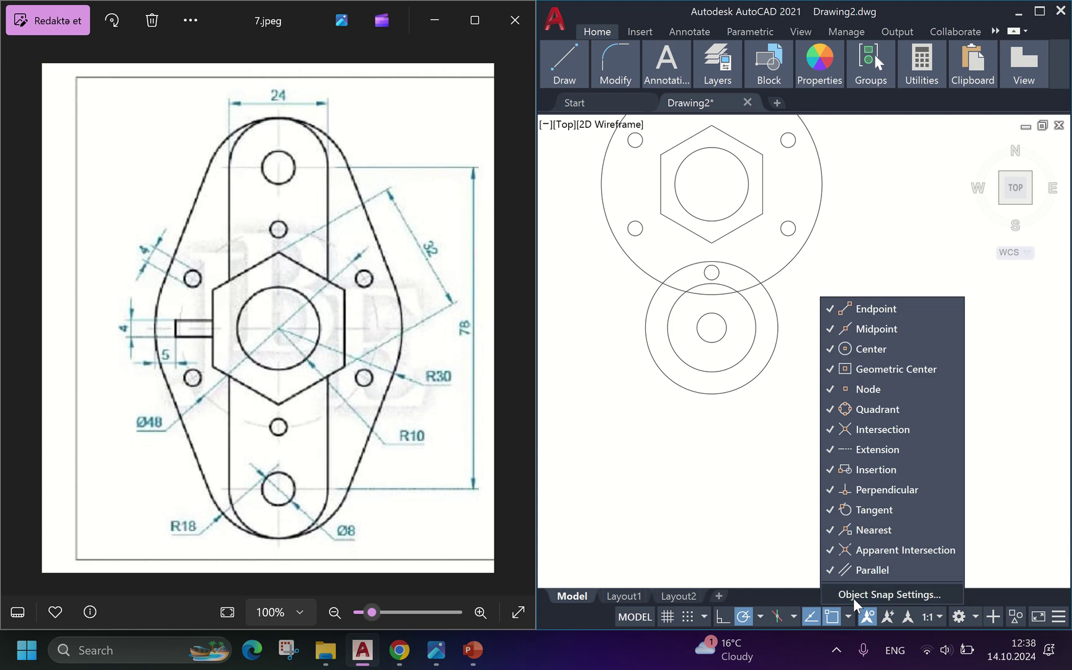
click(854, 596)
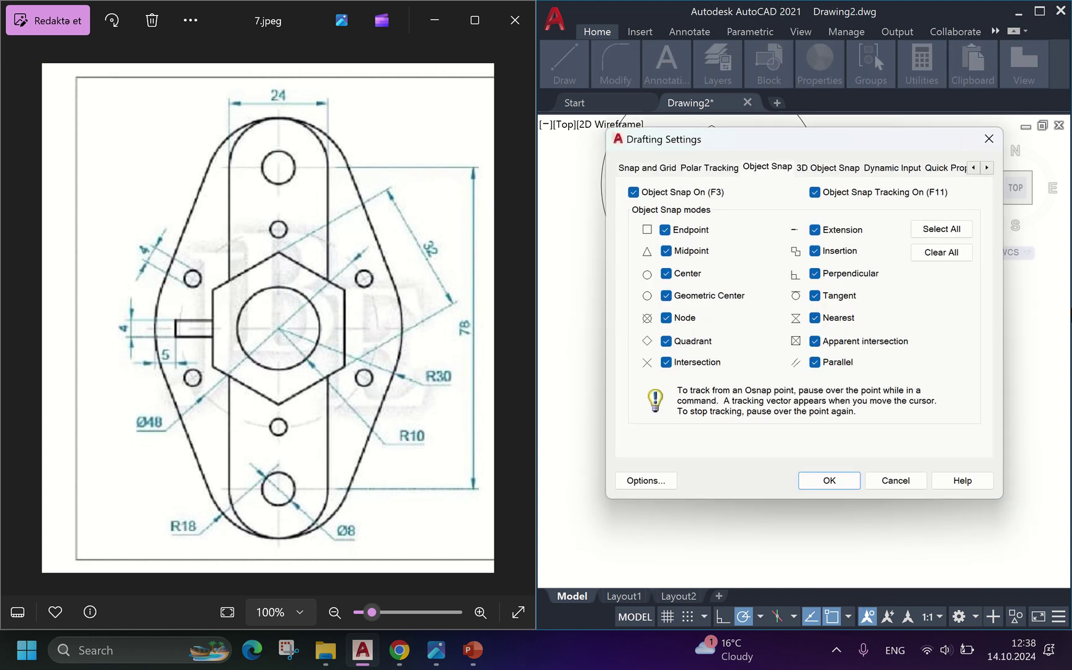
click(940, 252)
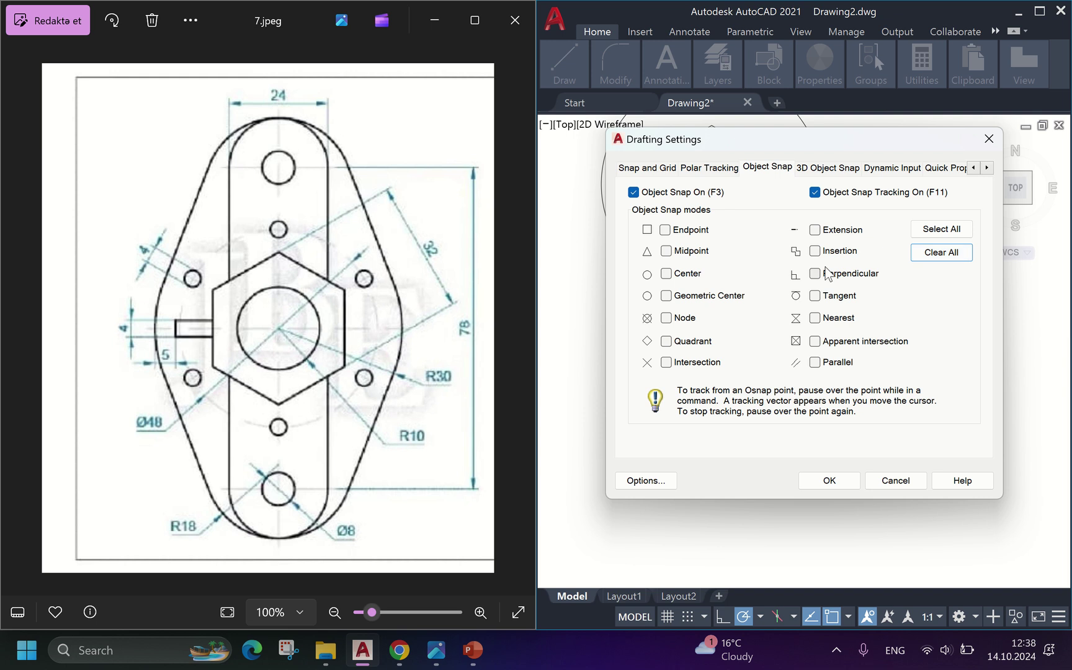
click(815, 296)
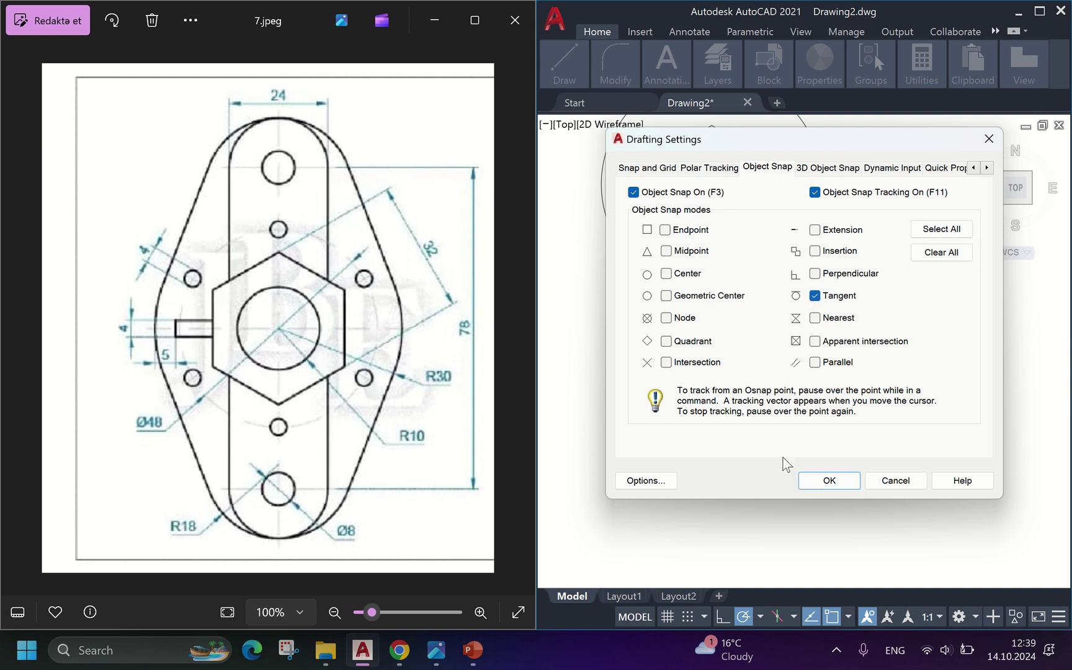
click(829, 480)
Step: Draw a line tangent to the left sides of the R30 circle and the lower R18 circle
scroll(715, 194, down, 4)
scroll(715, 195, up, 2)
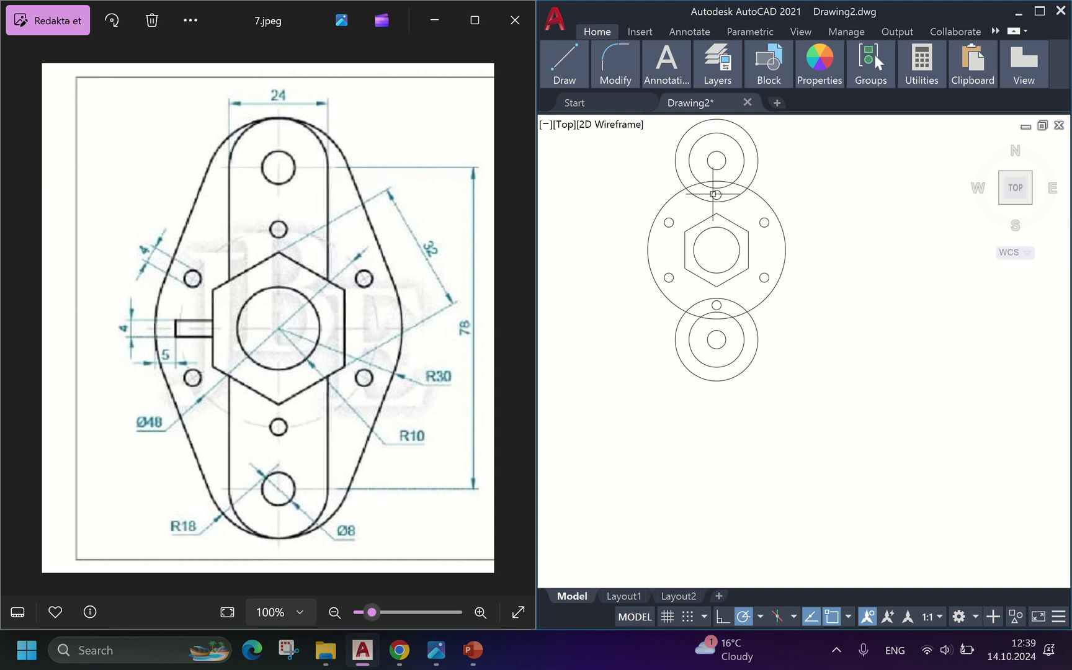
mouse_move(574, 72)
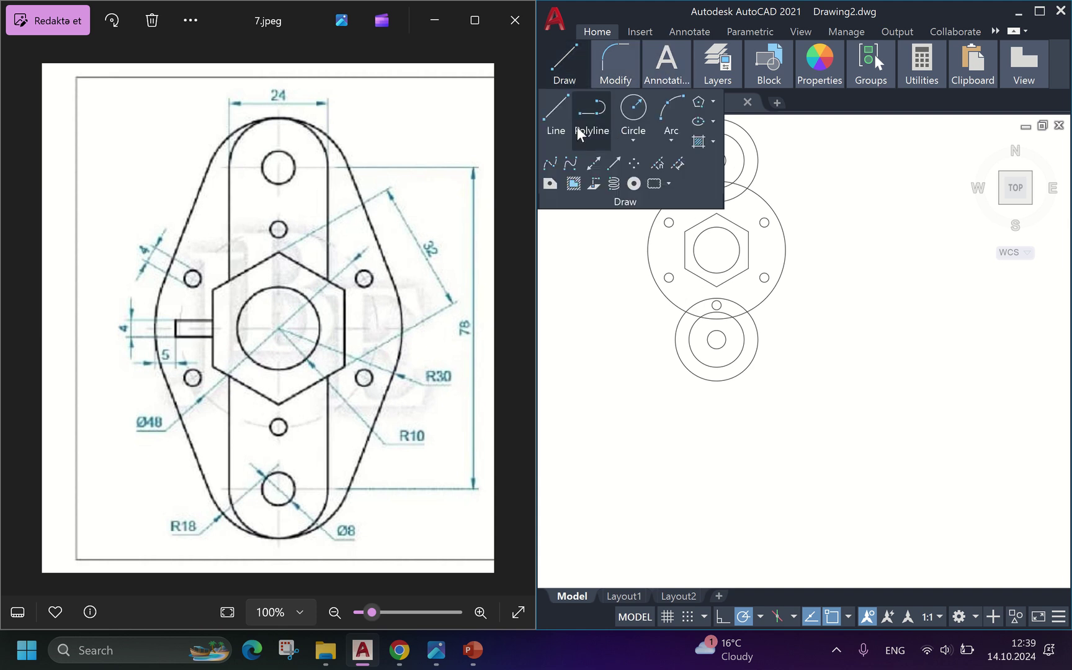
click(555, 115)
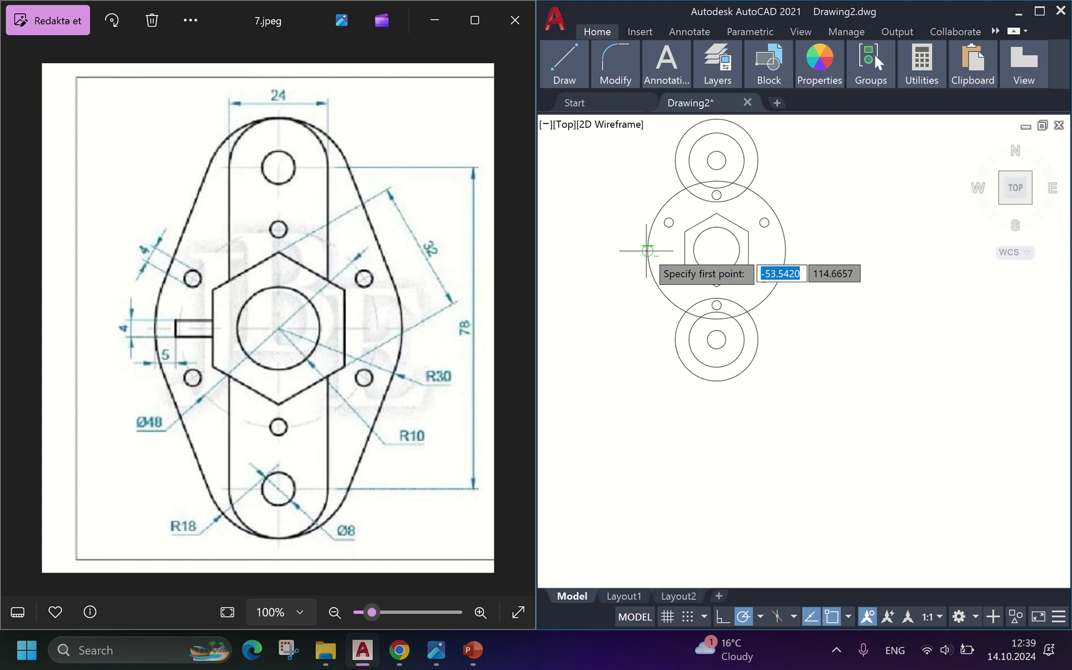
click(647, 251)
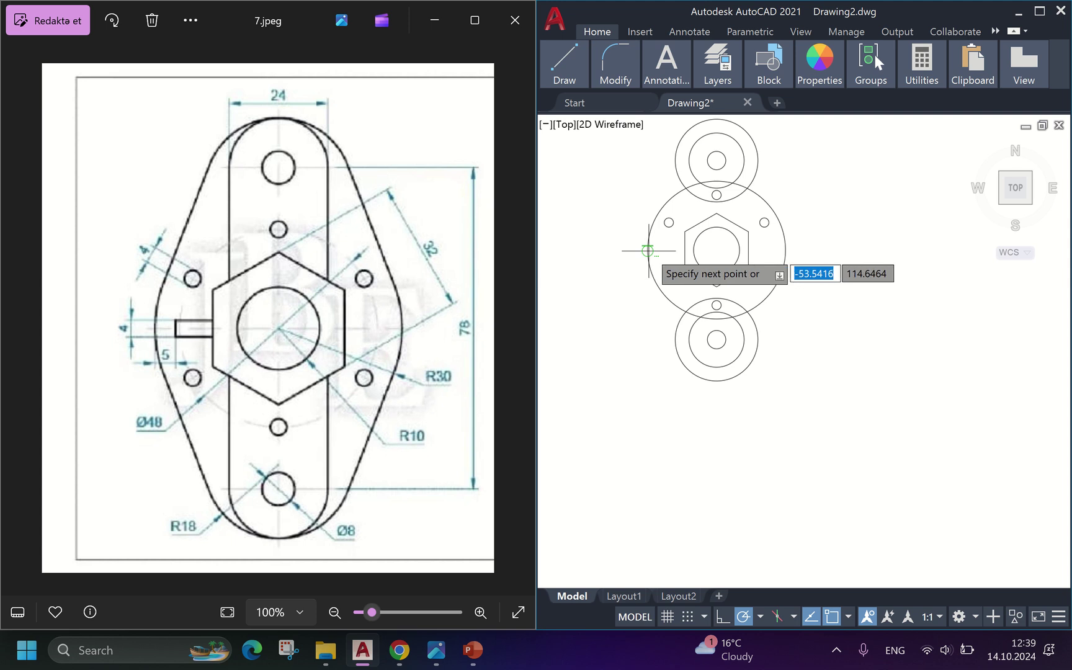
click(675, 344)
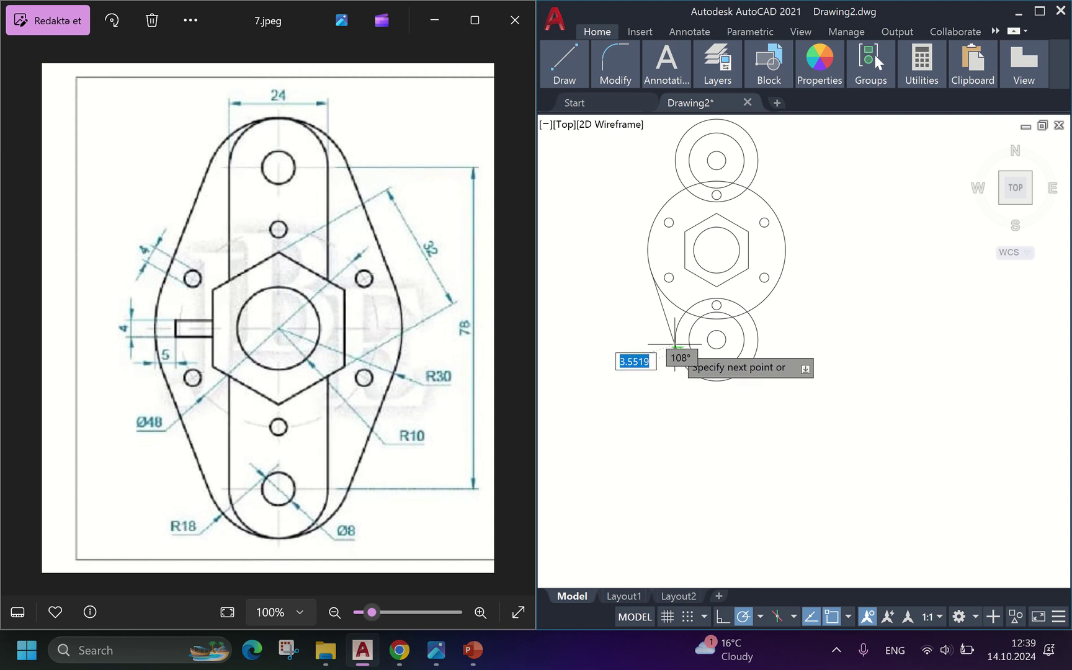
Step: Finish the tangent line and enable all object snap modes
key(Return)
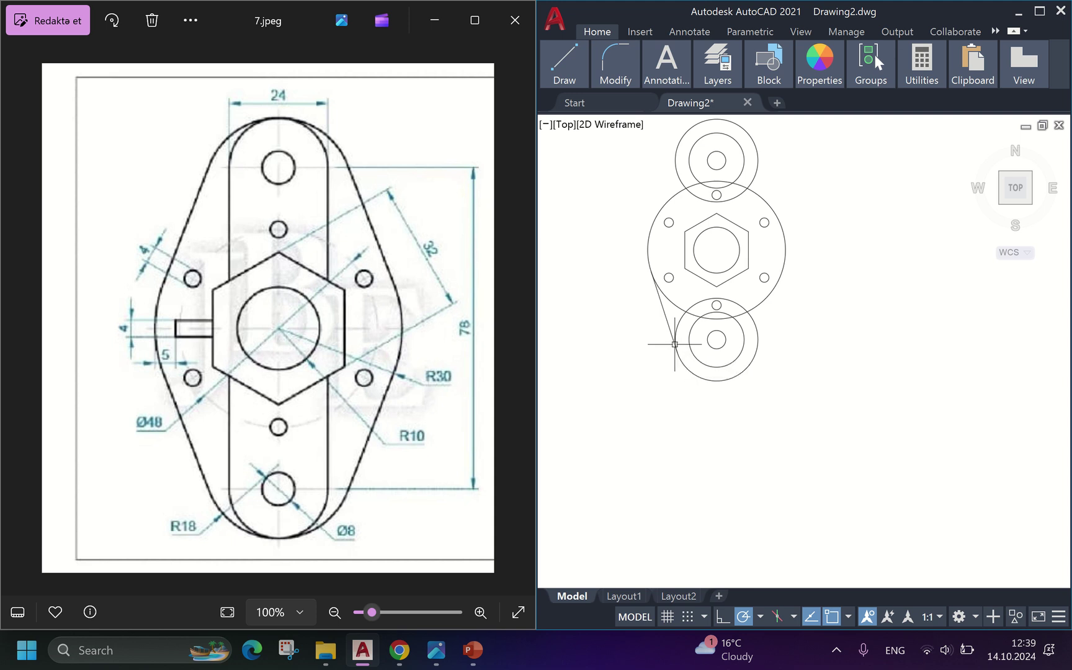
scroll(686, 336, up, 2)
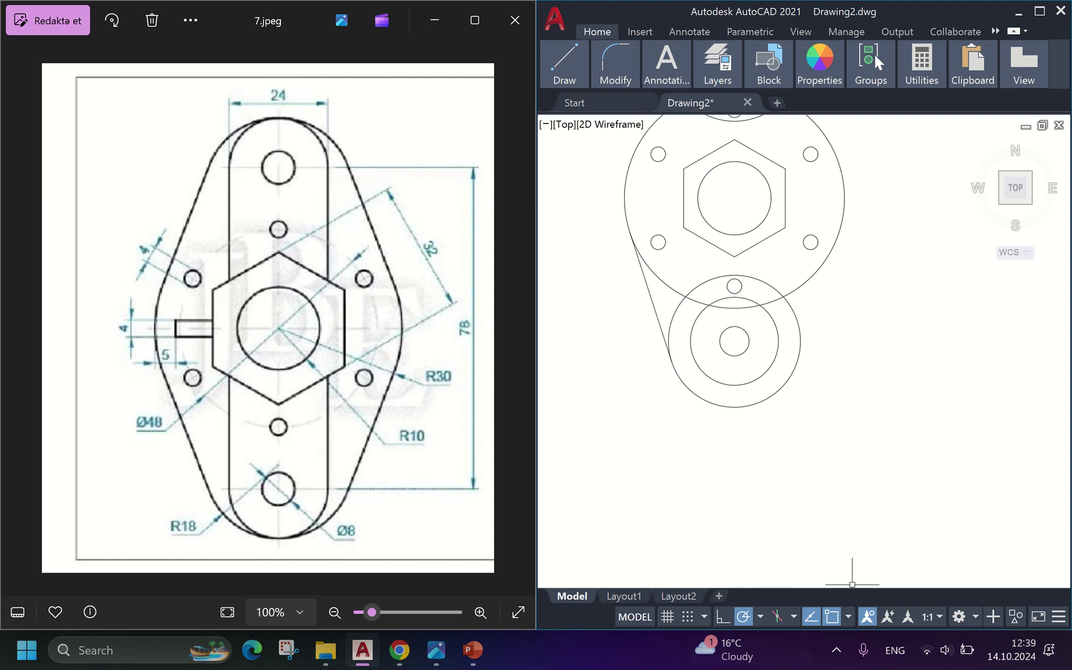
click(848, 617)
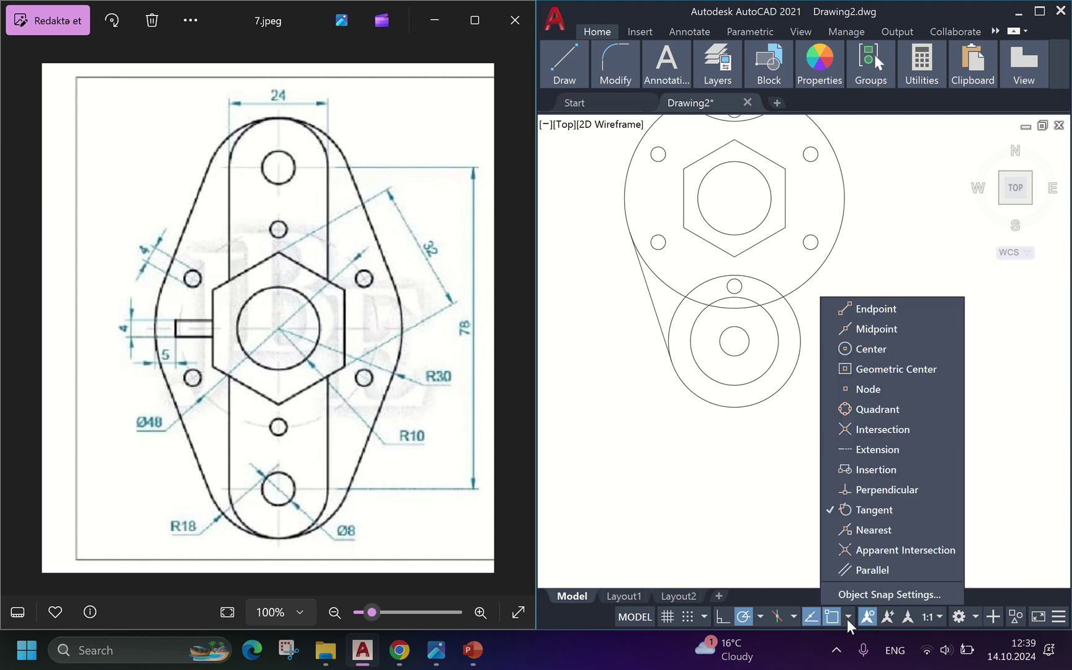
click(855, 597)
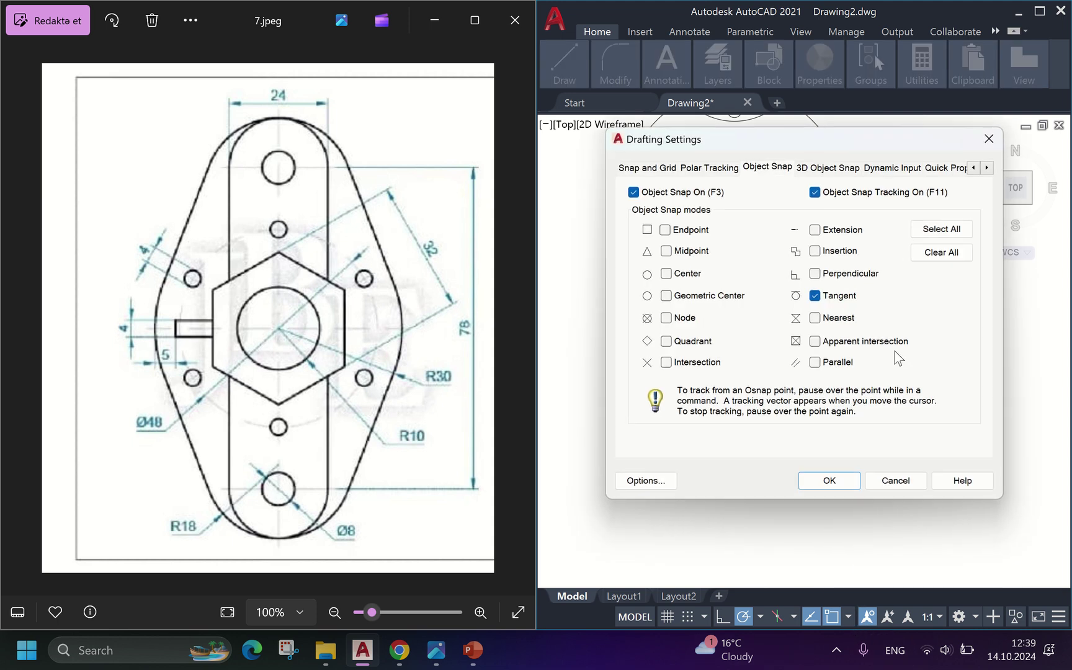
click(930, 230)
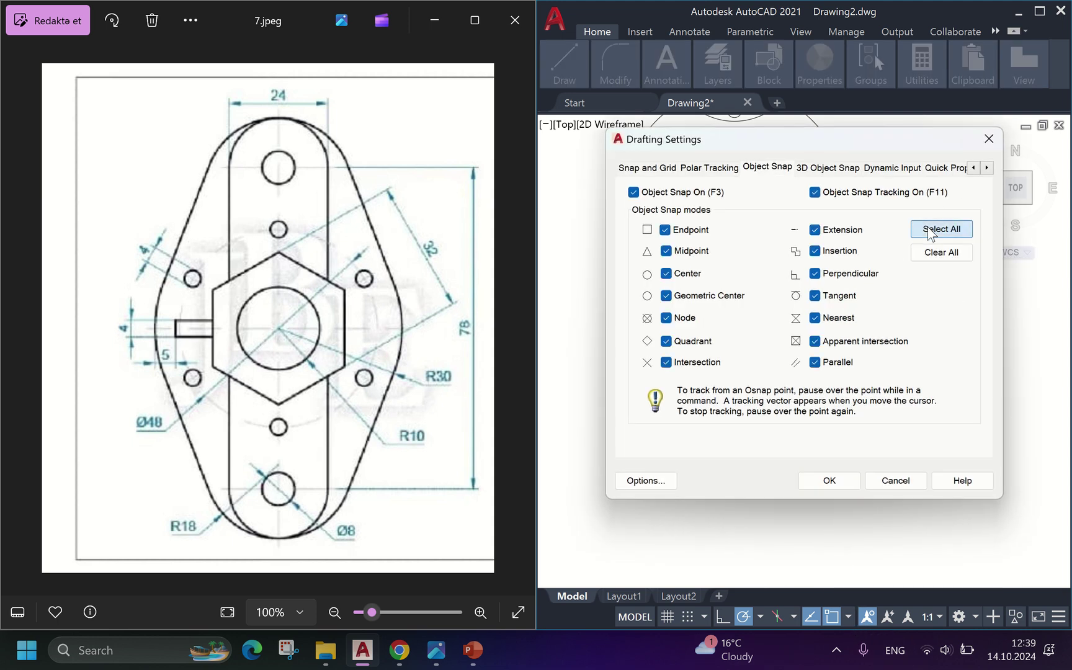
click(835, 483)
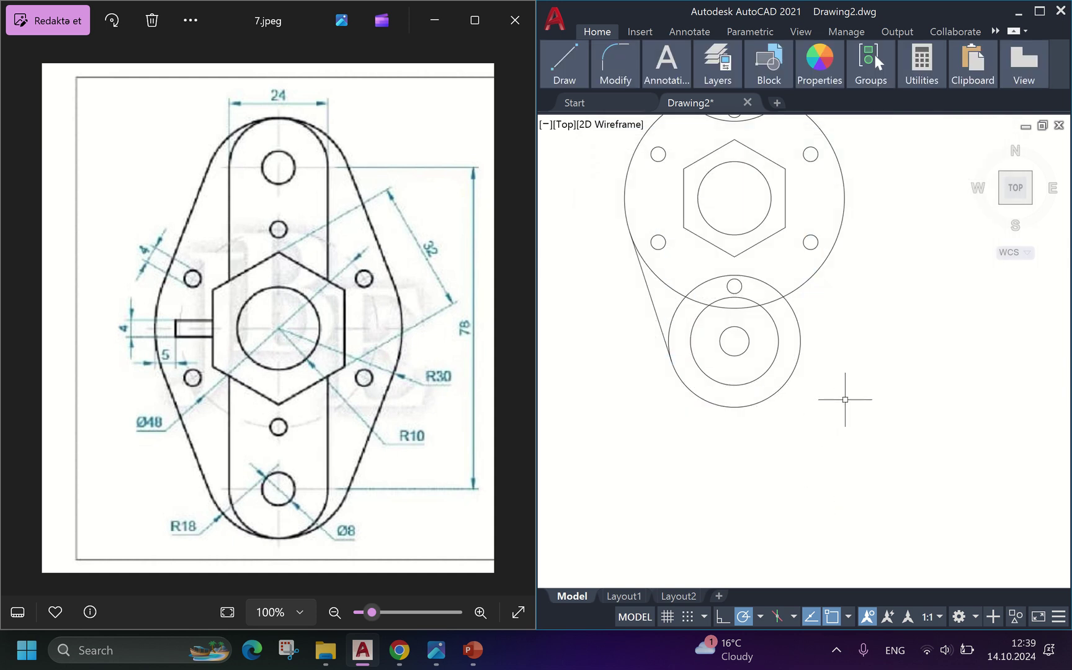
Step: Mirror the left tangent line about the vertical axis through the lower circle's center, keeping the original line
click(651, 297)
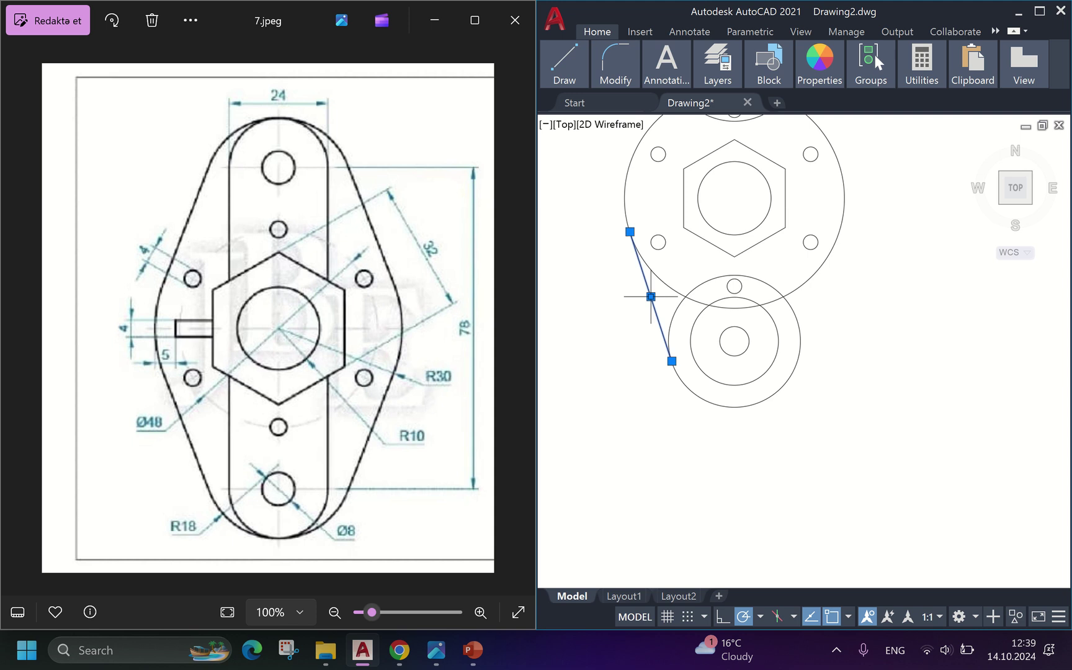
mouse_move(611, 67)
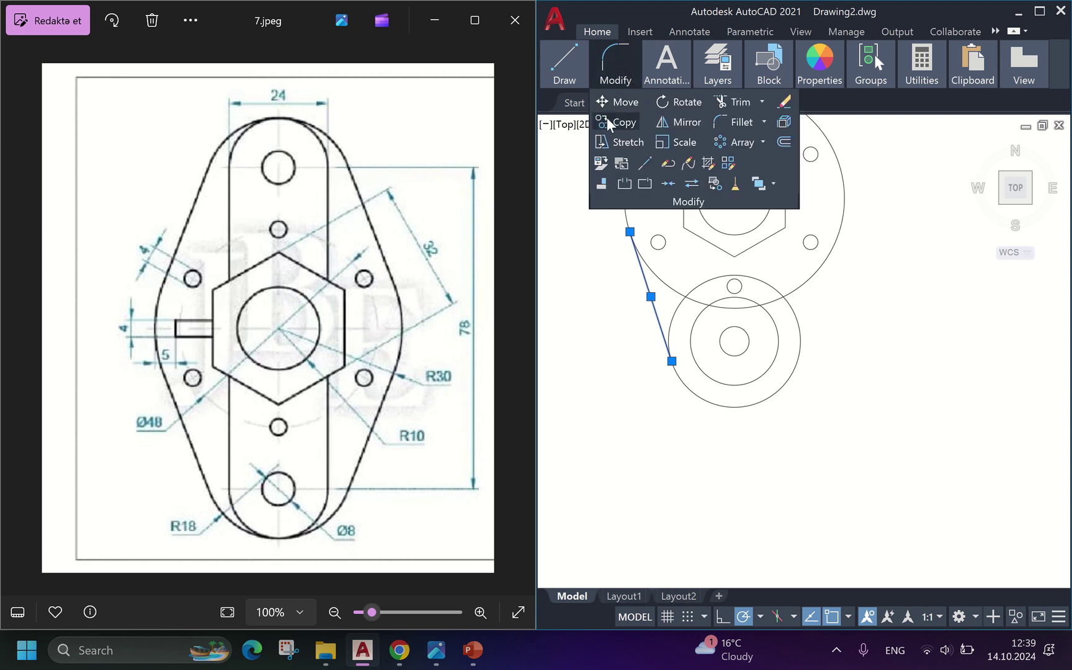
click(679, 123)
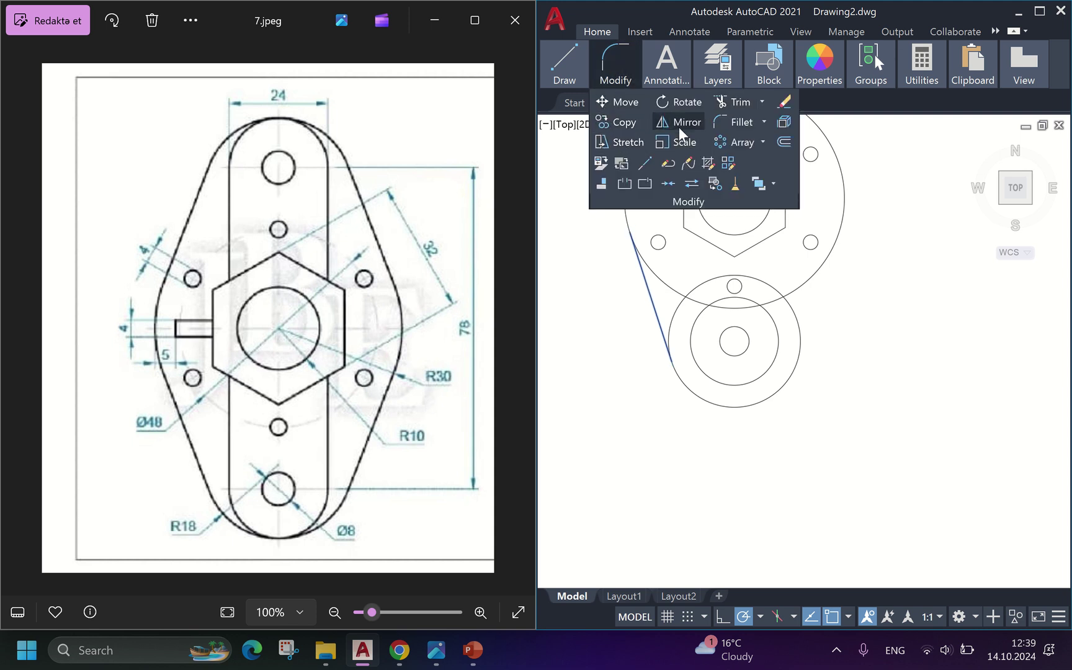
click(734, 340)
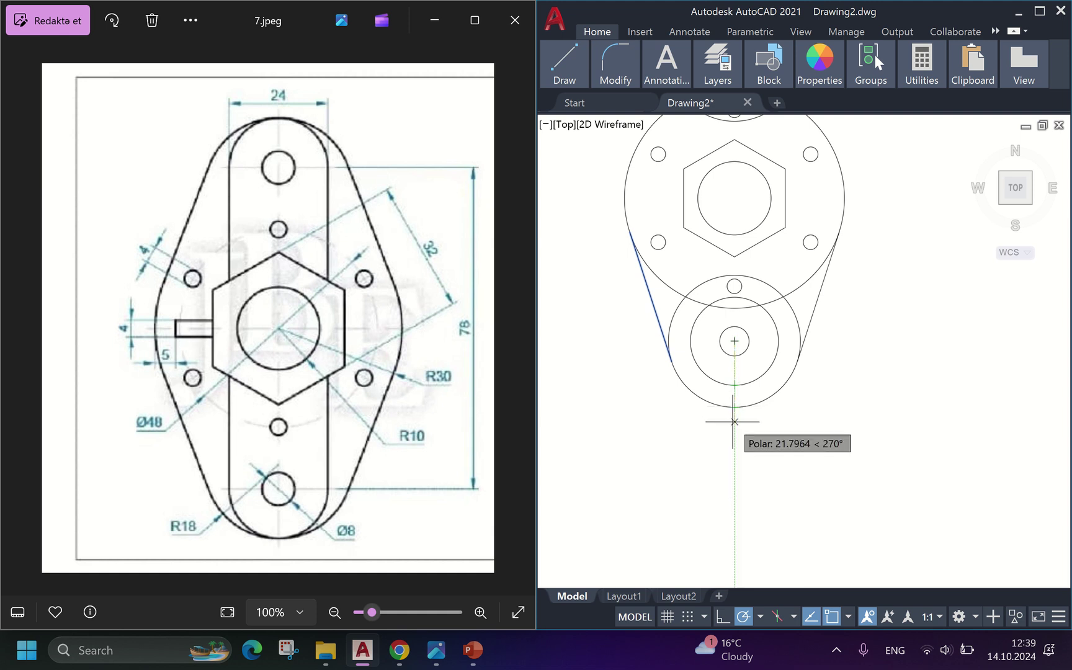
click(734, 423)
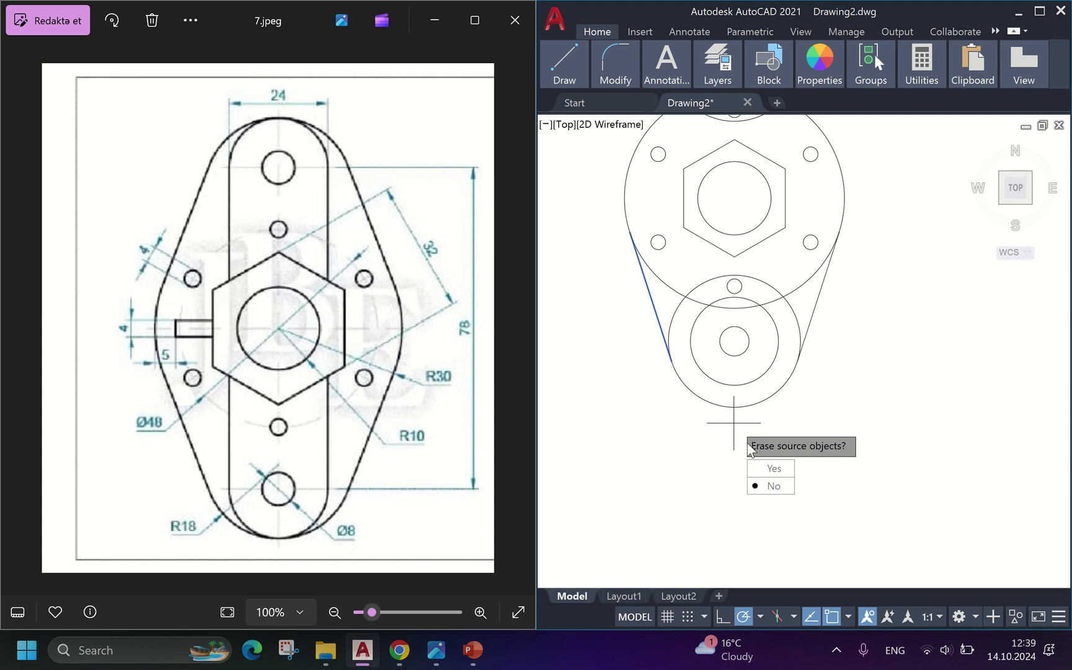
click(771, 486)
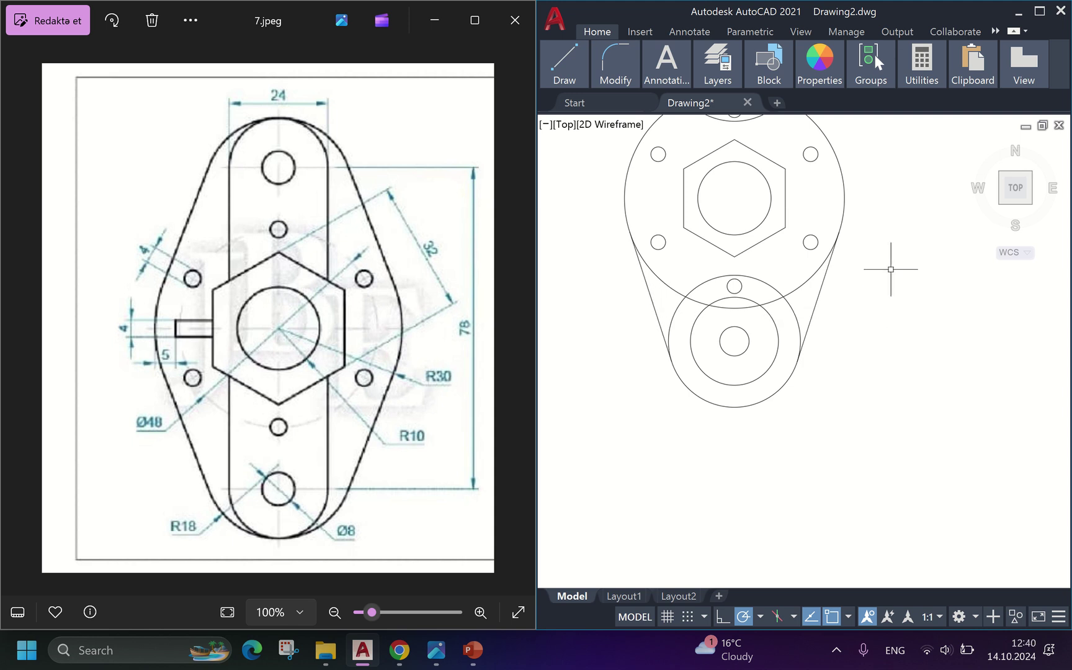
Step: Mirror both lower tangent lines about the horizontal axis through the center of the R10 circle, keeping the originals
scroll(866, 160, down, 3)
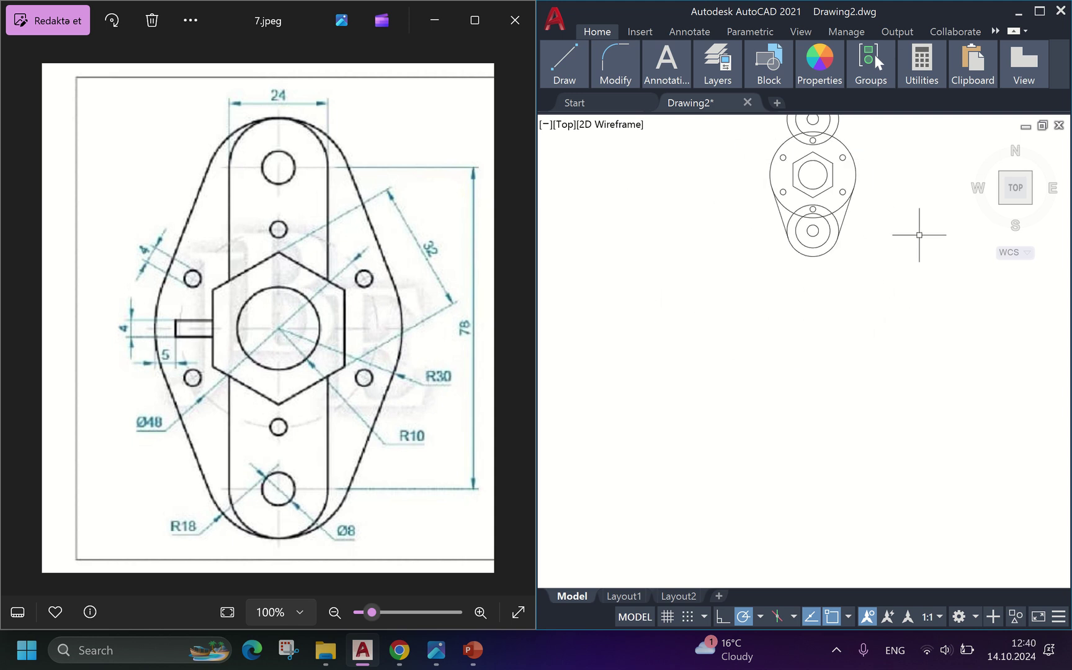
scroll(895, 153, up, 2)
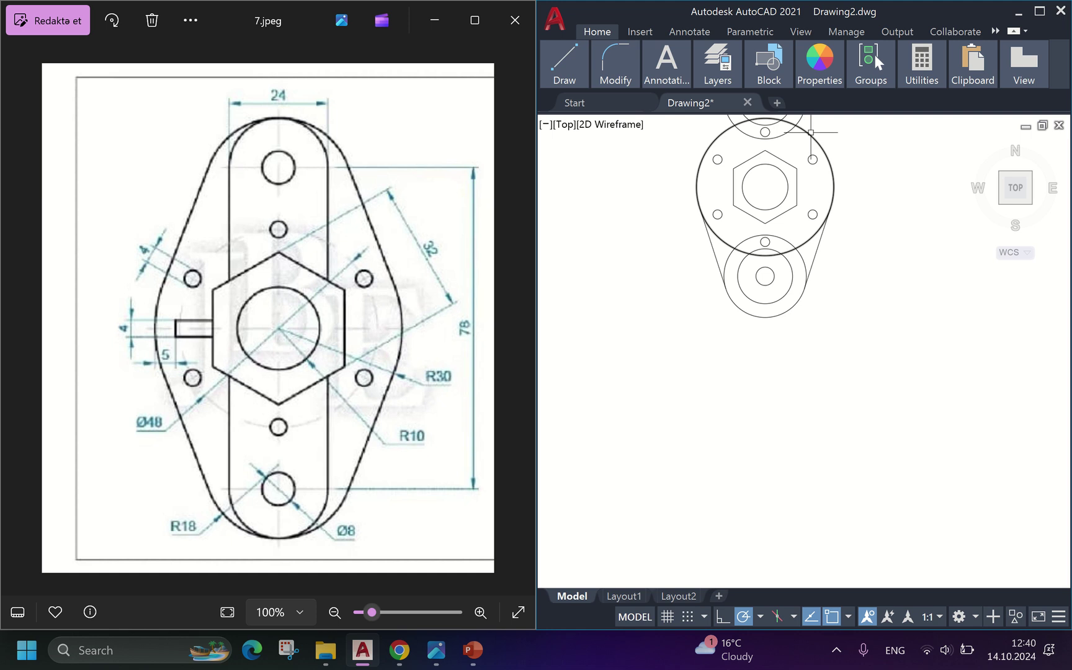
scroll(821, 135, up, 4)
scroll(896, 291, down, 3)
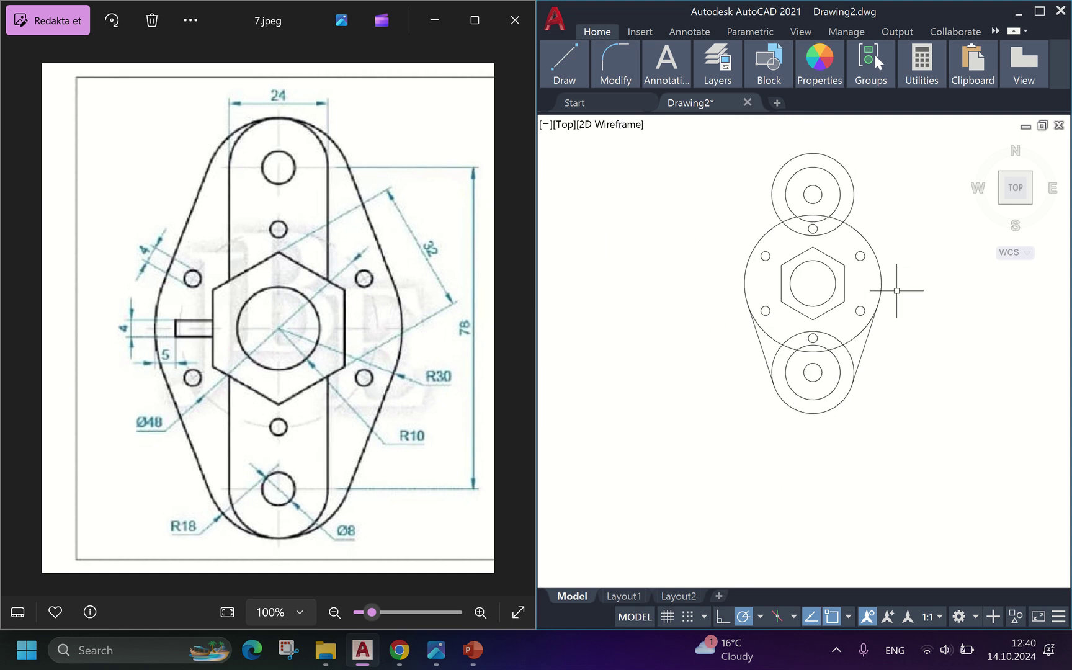
click(760, 338)
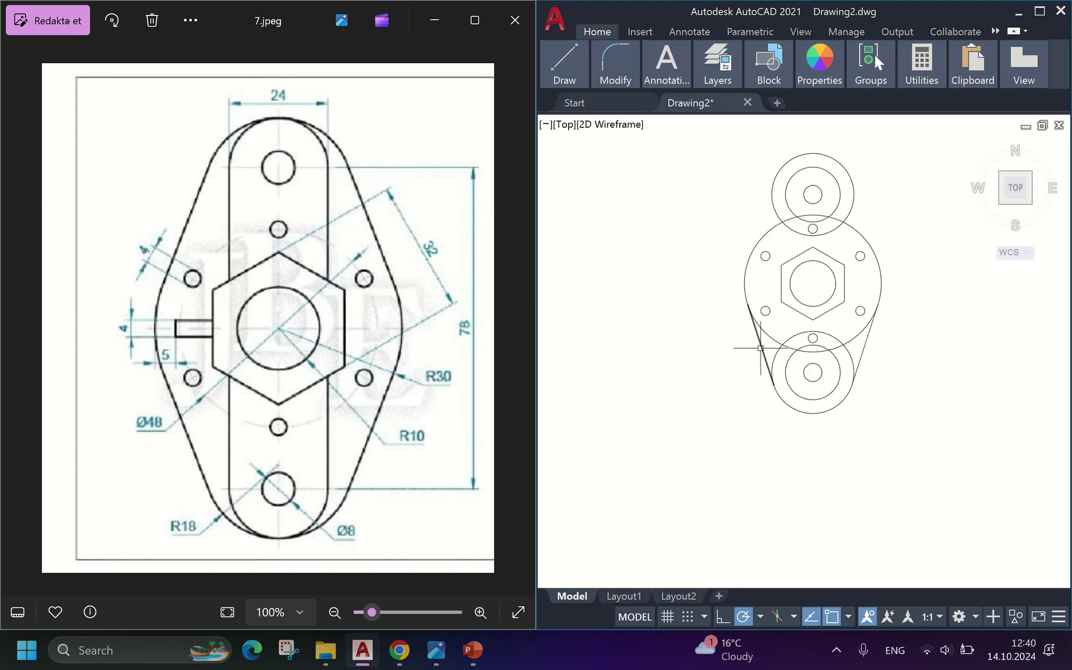
click(863, 359)
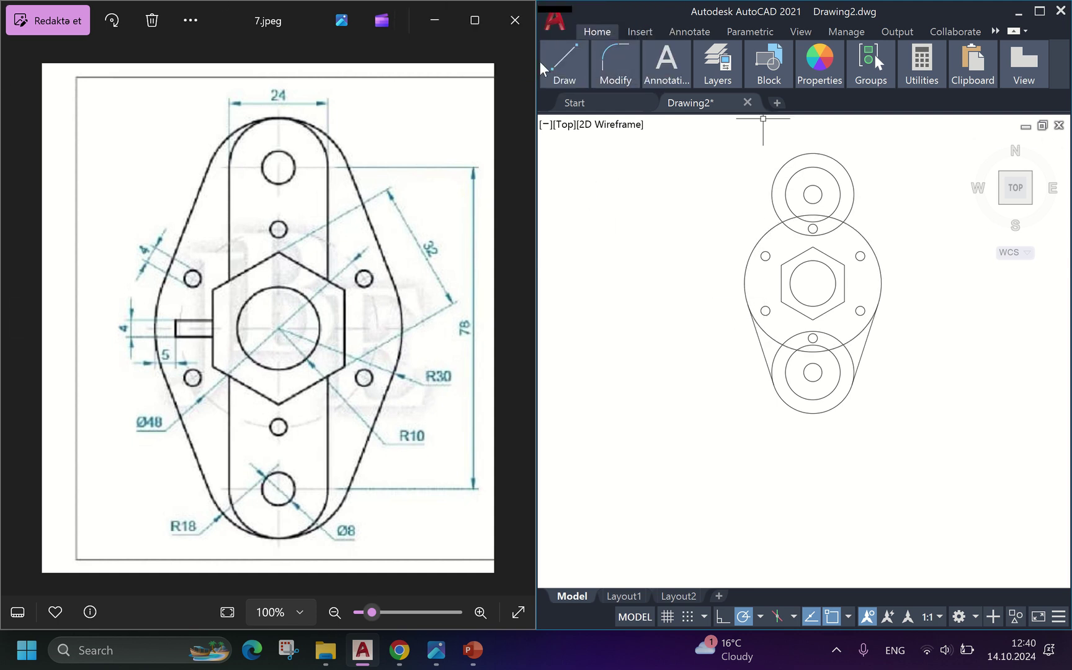
mouse_move(552, 73)
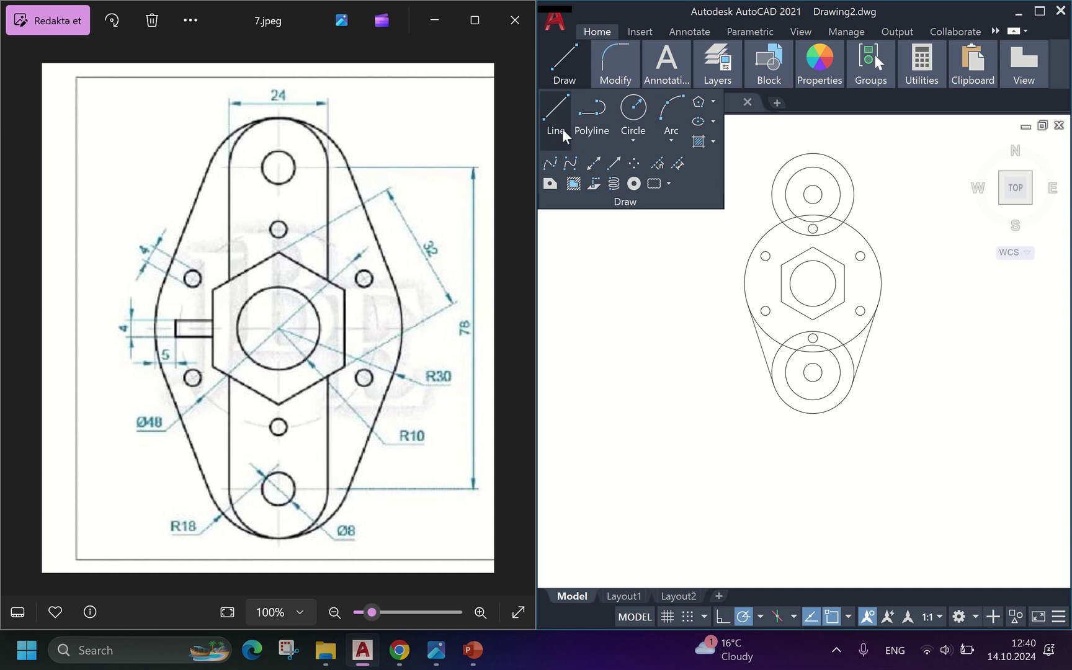
click(763, 349)
click(868, 335)
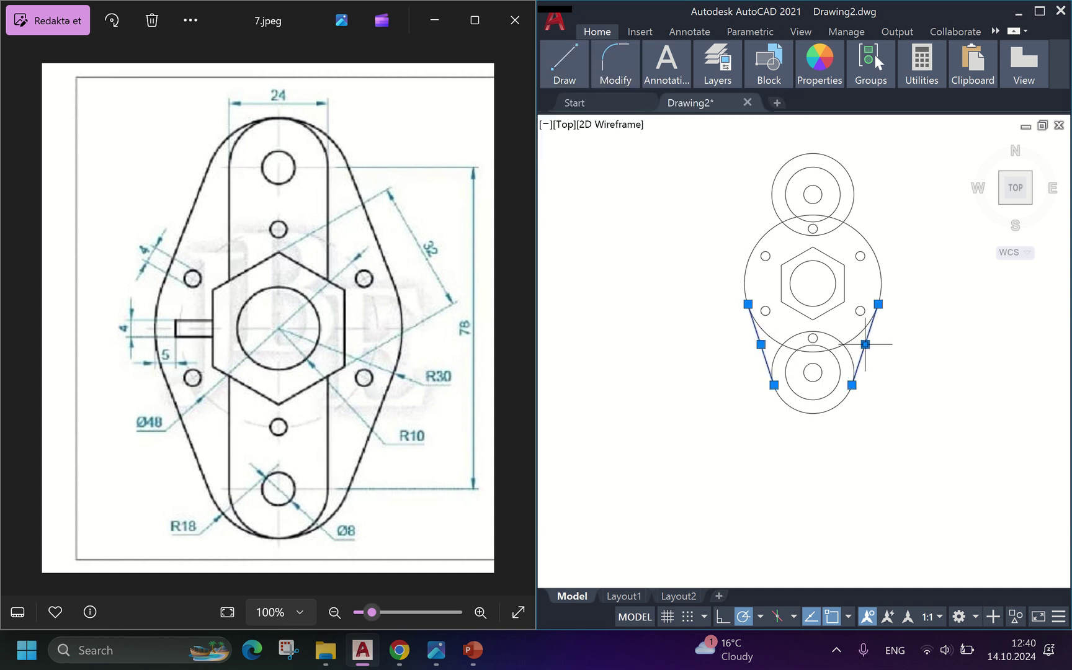
mouse_move(609, 75)
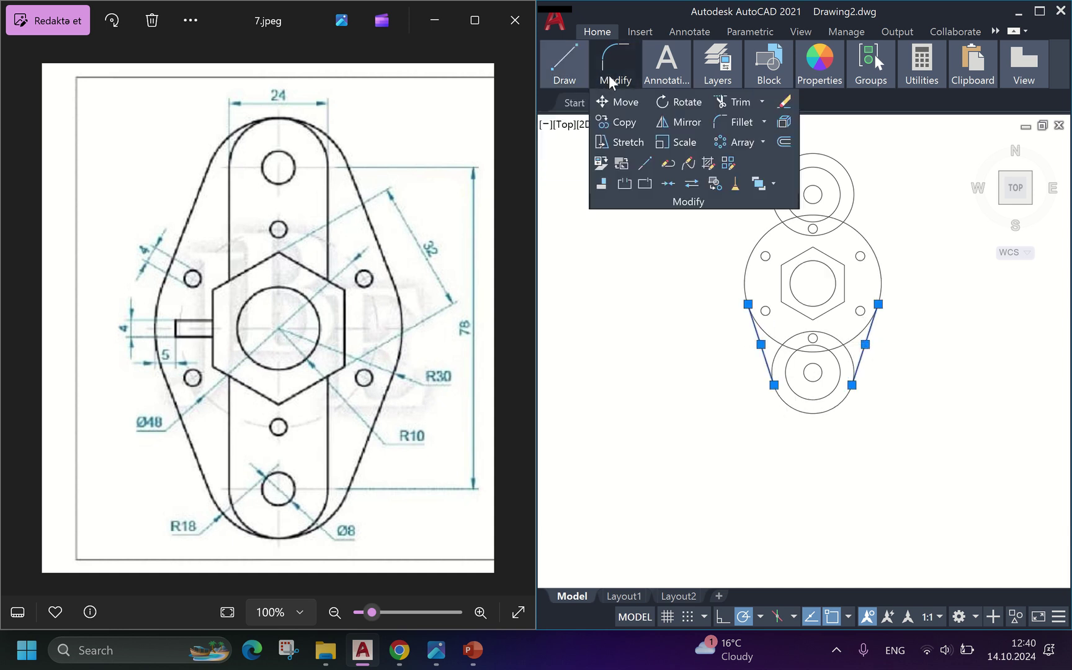
click(686, 114)
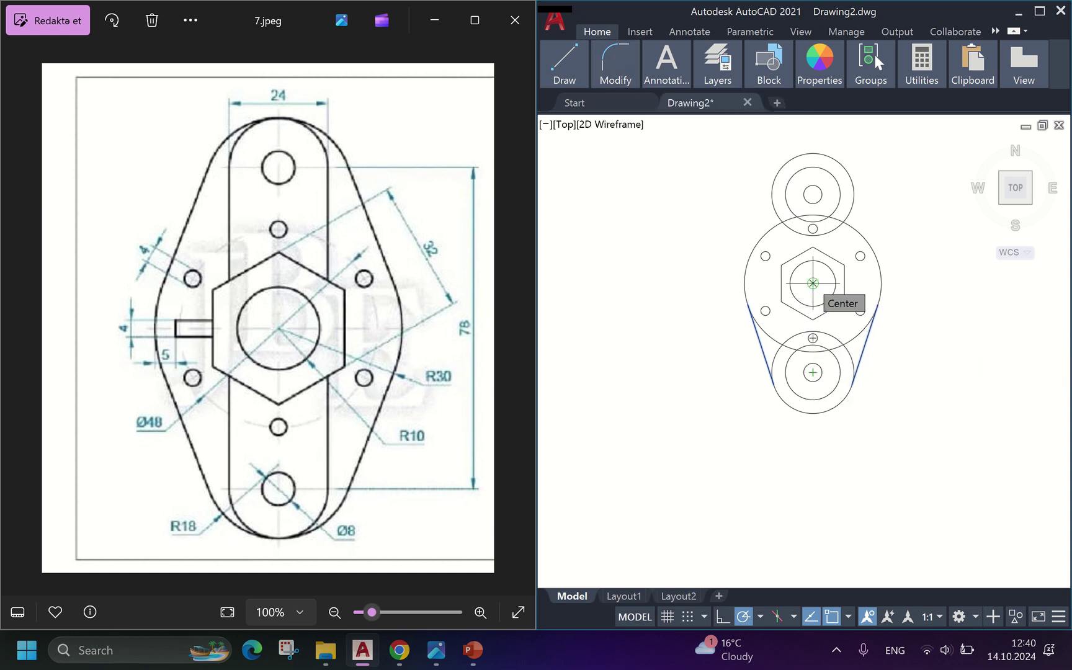
click(812, 283)
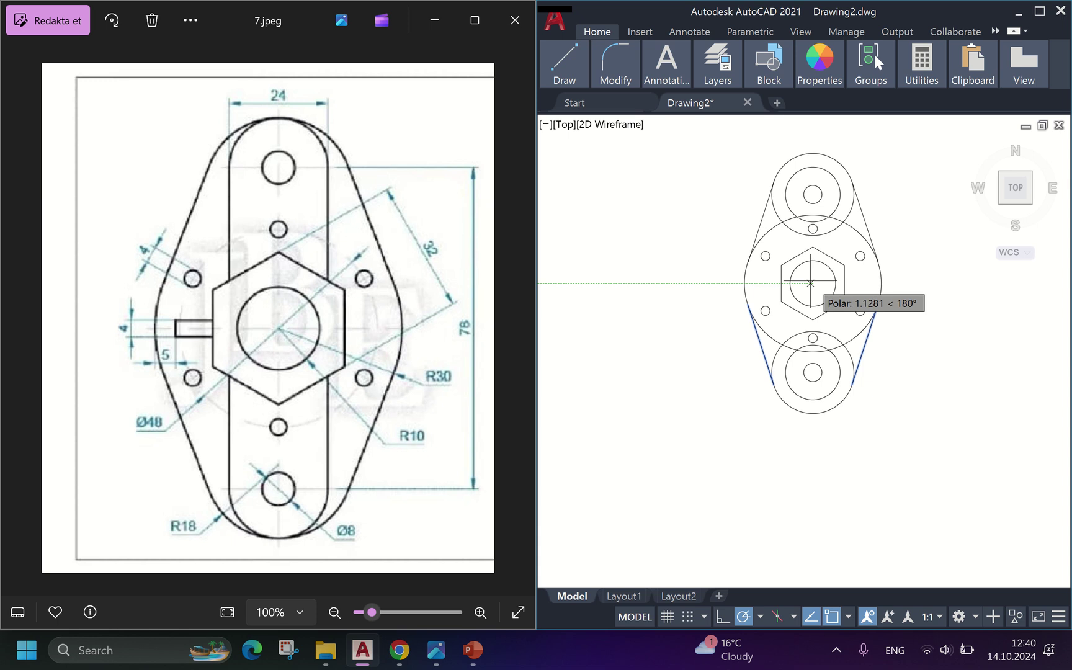
click(810, 283)
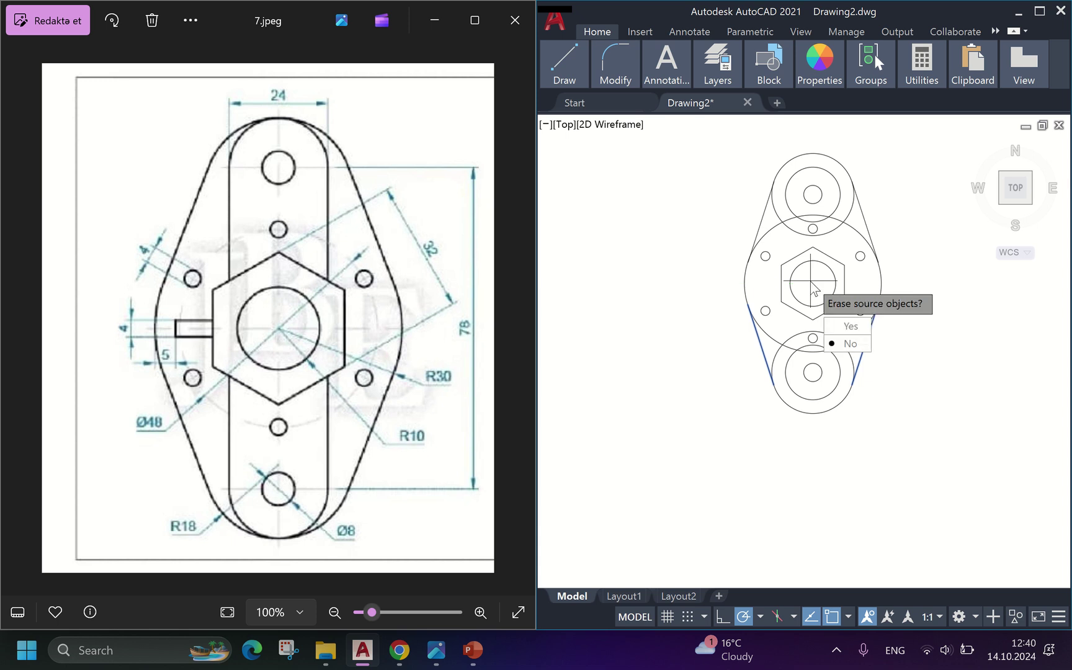
click(848, 342)
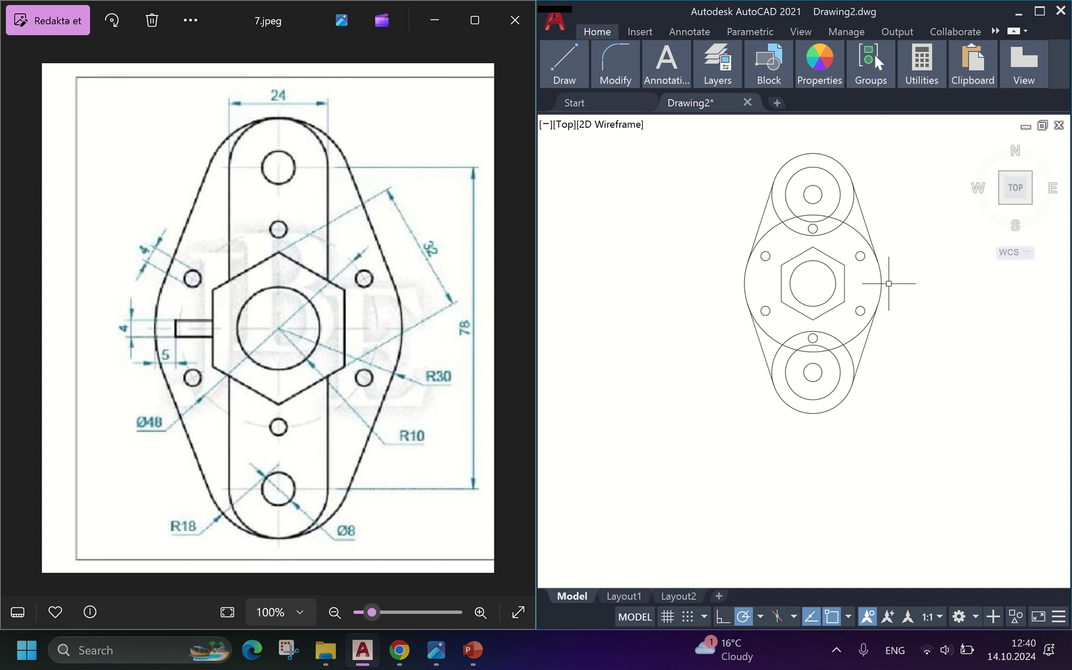
Step: Trim the R30 circle's upper side arcs inside the outline and its lower arc between the two lower tangent lines
mouse_move(630, 76)
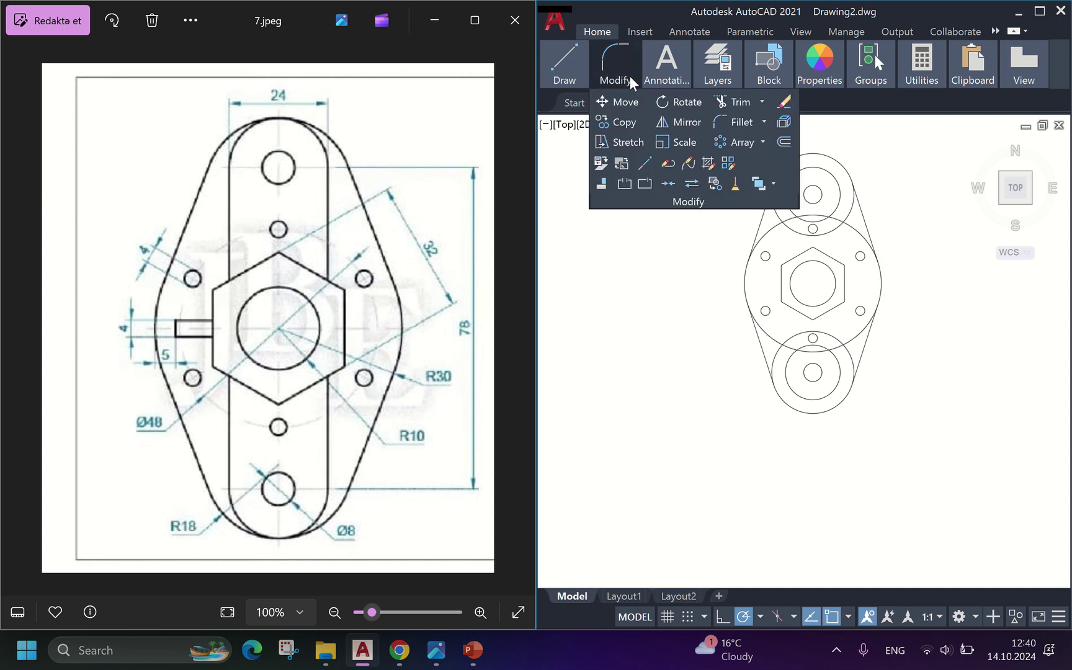
click(740, 101)
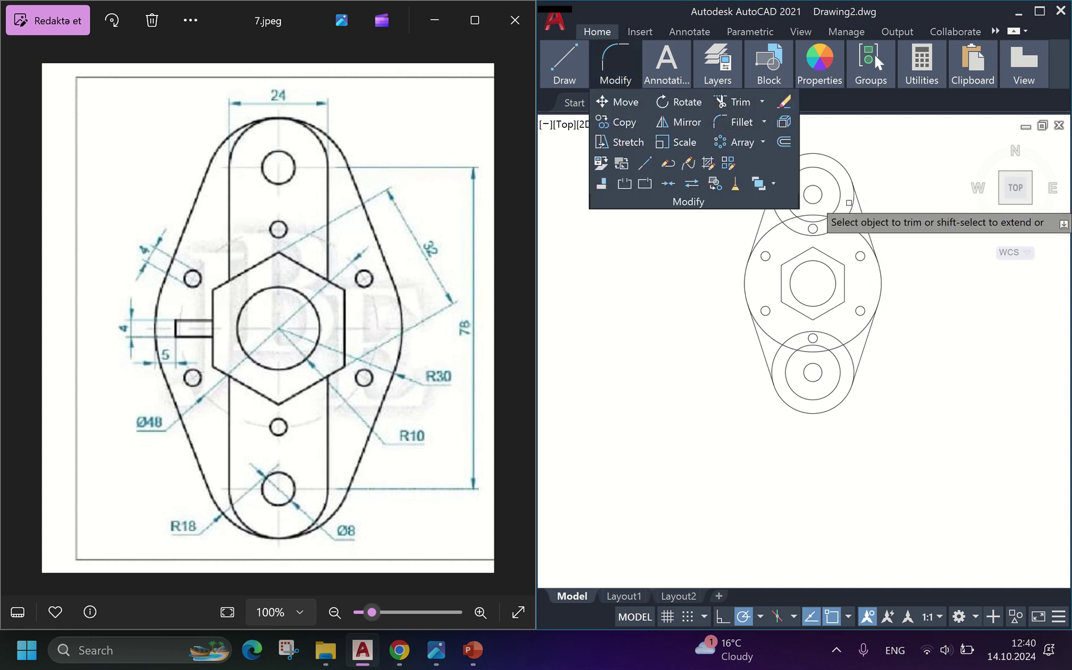
click(860, 233)
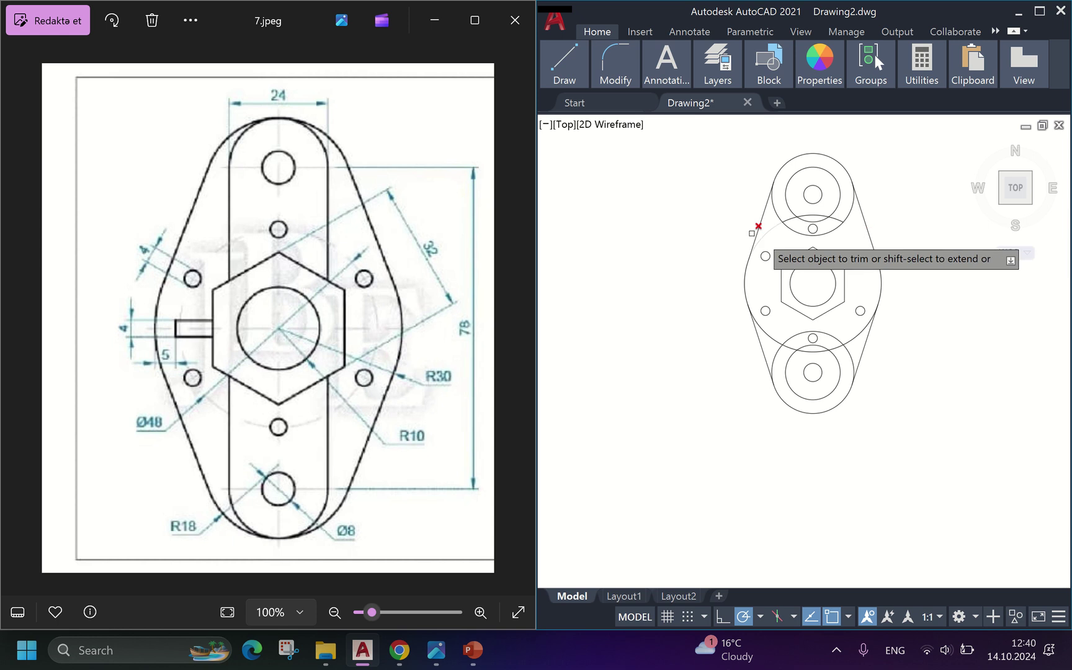
click(767, 234)
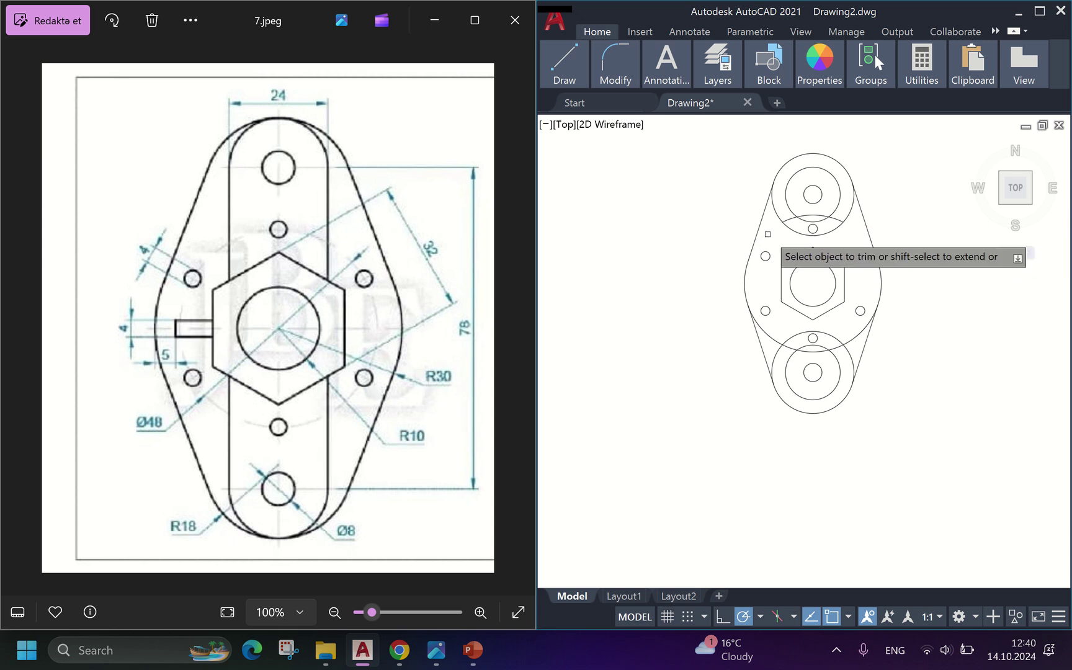
click(766, 333)
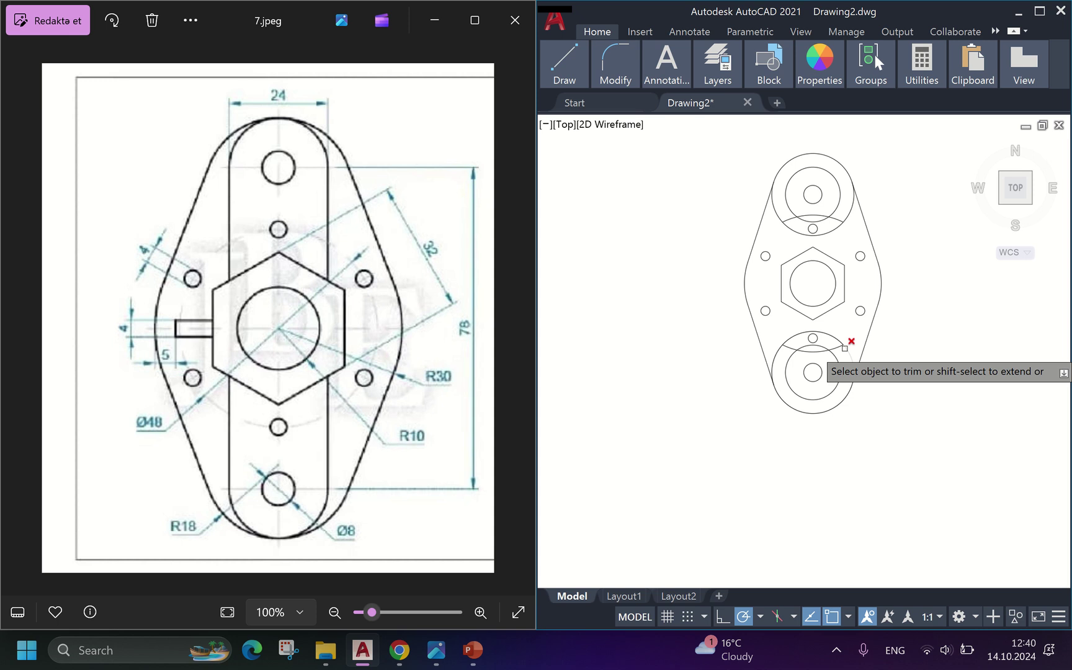
scroll(843, 348, up, 2)
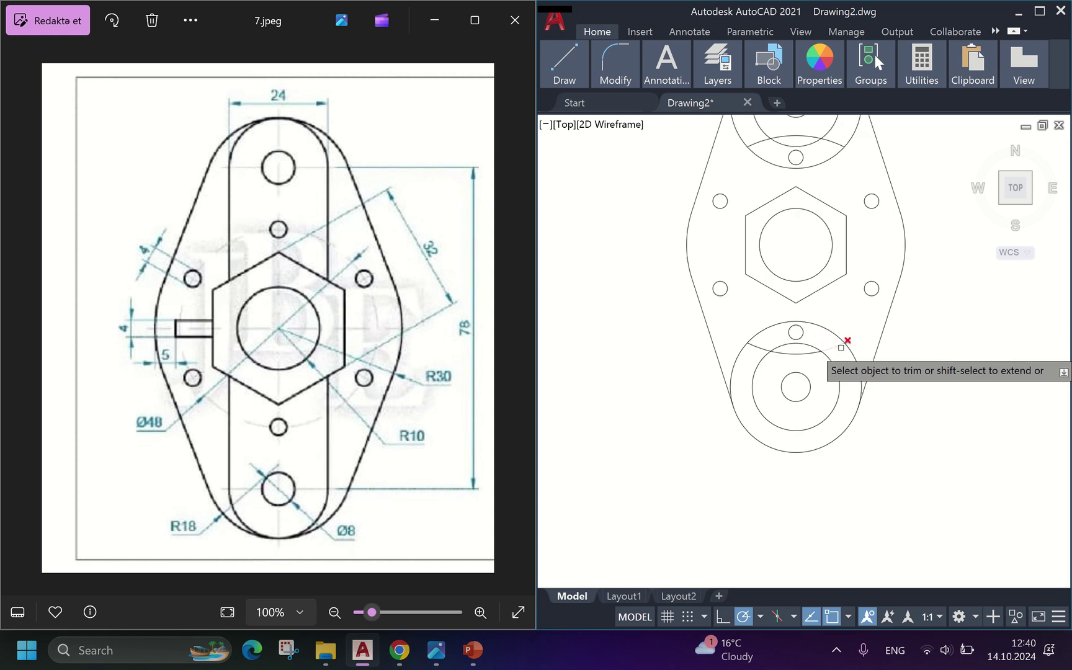
click(805, 355)
Step: Trim the leftover R30 arc inside the upper R18 circle and the inner arcs of both R18 circles
scroll(778, 208, down, 2)
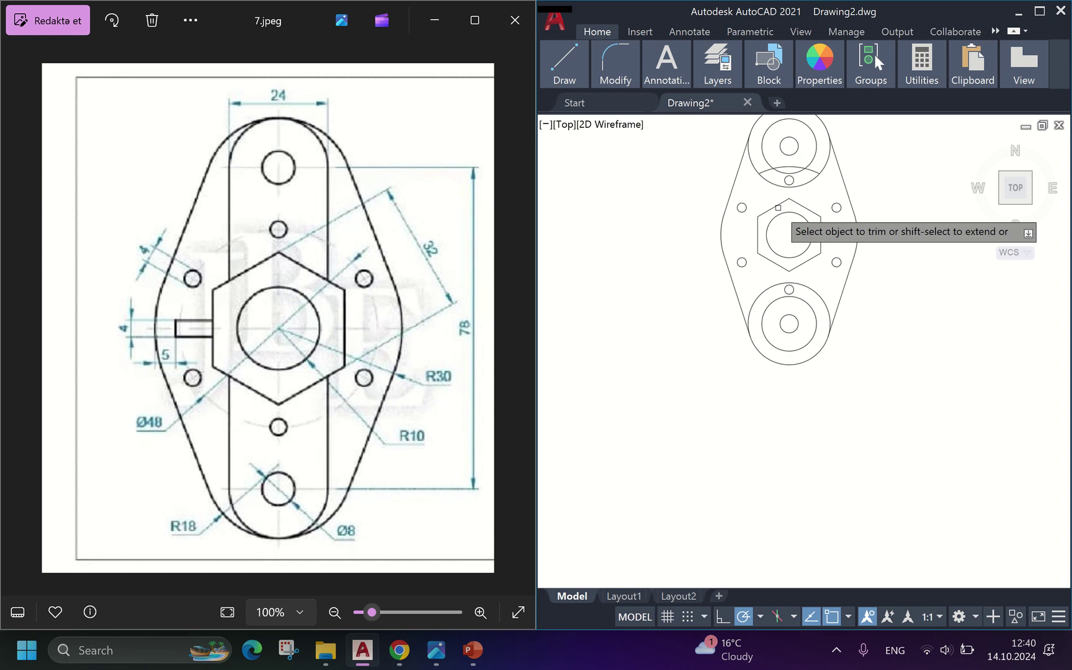
scroll(769, 163, up, 2)
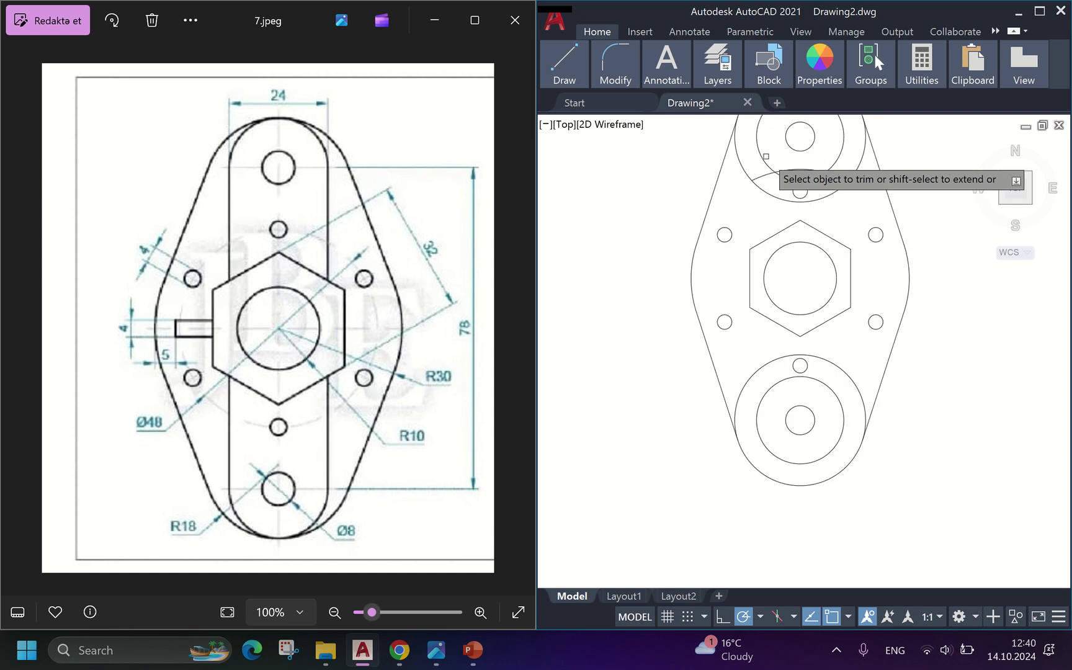
click(802, 166)
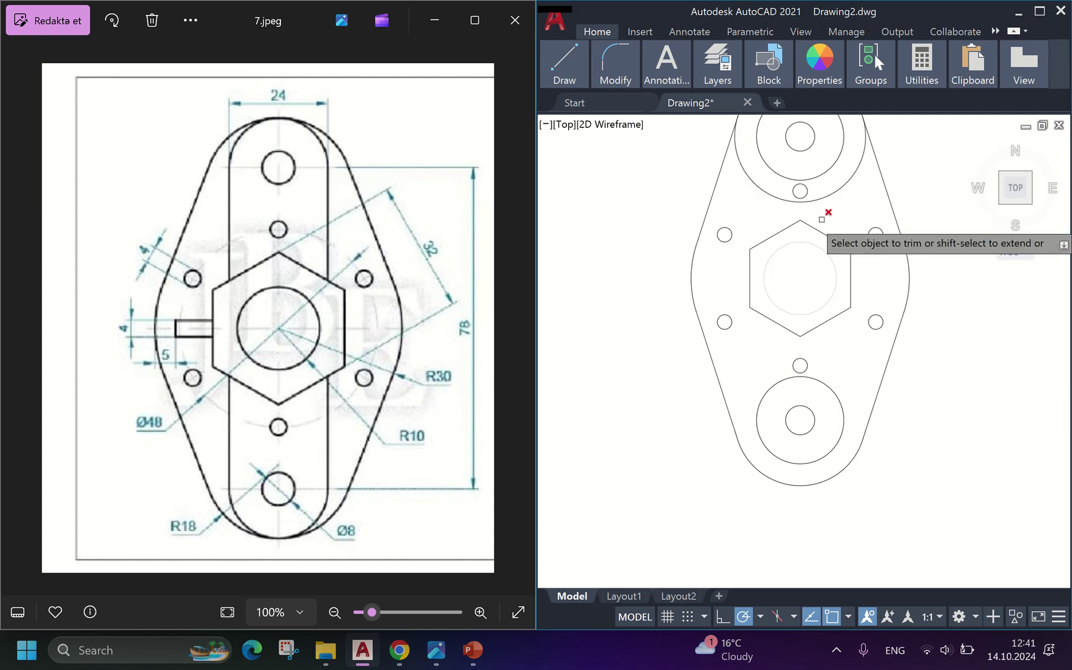
scroll(829, 273, down, 2)
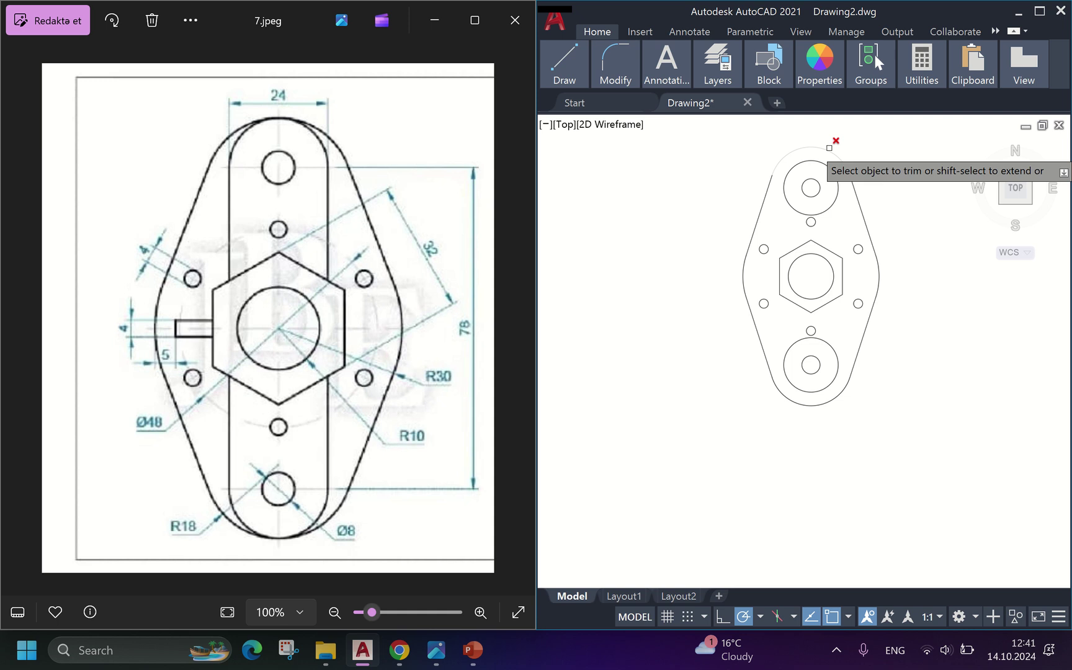
key(Escape)
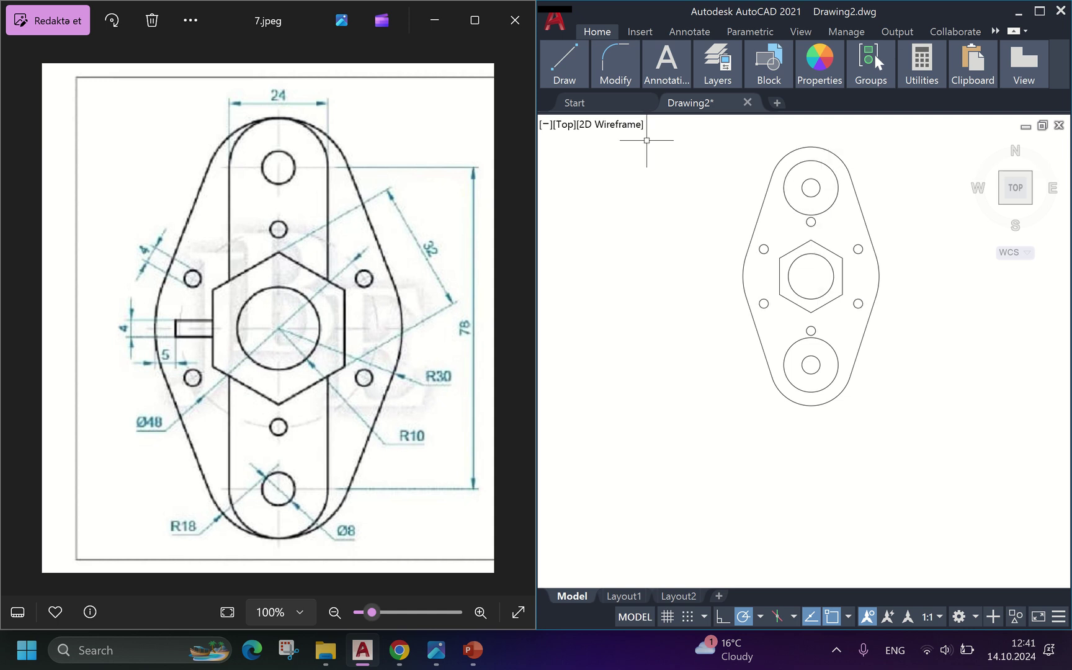
Step: Draw a vertical line joining the left quadrants of the upper and lower 24 mm diameter circles
mouse_move(577, 72)
click(565, 122)
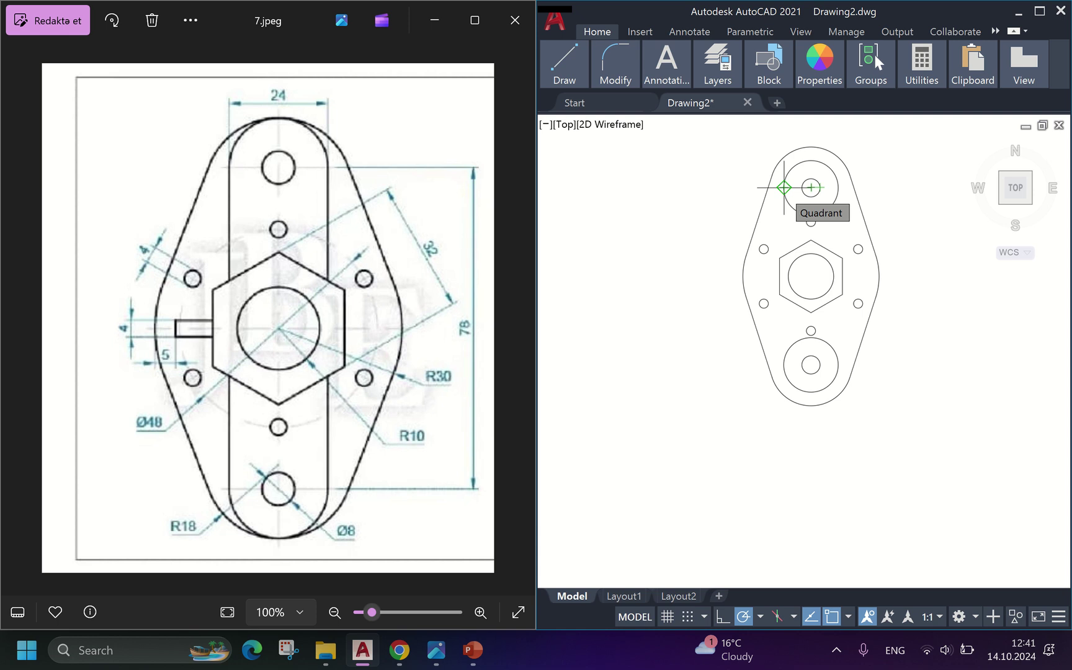
click(784, 187)
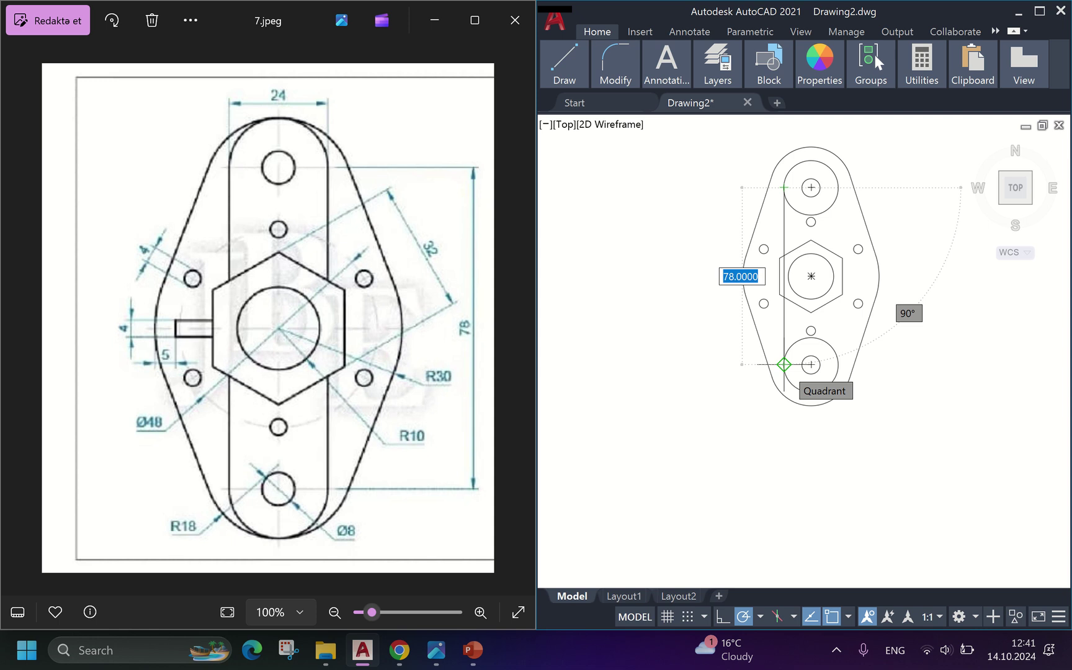
click(783, 365)
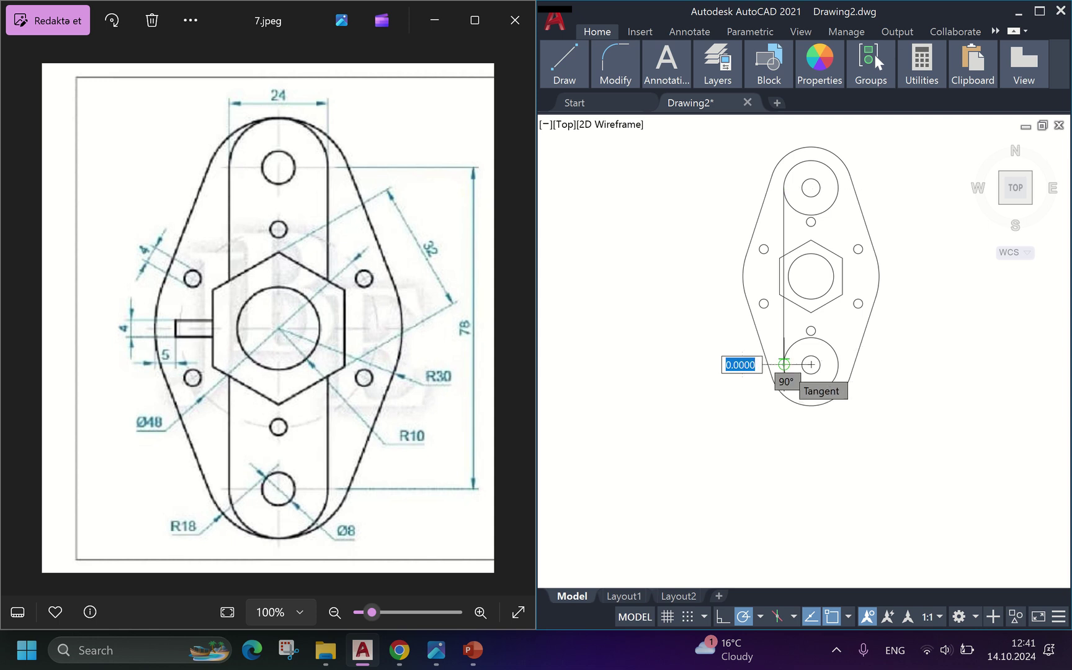
key(Escape)
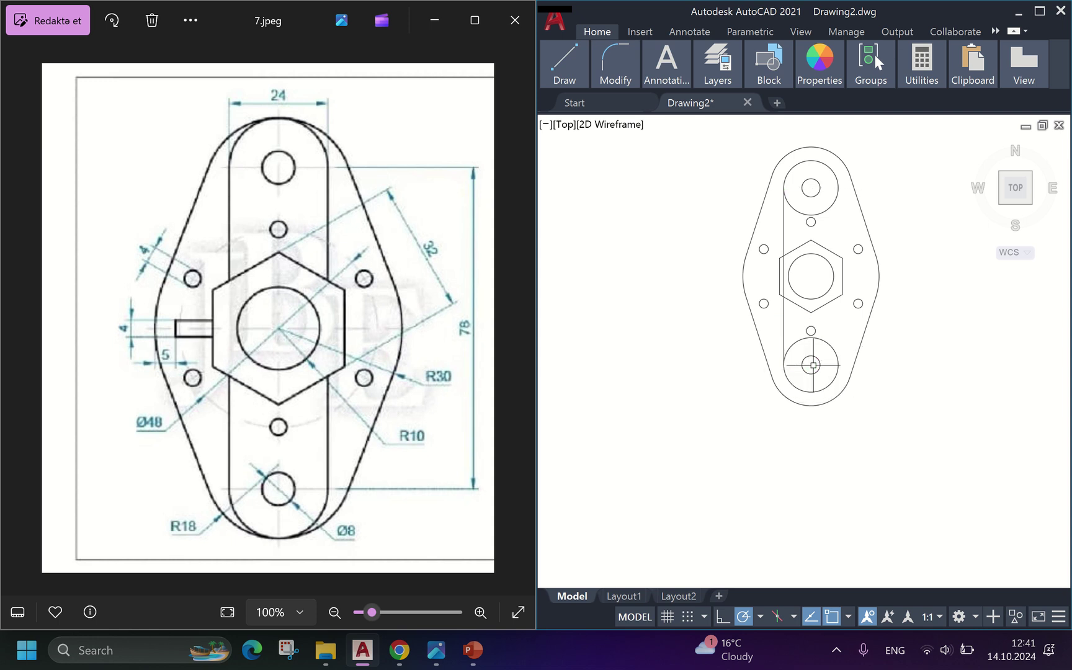
Step: Mirror the vertical line about the vertical axis through the R10 circle's center, keeping the original line
click(783, 304)
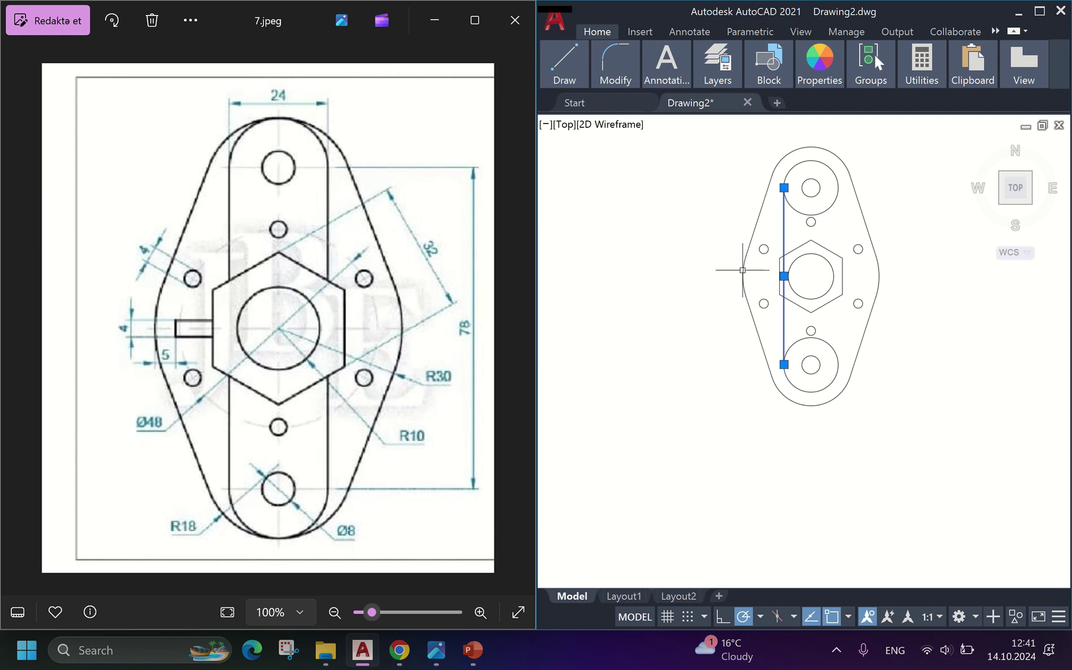
mouse_move(613, 76)
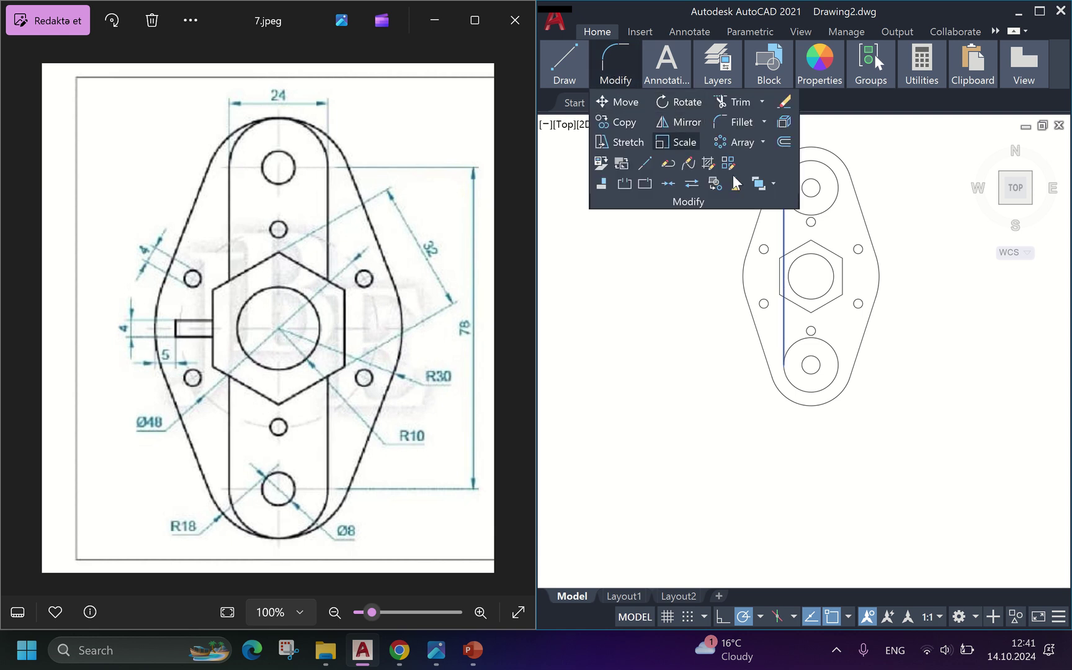
click(679, 122)
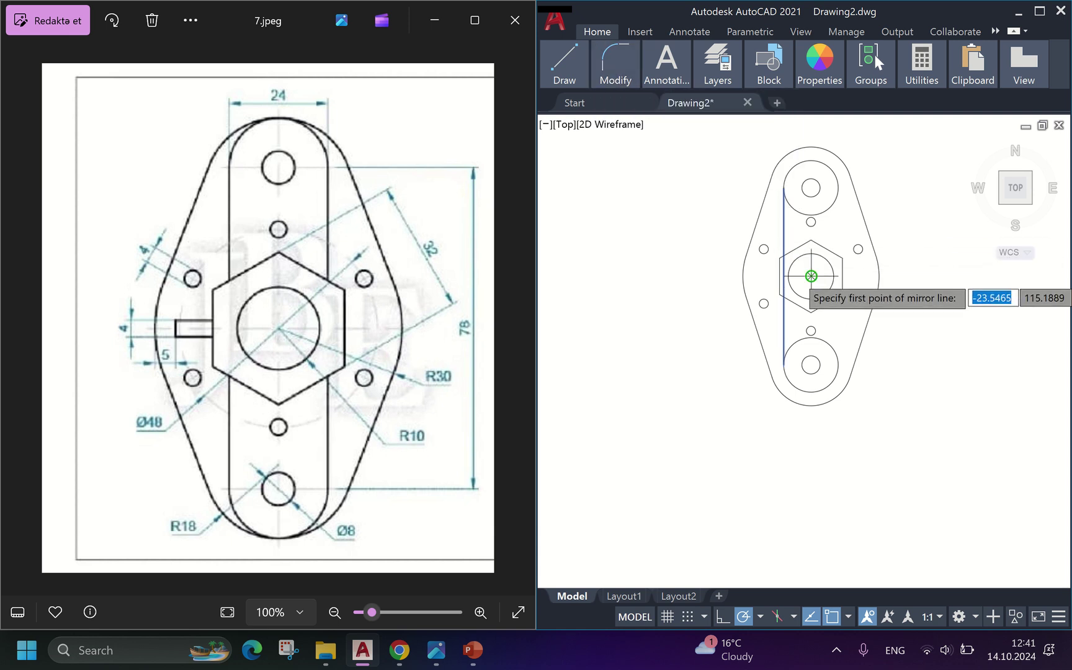
click(811, 276)
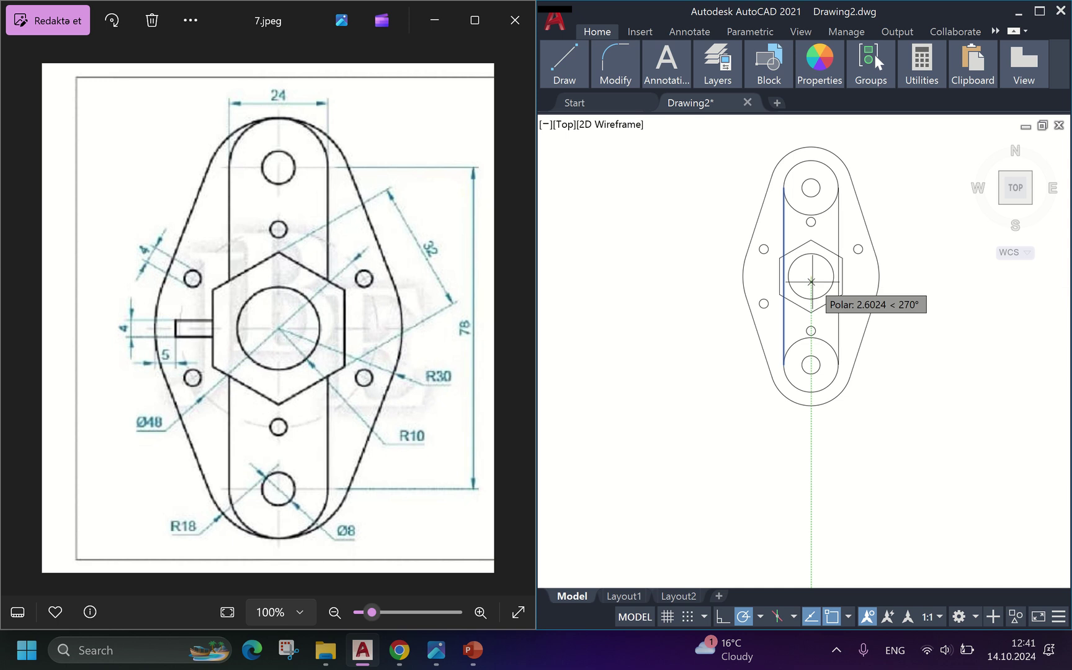
click(810, 281)
click(838, 344)
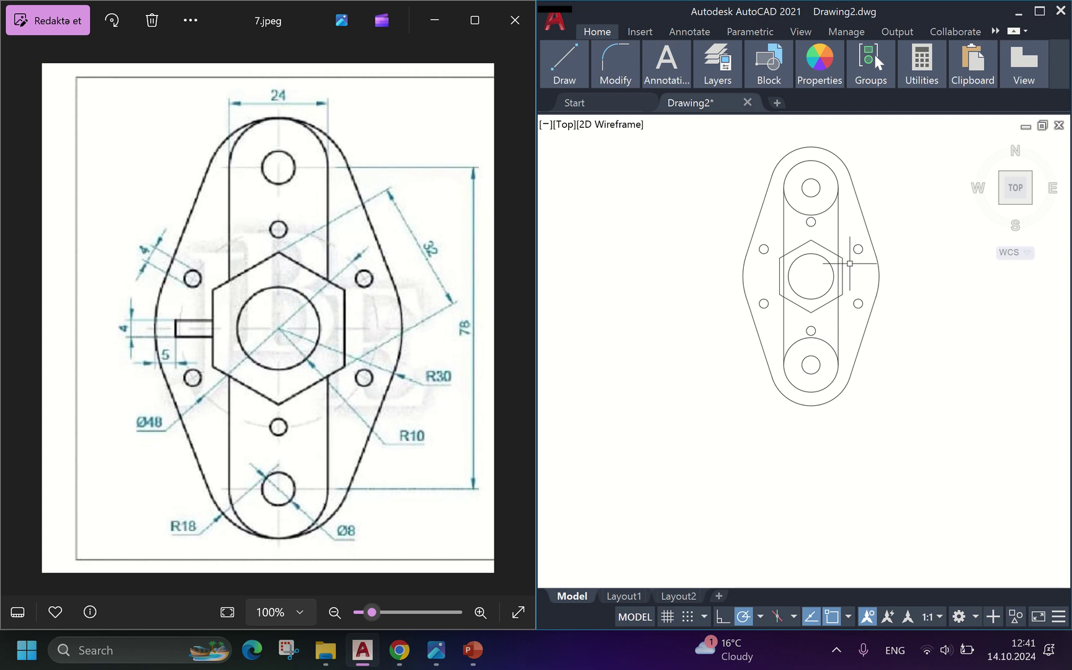
Step: Trim the portions of both vertical lines that lie inside the hexagon
scroll(835, 262, up, 2)
scroll(835, 262, down, 2)
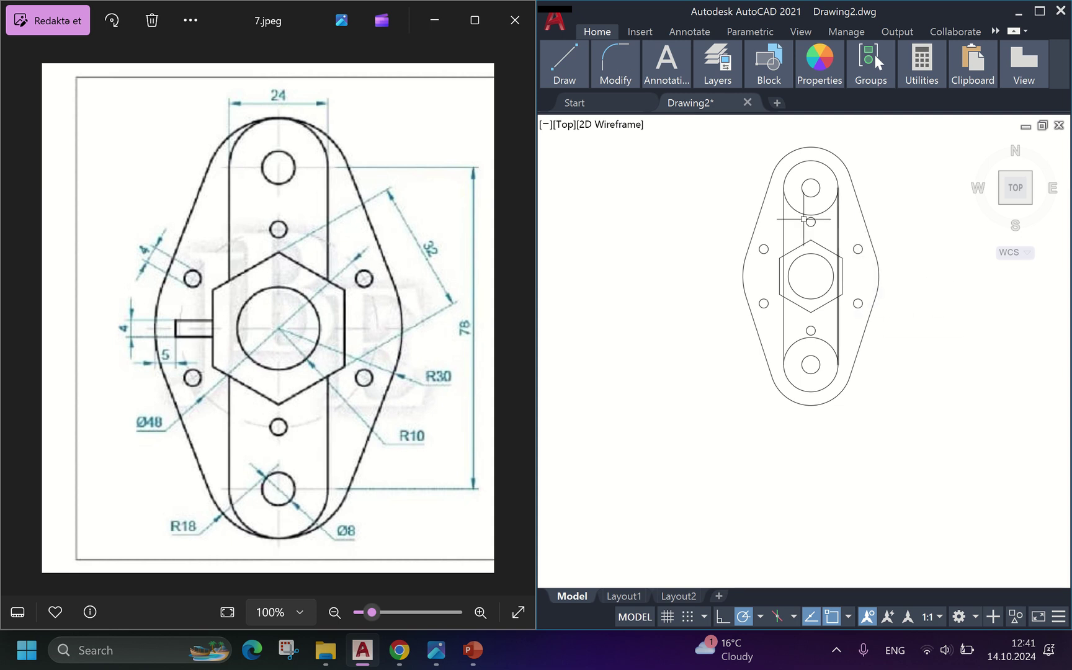
click(631, 83)
click(744, 101)
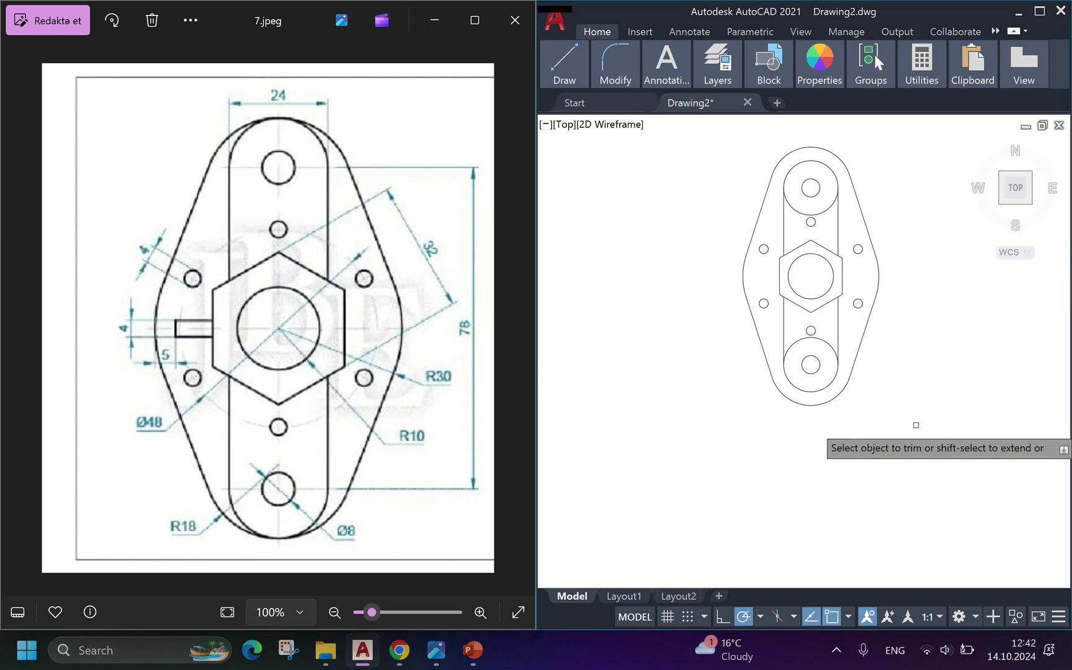
key(Escape)
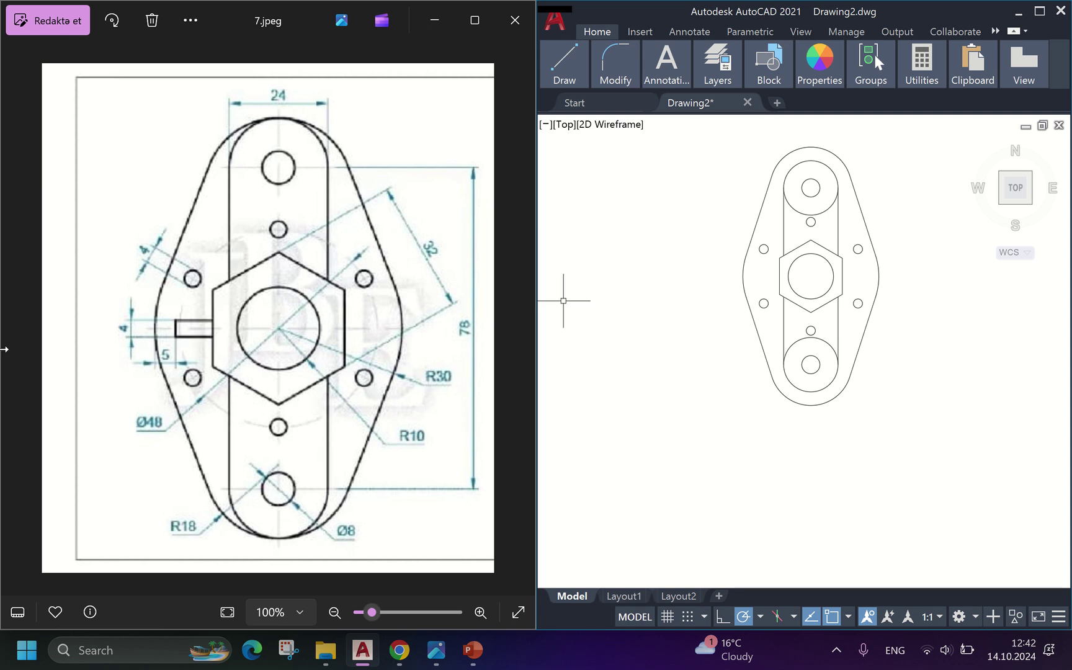
Step: Draw a horizontal line 5 mm inward from the outline's left quadrant, continue it to the hexagon's left side, and delete the 5 mm segment
scroll(738, 142, up, 2)
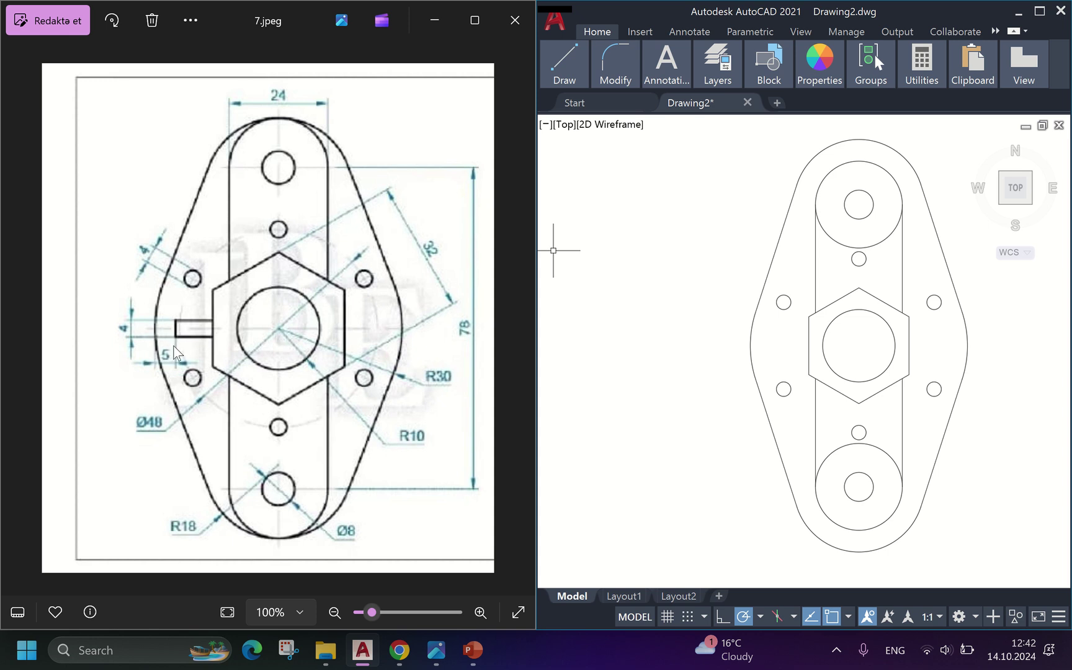
scroll(183, 338, up, 6)
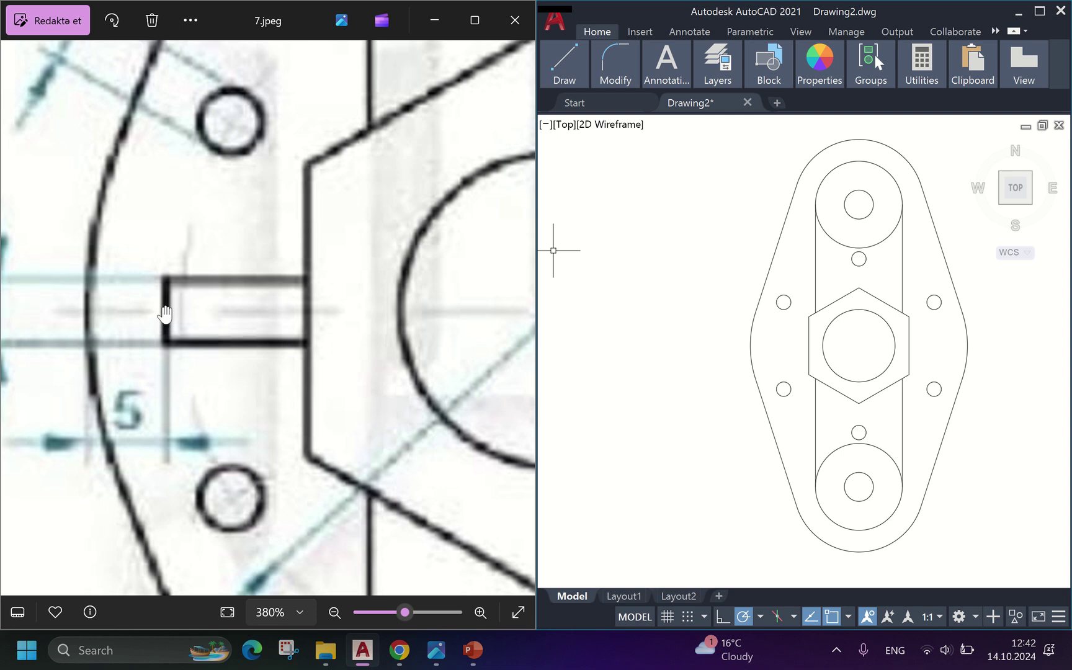
scroll(165, 313, down, 4)
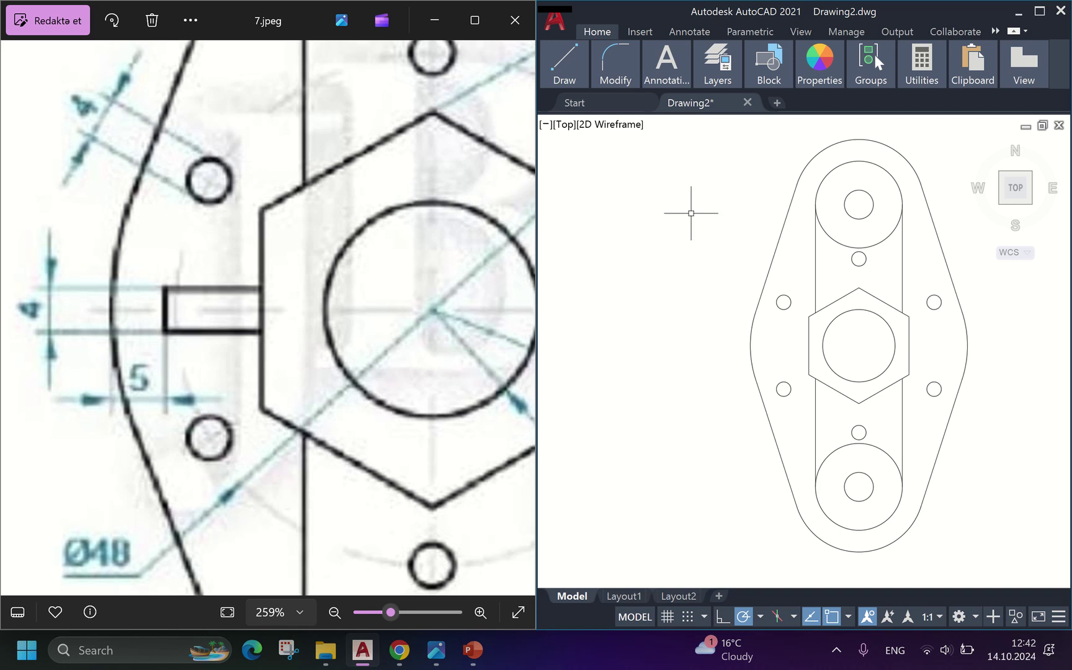
mouse_move(553, 56)
click(557, 107)
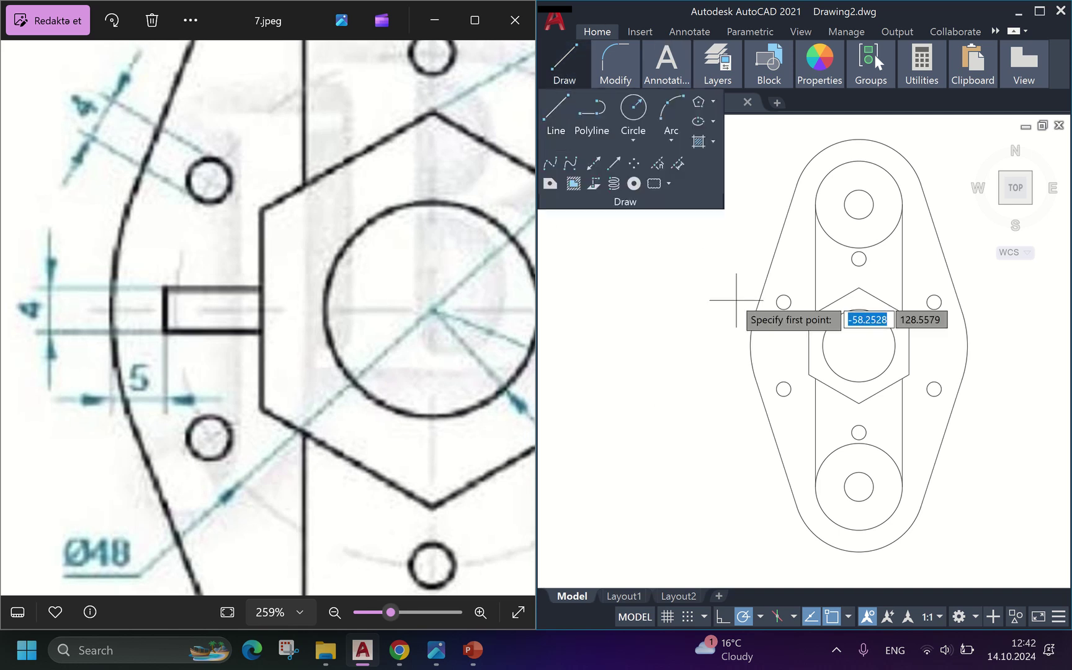
scroll(737, 300, up, 2)
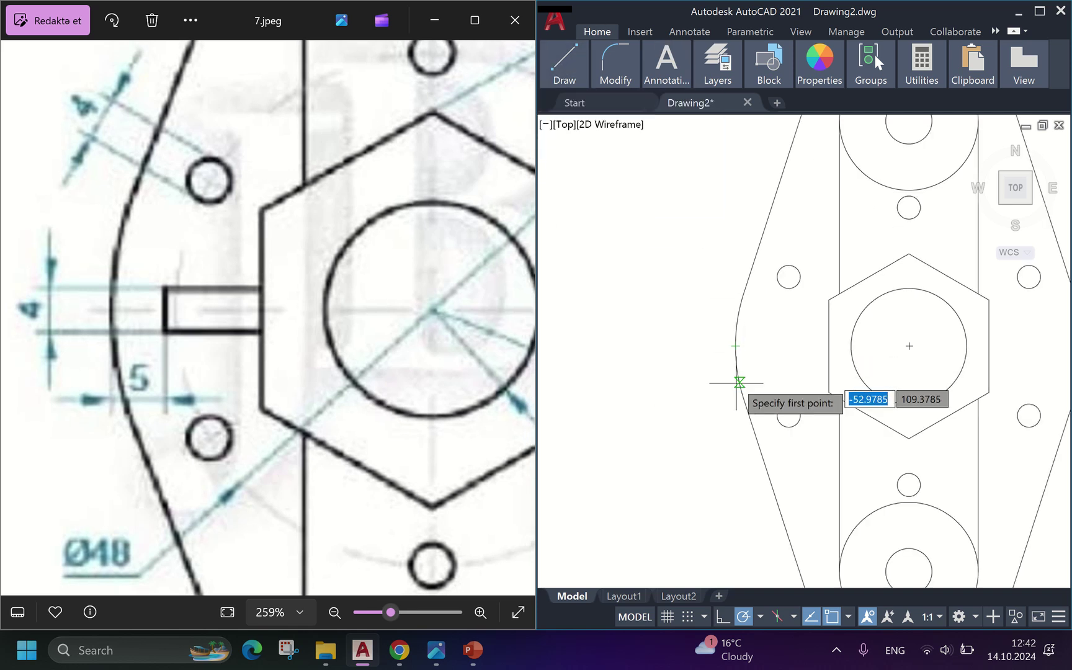
click(735, 345)
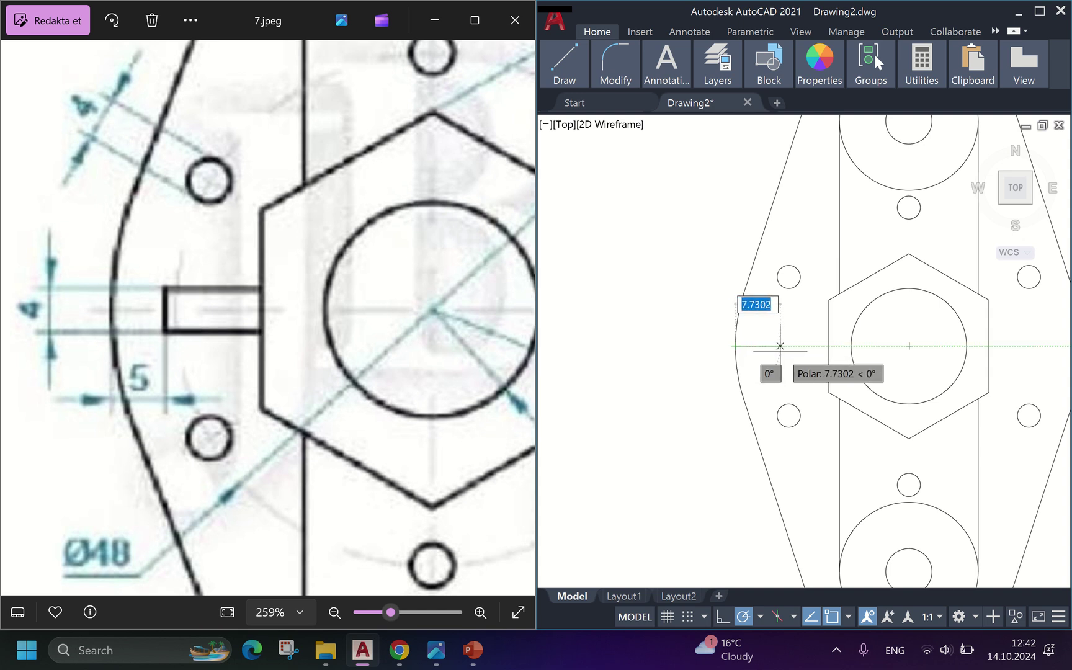
text(5)
key(Return)
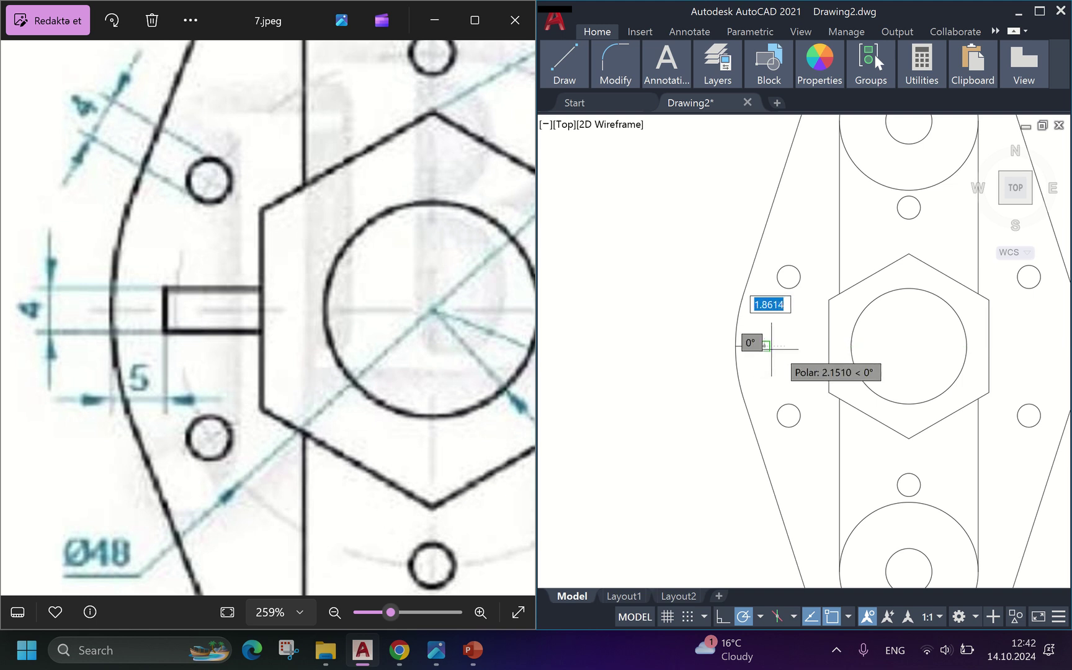
click(829, 345)
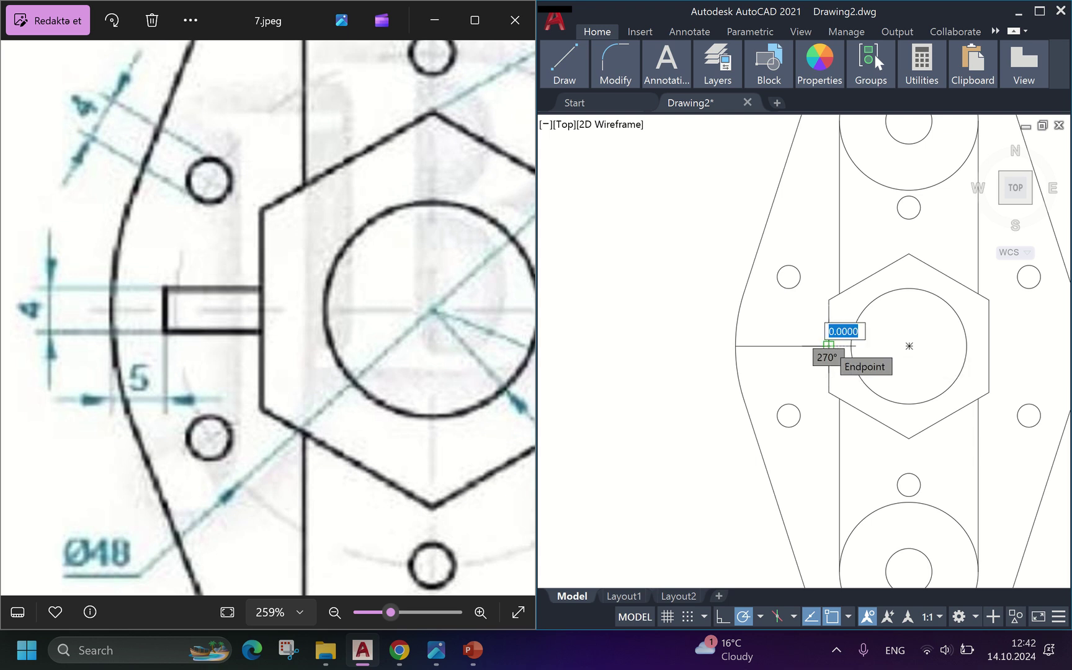
key(Escape)
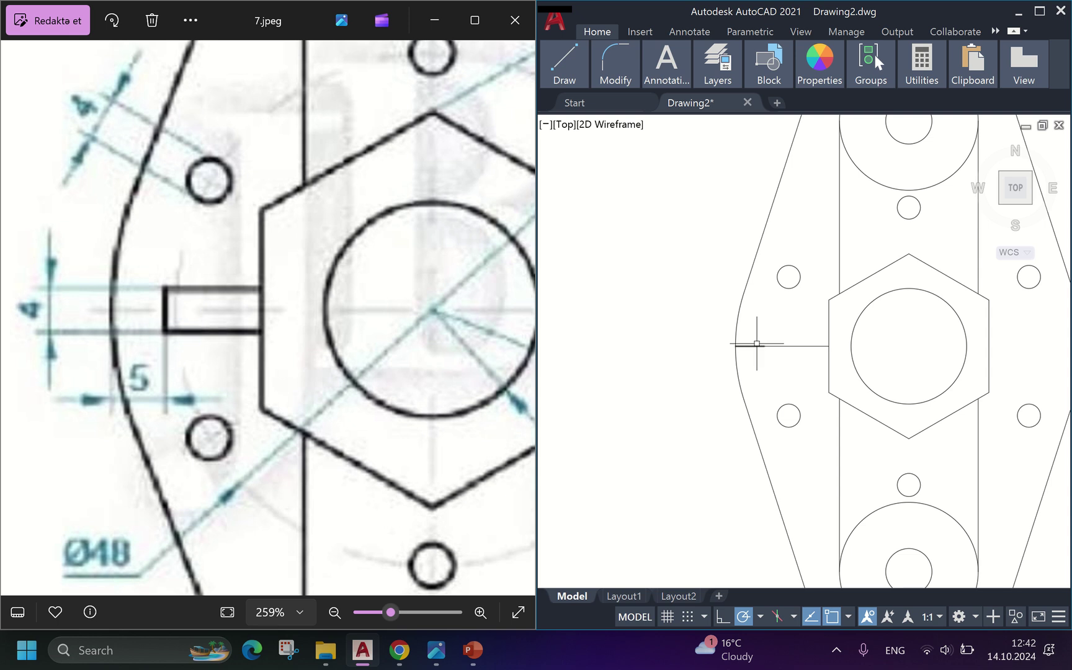
key(Delete)
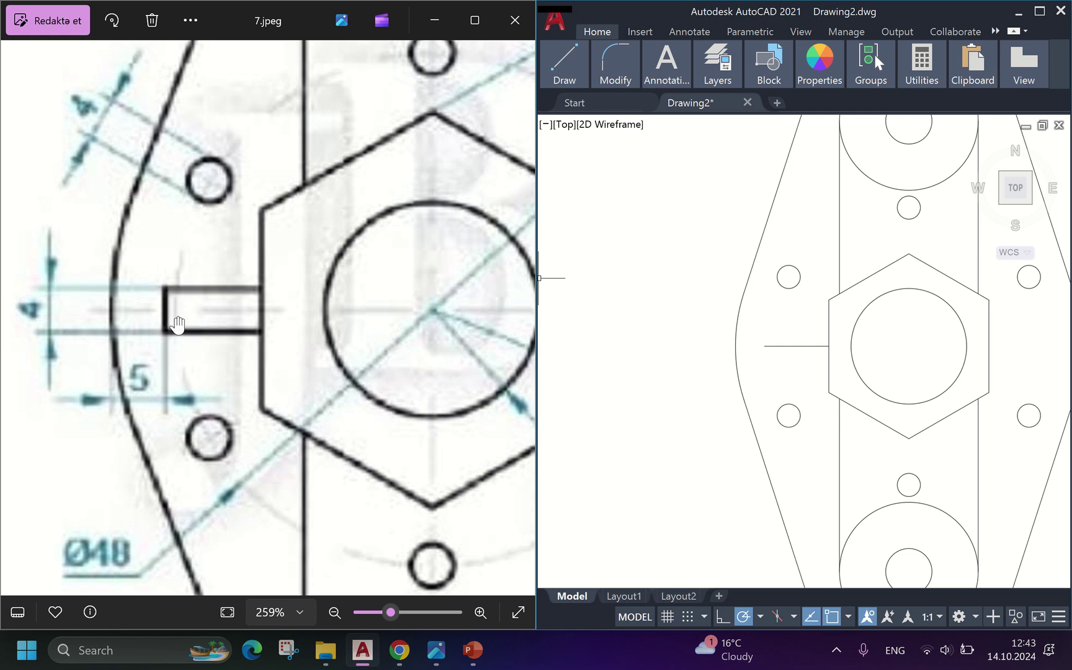
Step: Offset the short horizontal line beside the hexagon 2 mm upward for the slot's upper edge
click(798, 346)
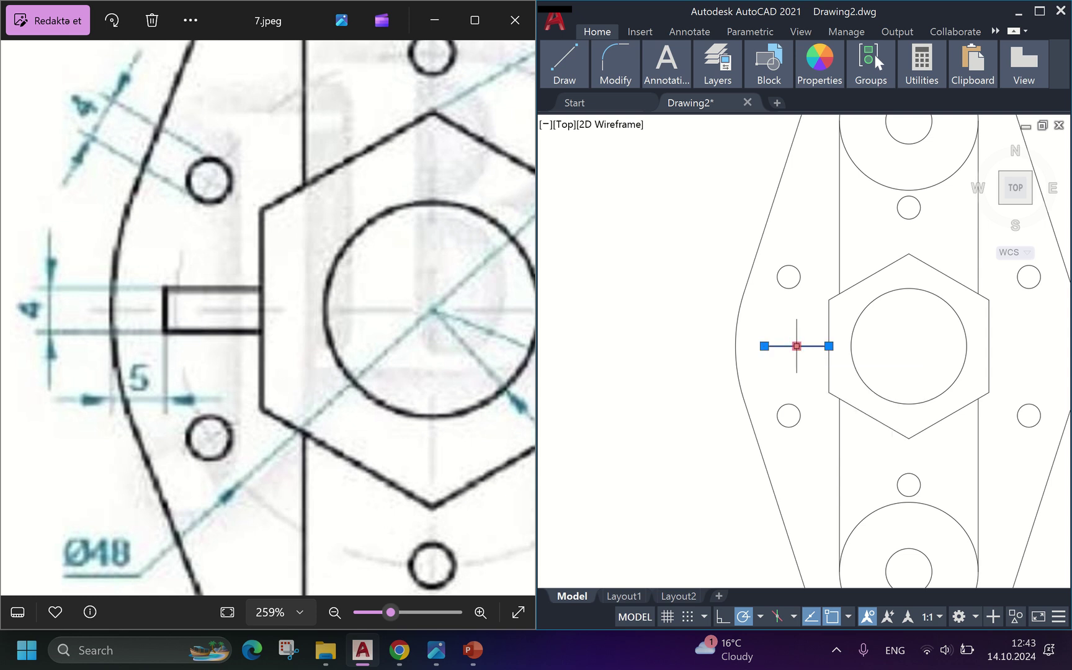
click(615, 58)
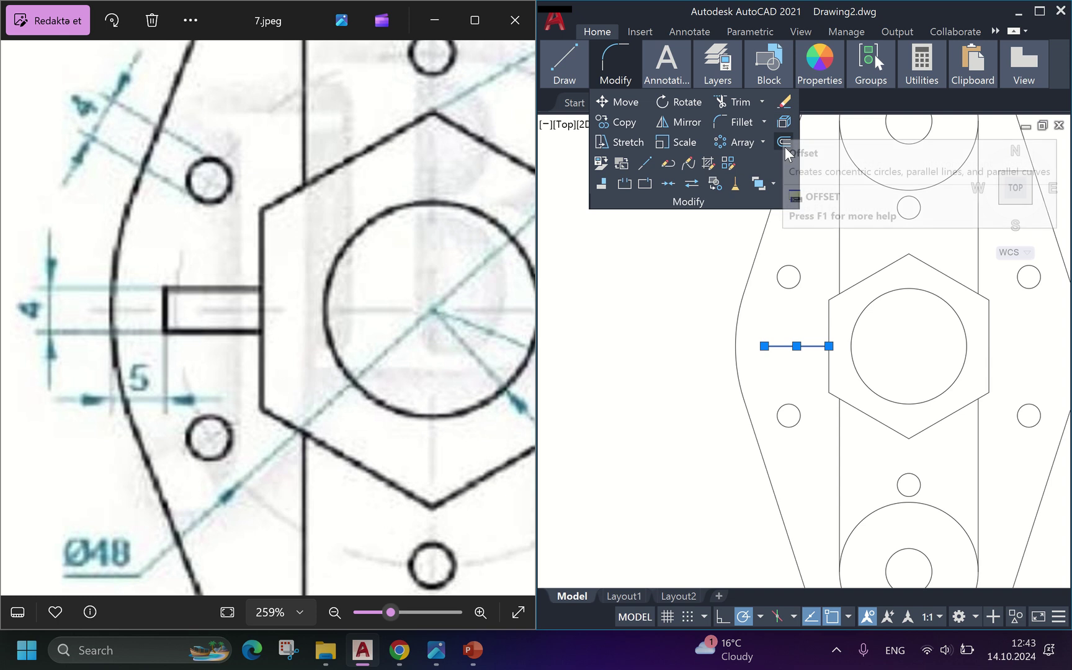
click(783, 122)
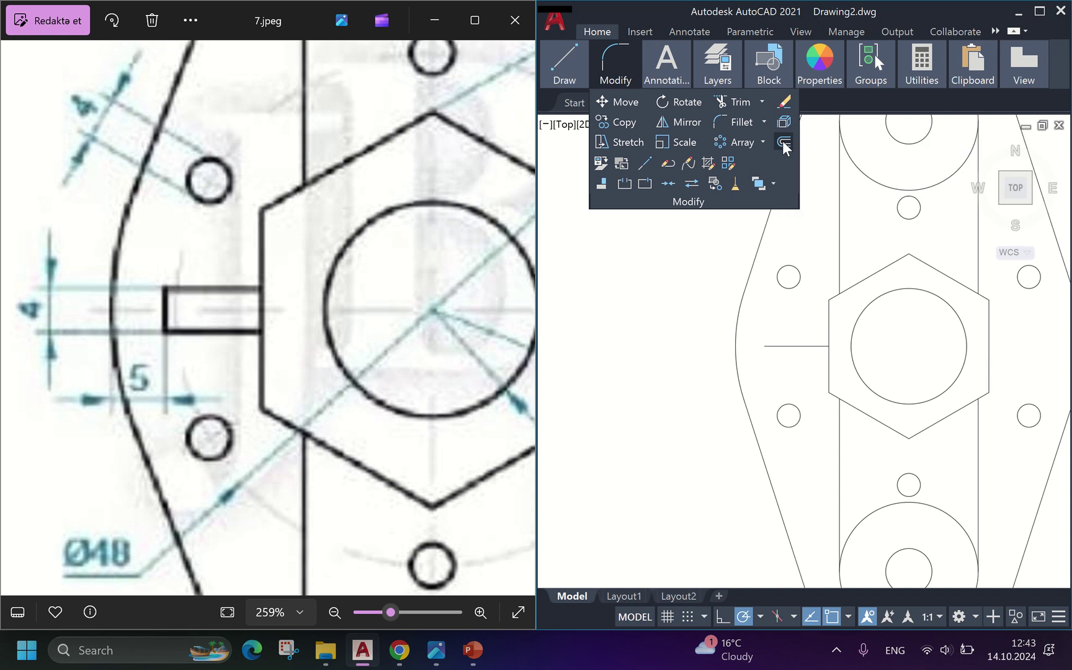
click(797, 346)
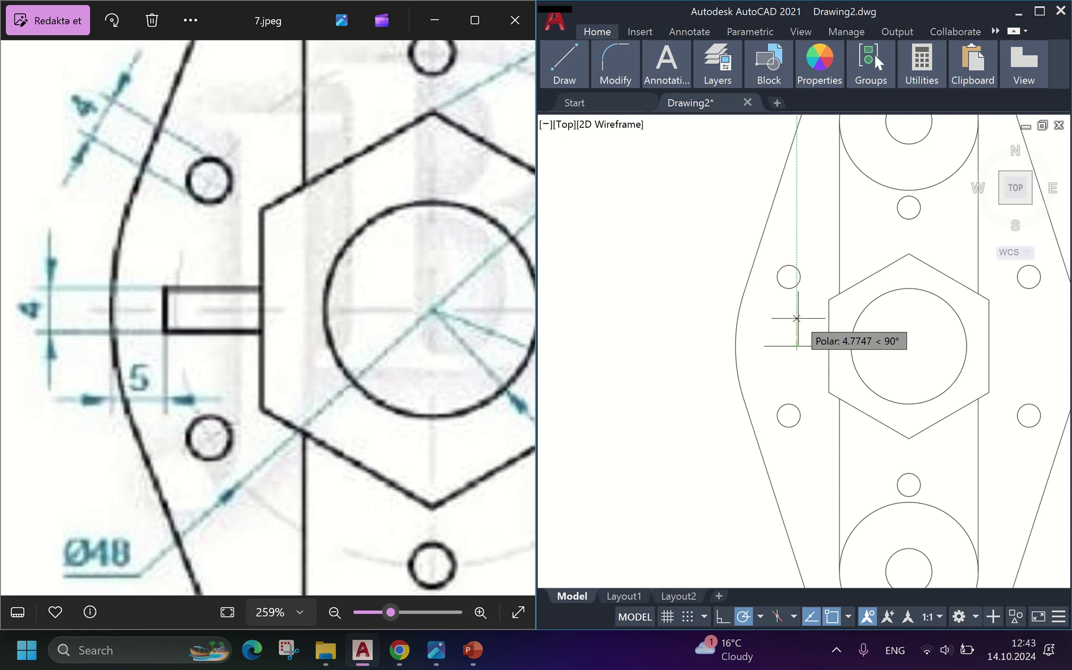
text(2)
key(Return)
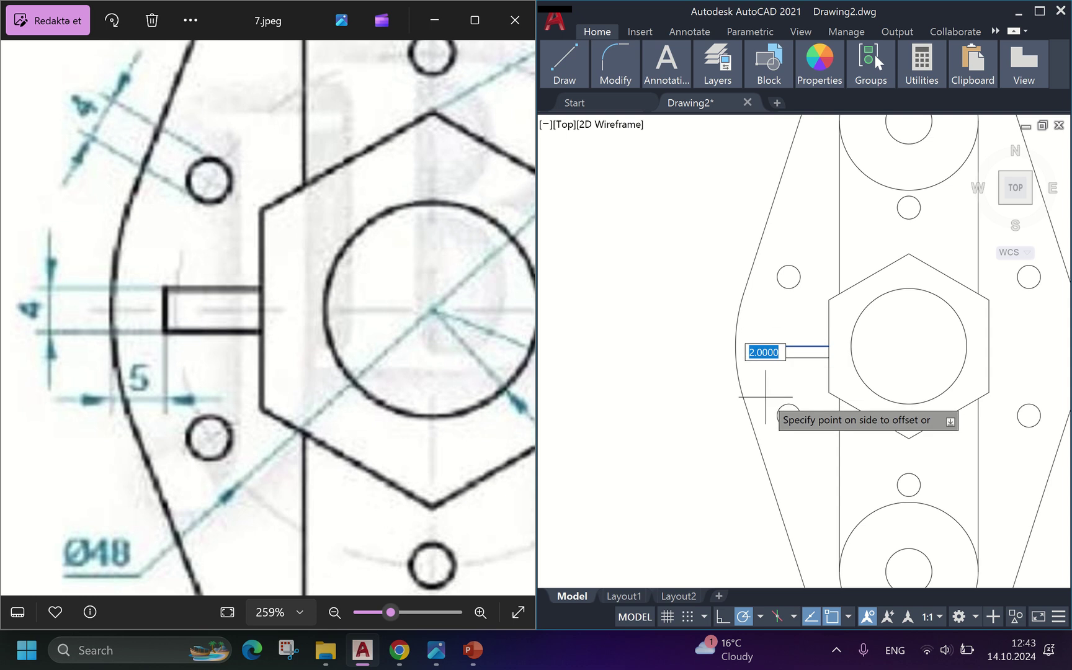
click(776, 321)
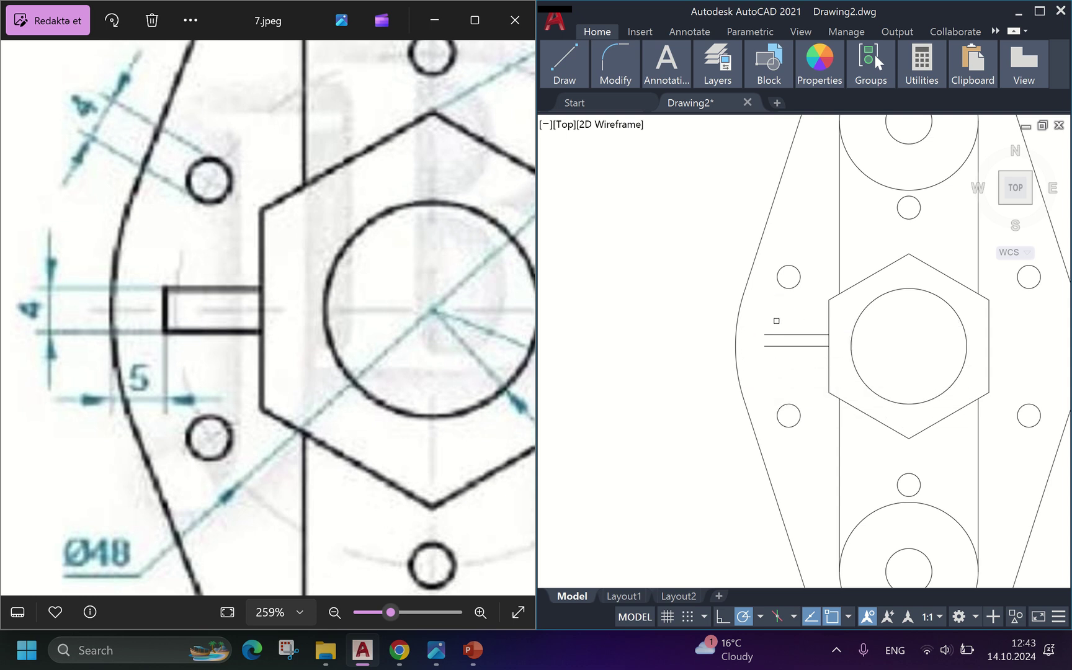
Step: Offset the same horizontal line 2 mm downward for the slot's lower edge
click(798, 346)
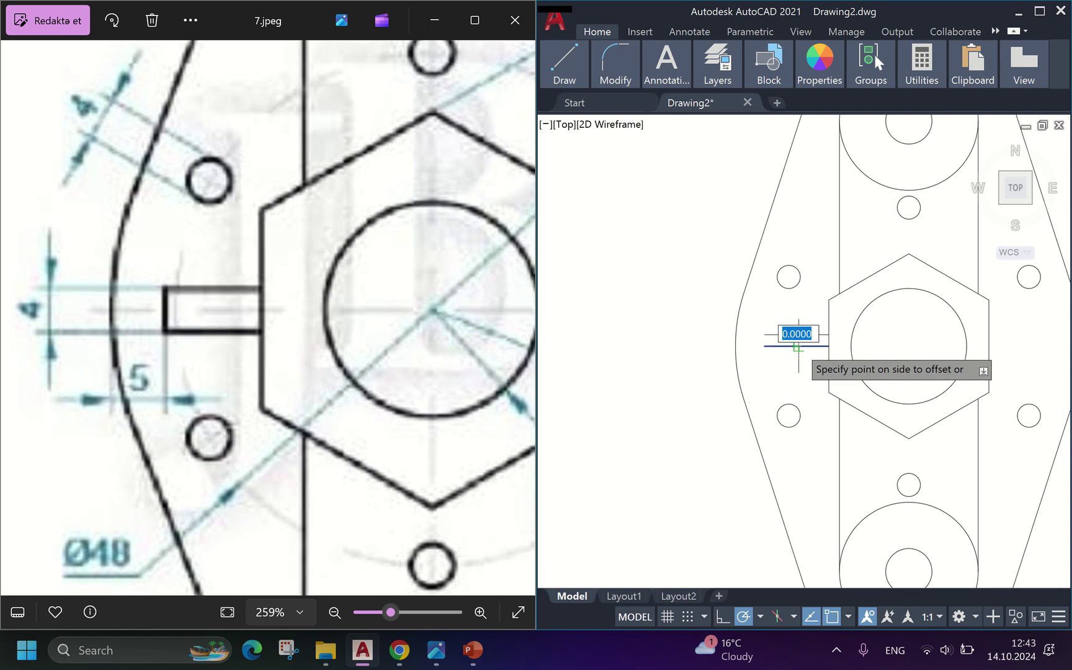
click(790, 365)
scroll(789, 369, up, 2)
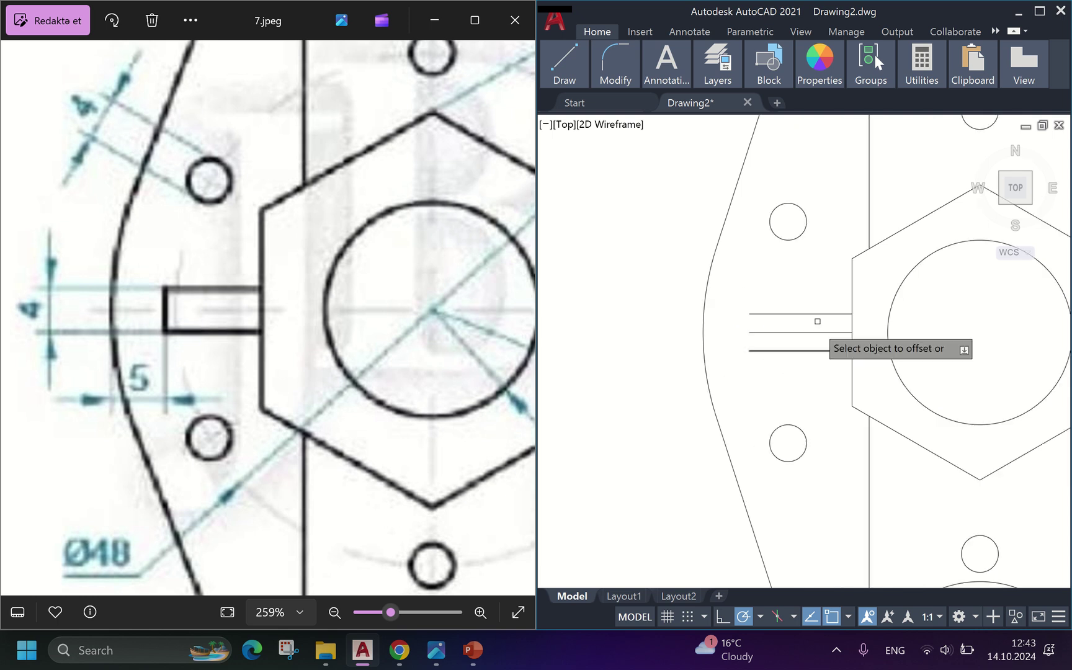
click(806, 334)
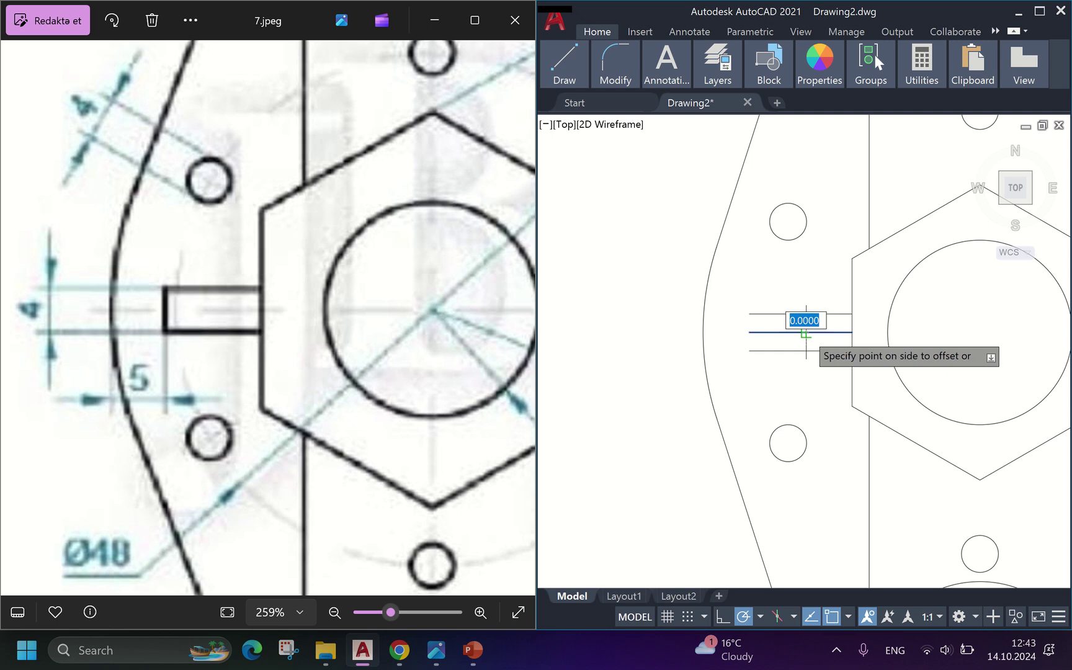
key(BackSpace)
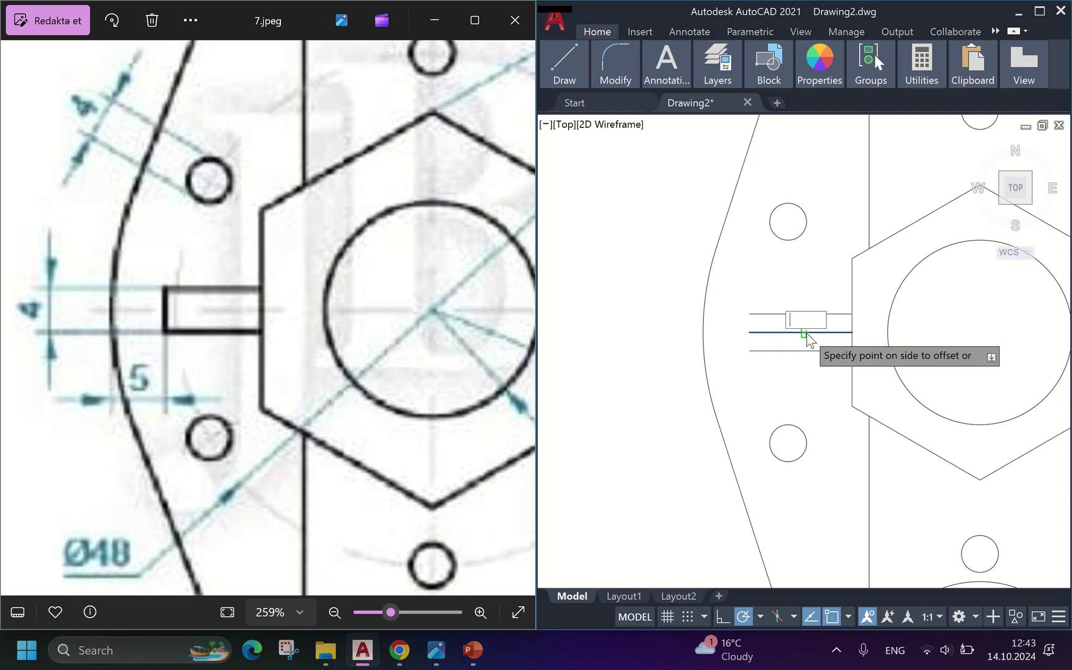
key(Escape)
Step: Use Trim to remove the middle horizontal line between the slot's upper and lower edges
mouse_move(613, 71)
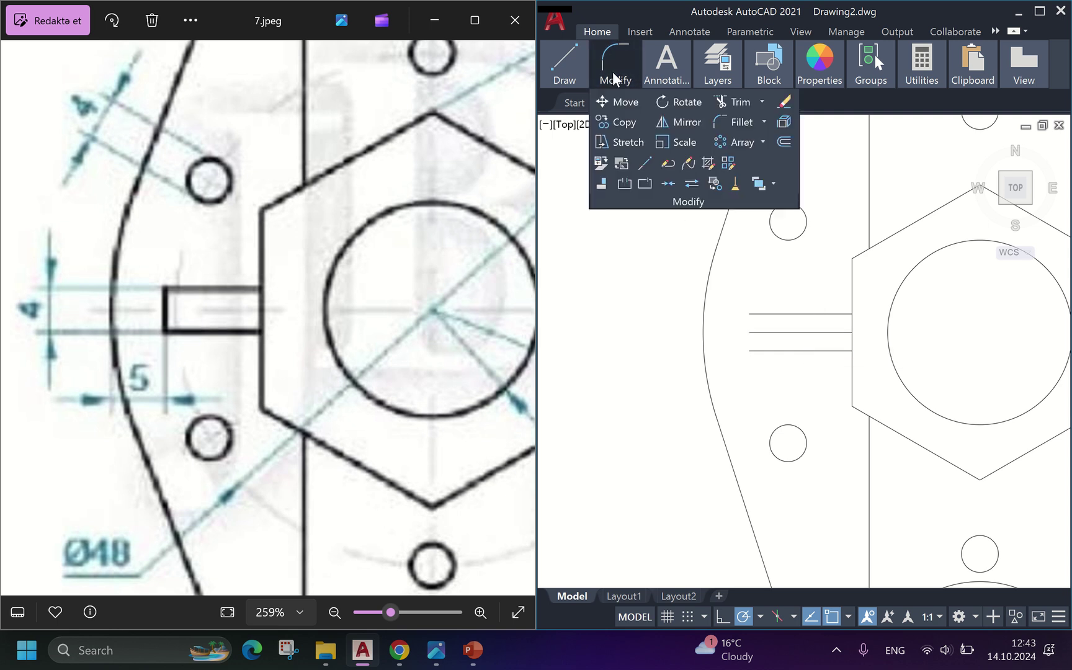
click(732, 99)
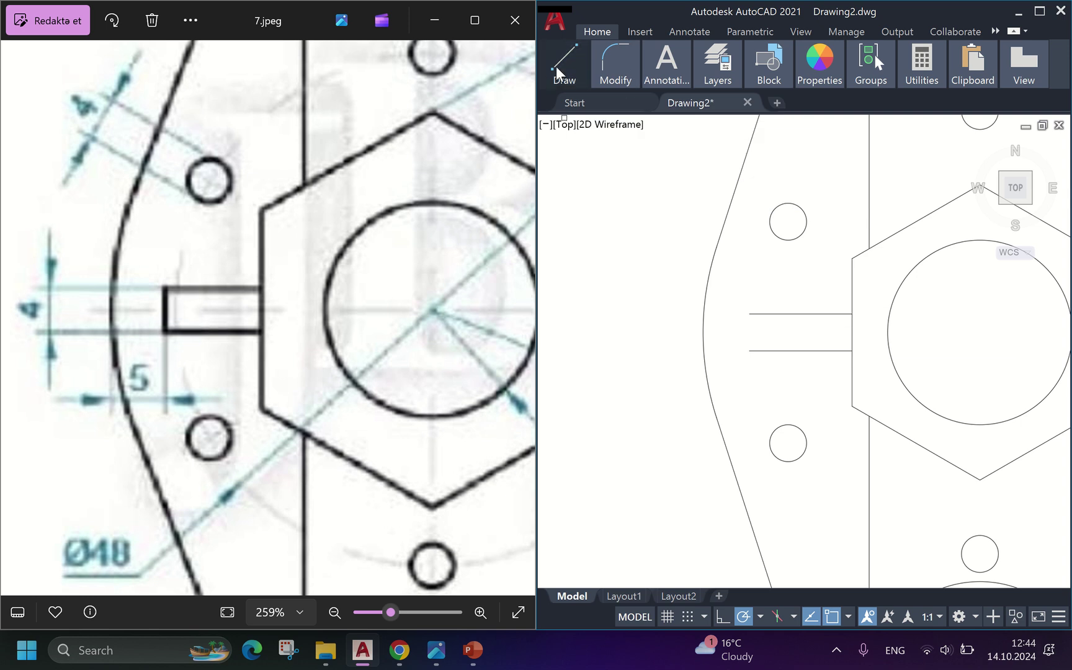
mouse_move(556, 66)
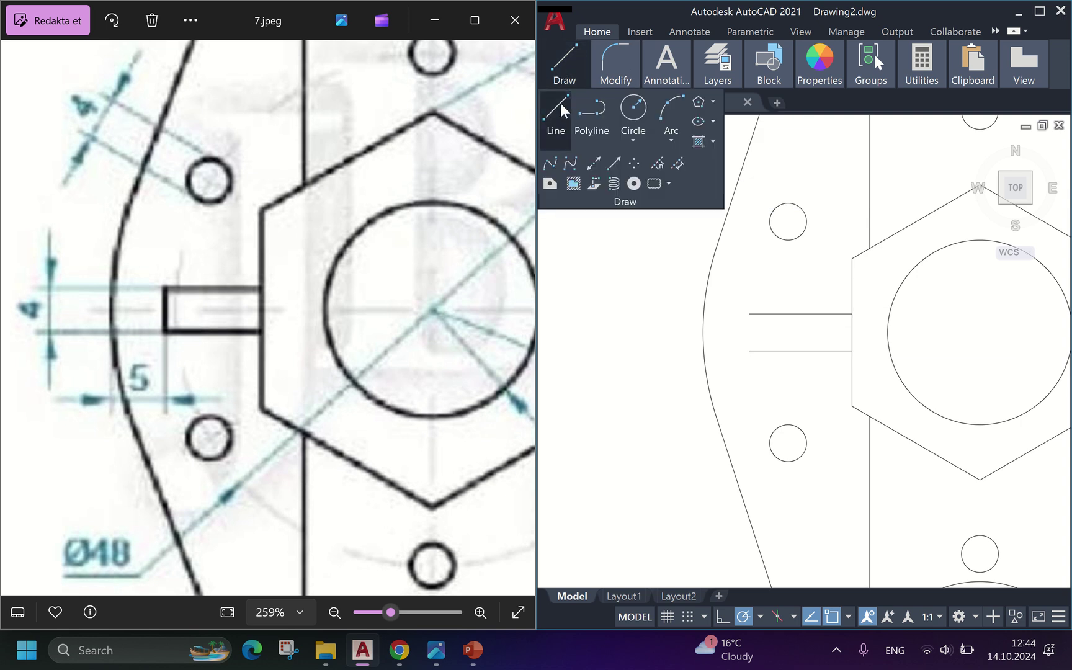
click(558, 112)
click(749, 350)
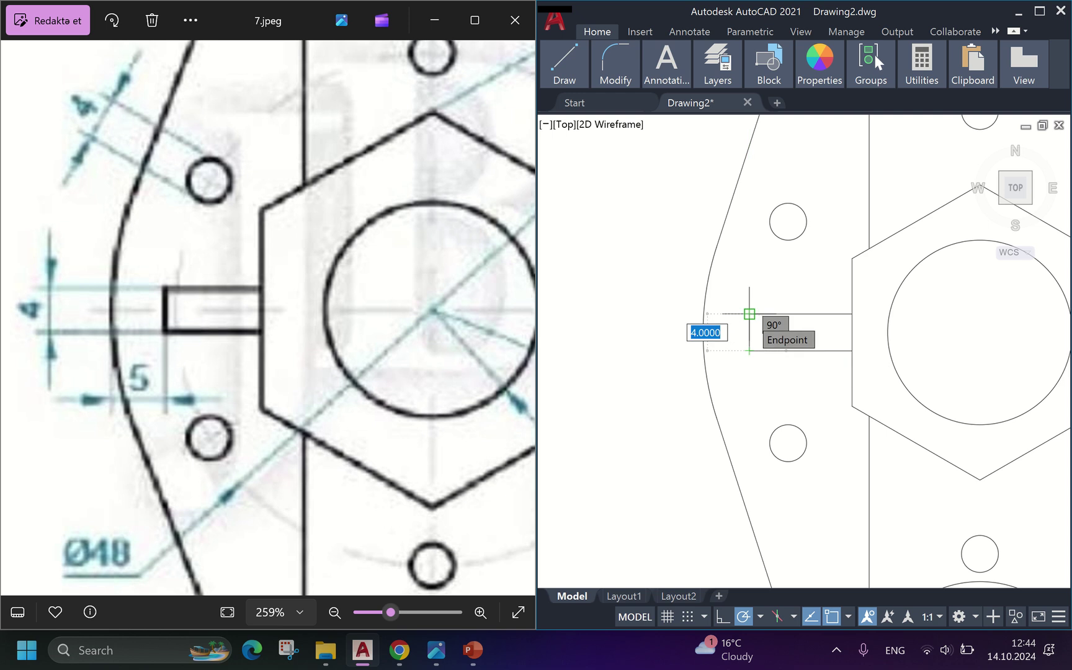
key(Escape)
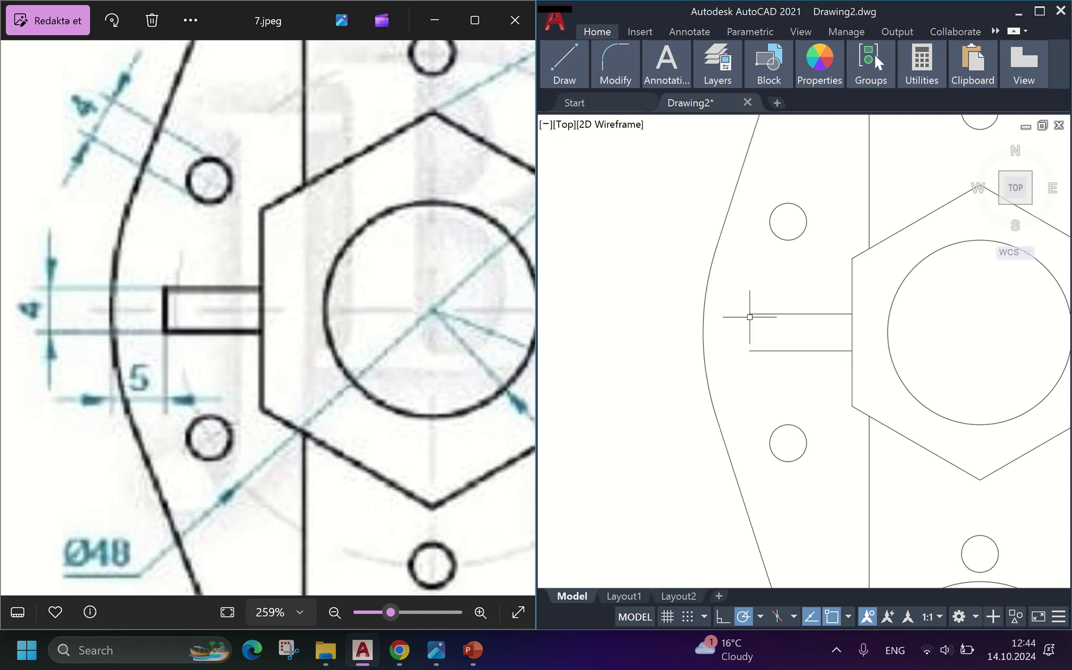
Step: Draw a vertical line joining the left endpoints of the slot's lower and upper edges to close the slot
mouse_move(566, 86)
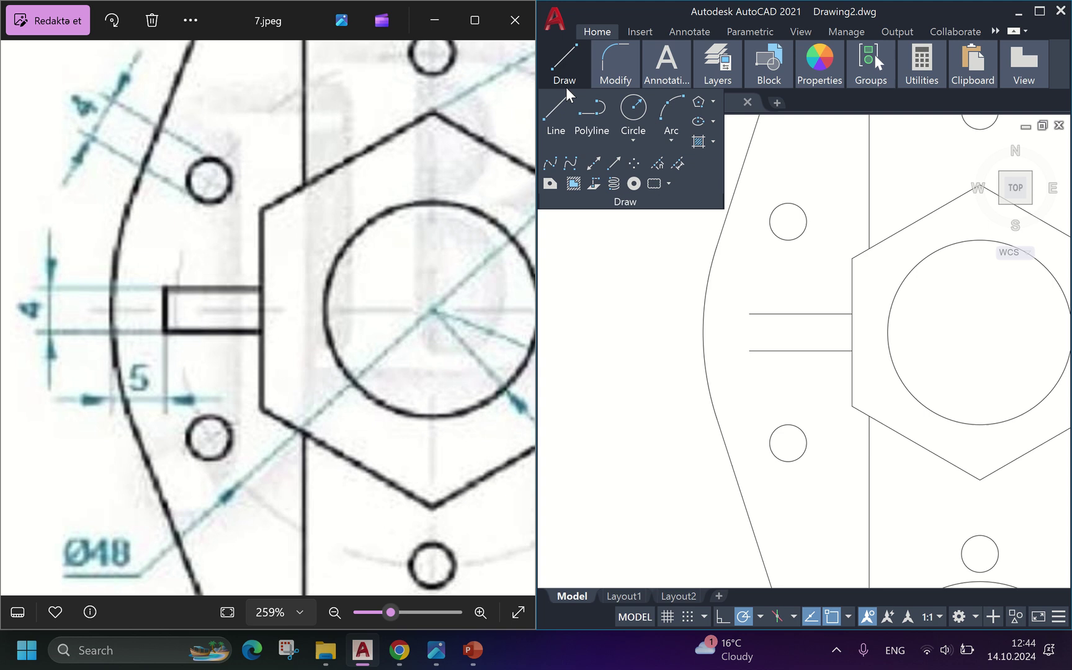
click(567, 138)
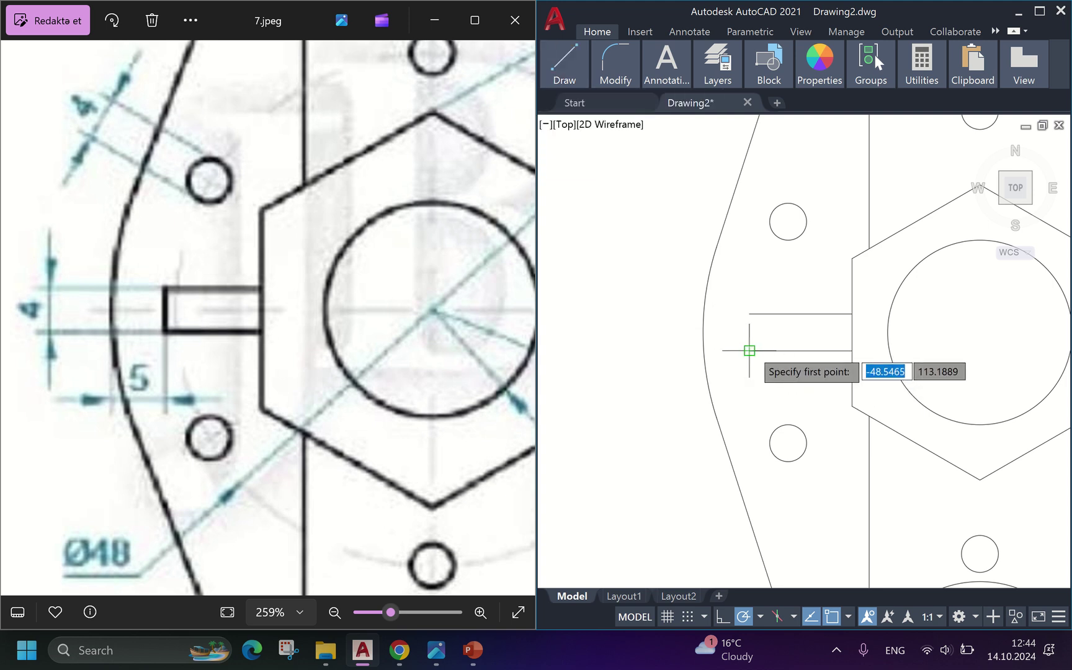
click(749, 351)
click(749, 314)
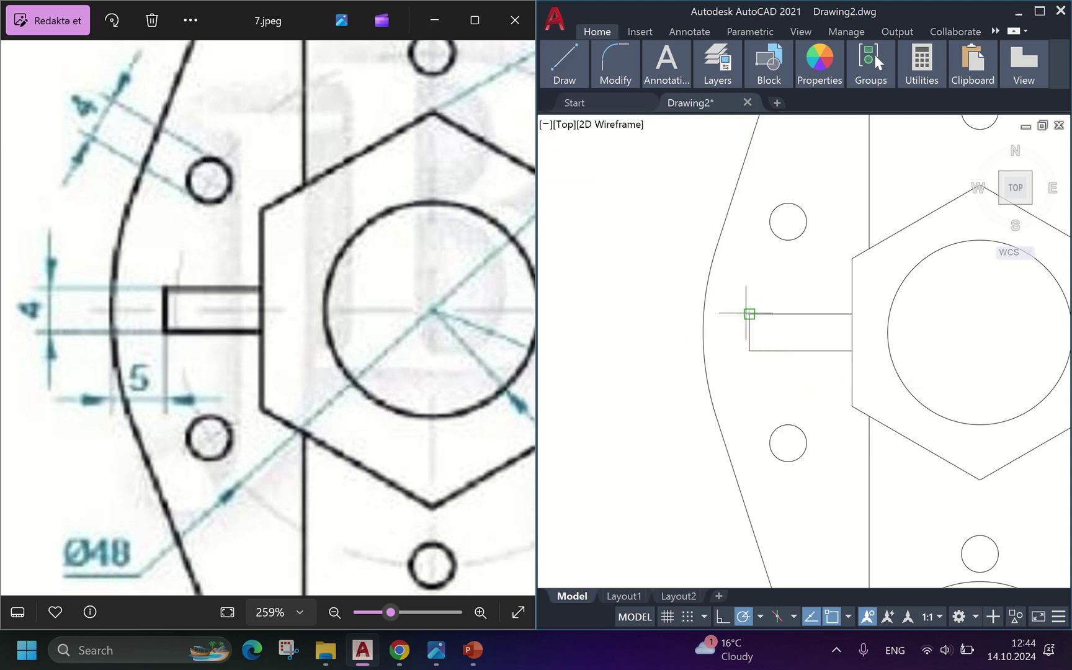
key(Escape)
Step: Examine the whole flange drawing and compare it with the full reference image
scroll(835, 334, down, 2)
scroll(834, 334, down, 2)
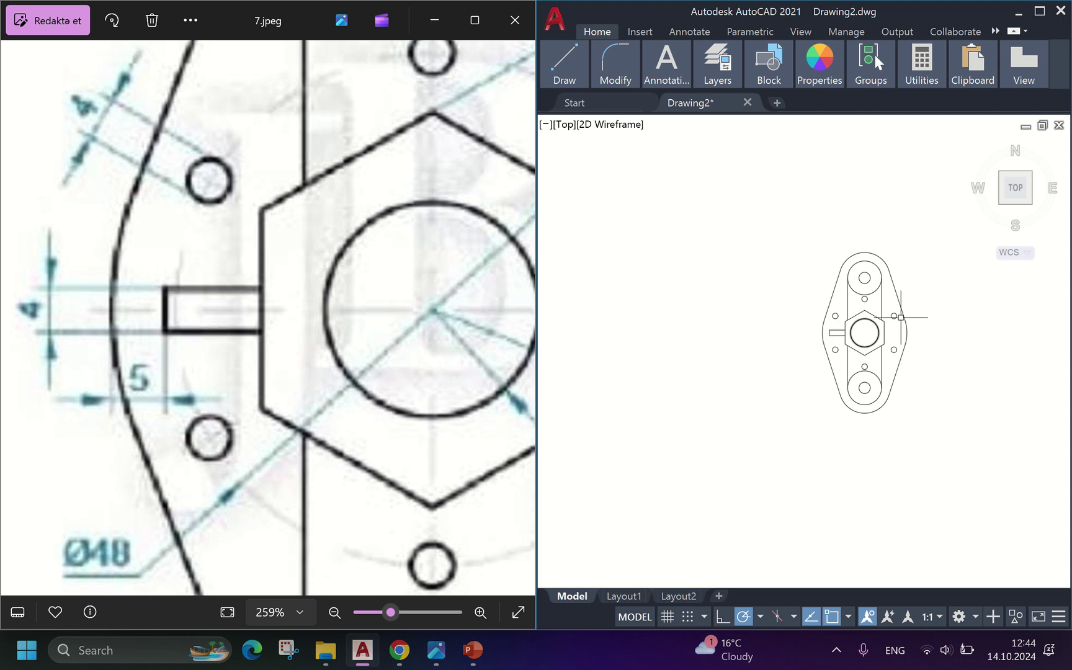
scroll(967, 318, up, 2)
scroll(790, 287, down, 1)
scroll(734, 264, up, 2)
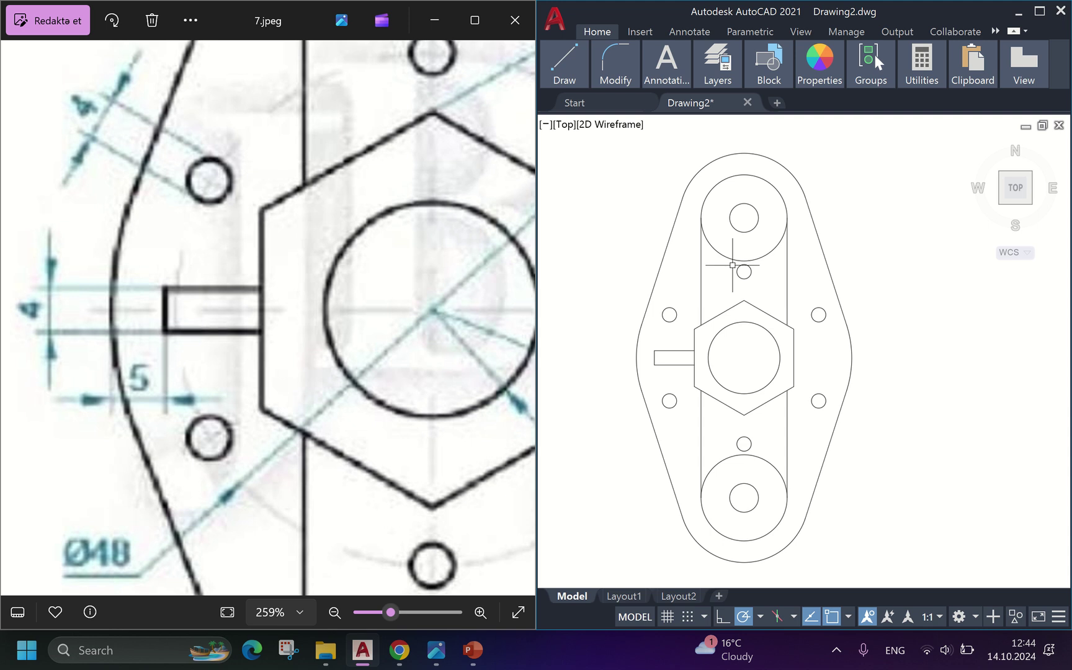
scroll(388, 347, down, 4)
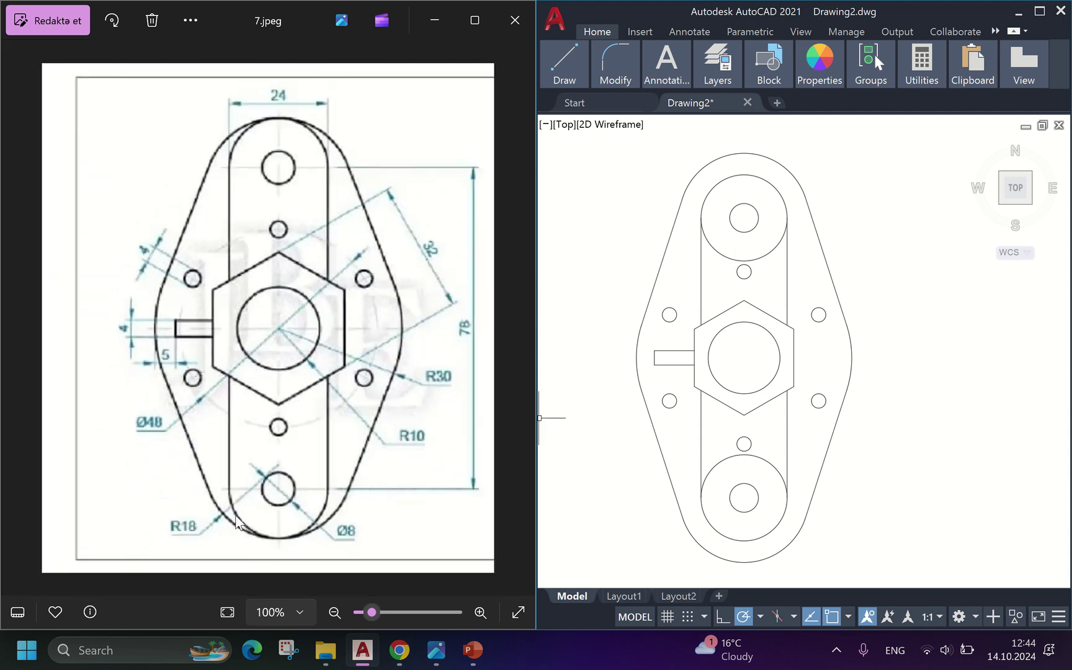